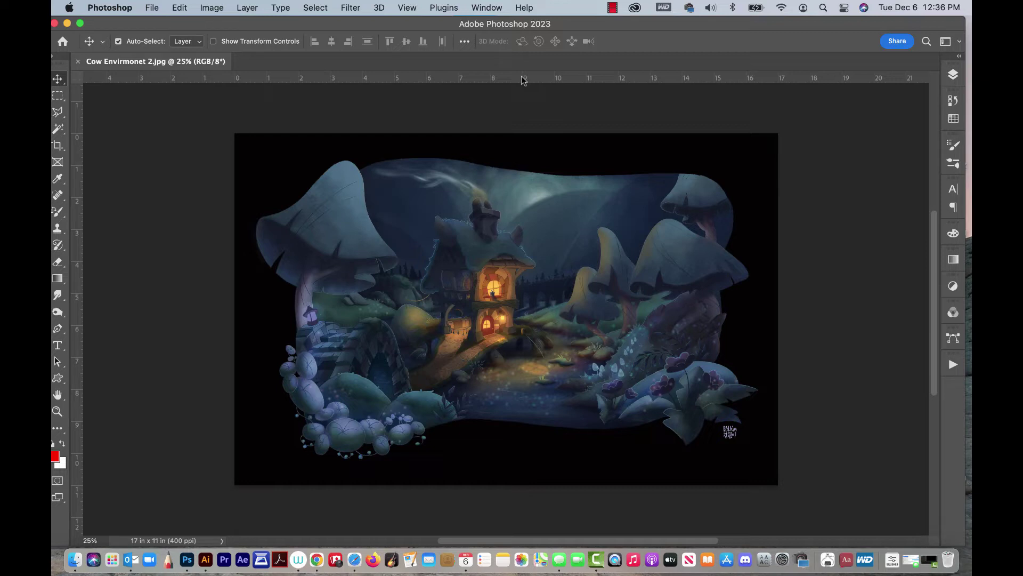
Add a new layer above Background, sample the blue of the large mushroom cap as foreground colour, and activate the Gradient tool
left_click(960, 76)
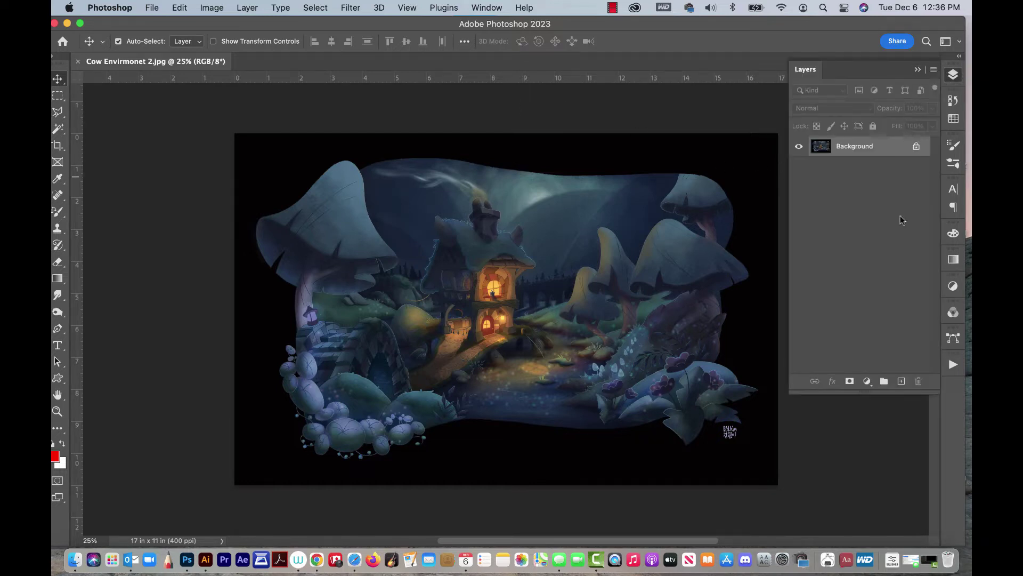
left_click(900, 382)
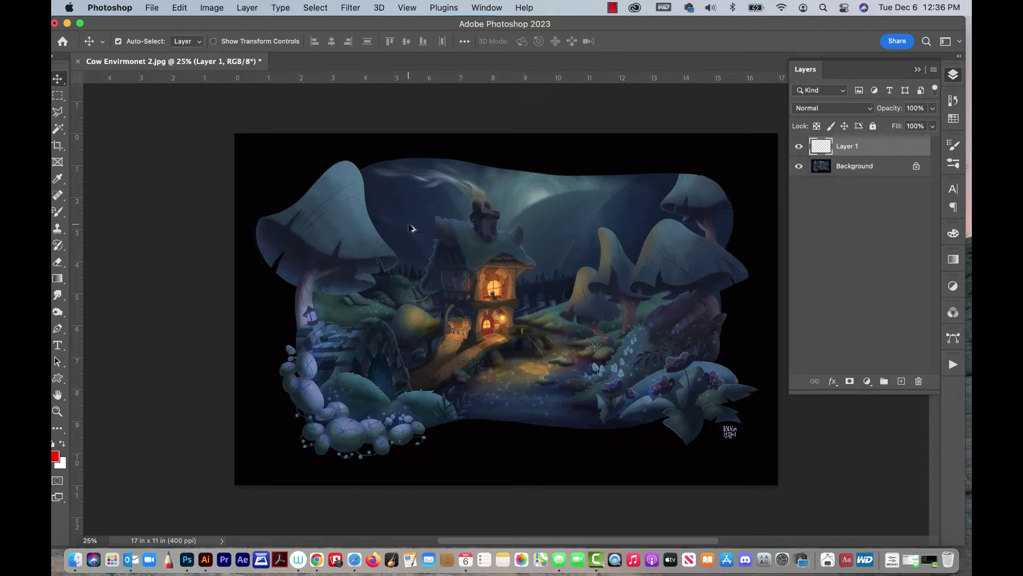
key("b")
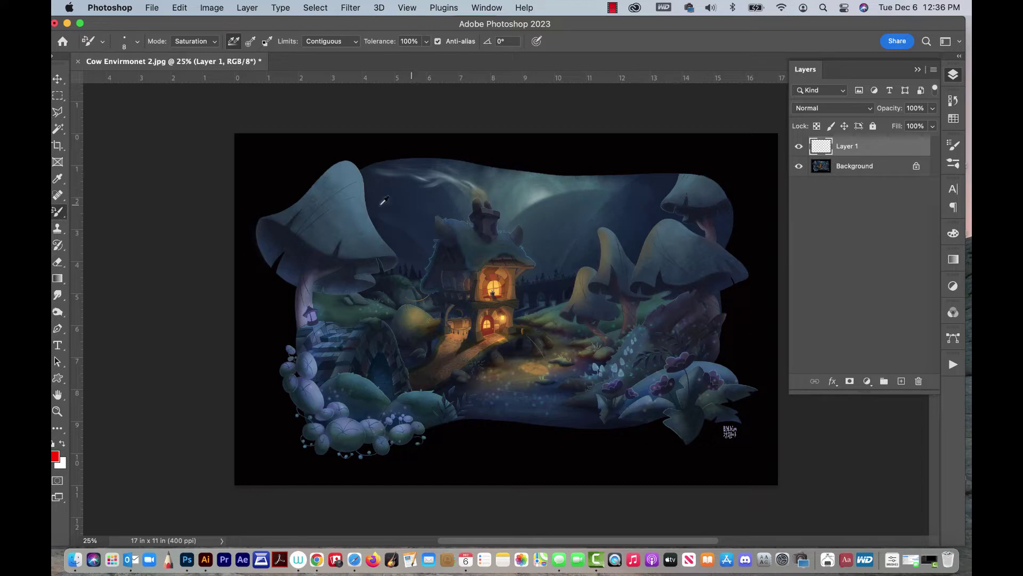
left_click(356, 169, "alt")
left_click(57, 278)
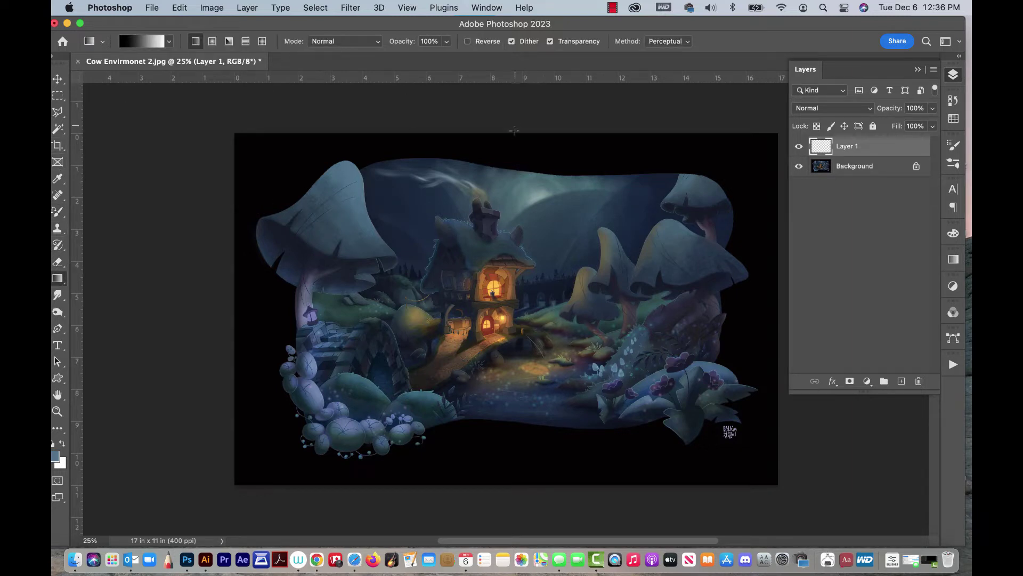
Try a black-to-white gradient from above the canvas down past its middle, and undo it
left_click_drag(515, 130, 516, 344)
key("cmd+z")
Using the blue-to-transparent preset from Basics, draw two overlapping gradients from the canvas's upper edge down to the house
left_click(165, 43)
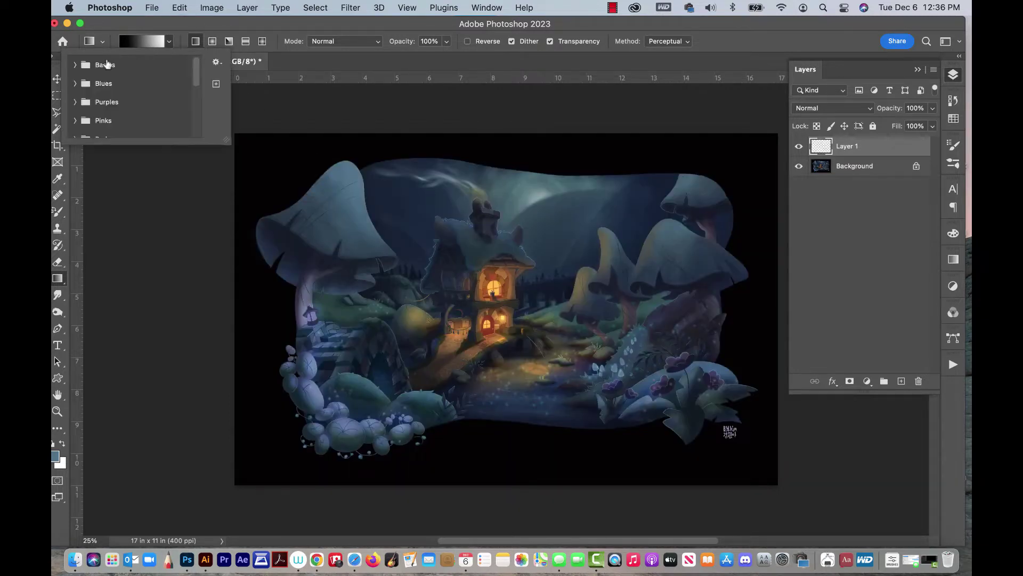
left_click(75, 65)
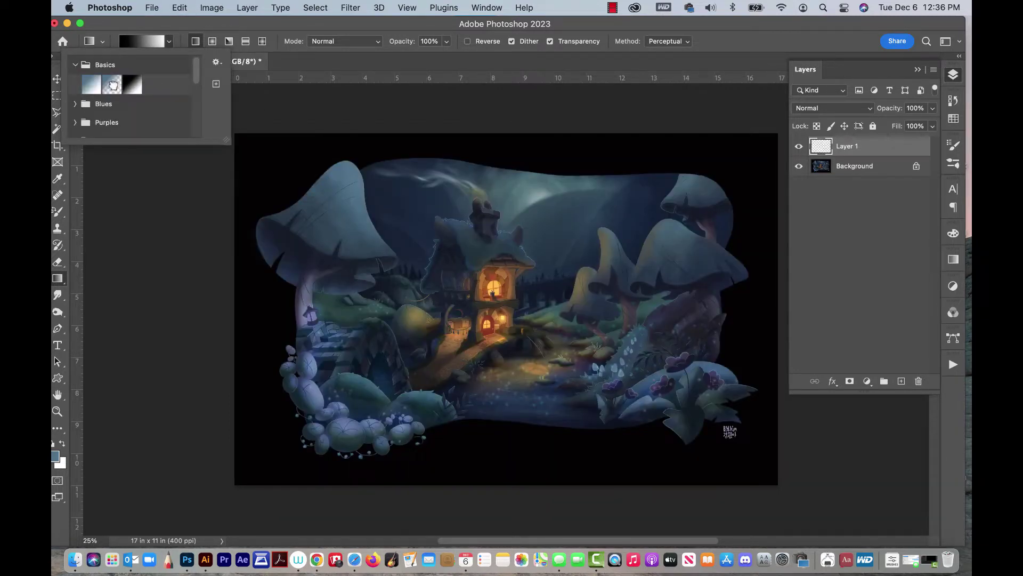
left_click(112, 84)
left_click(332, 37)
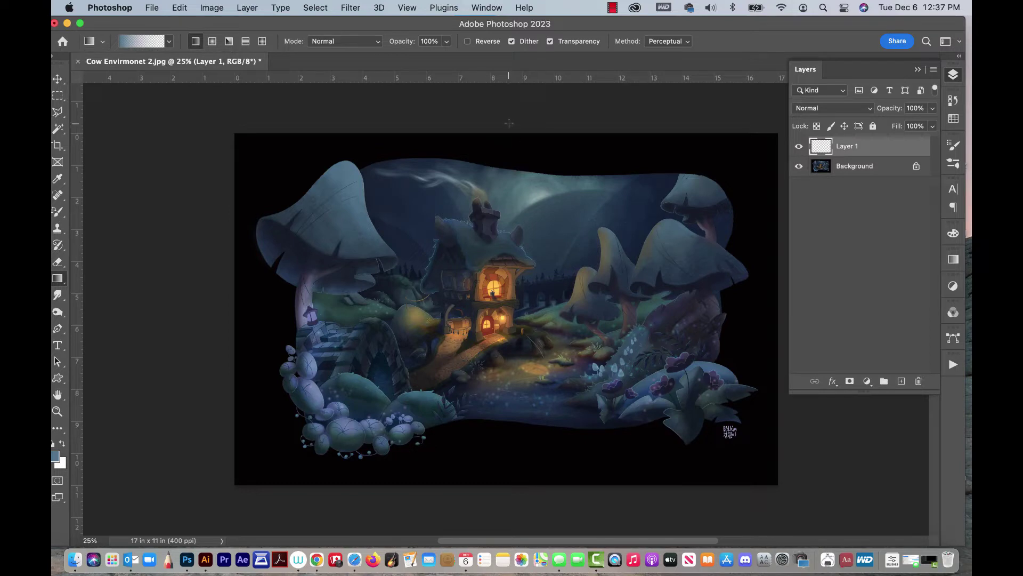
left_click_drag(509, 123, 509, 273)
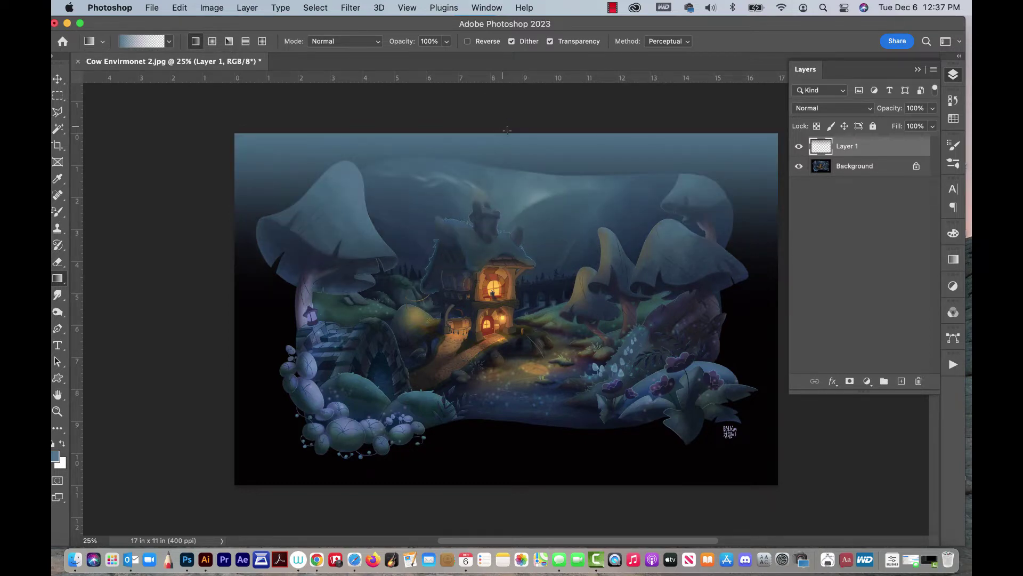
left_click_drag(507, 129, 514, 311)
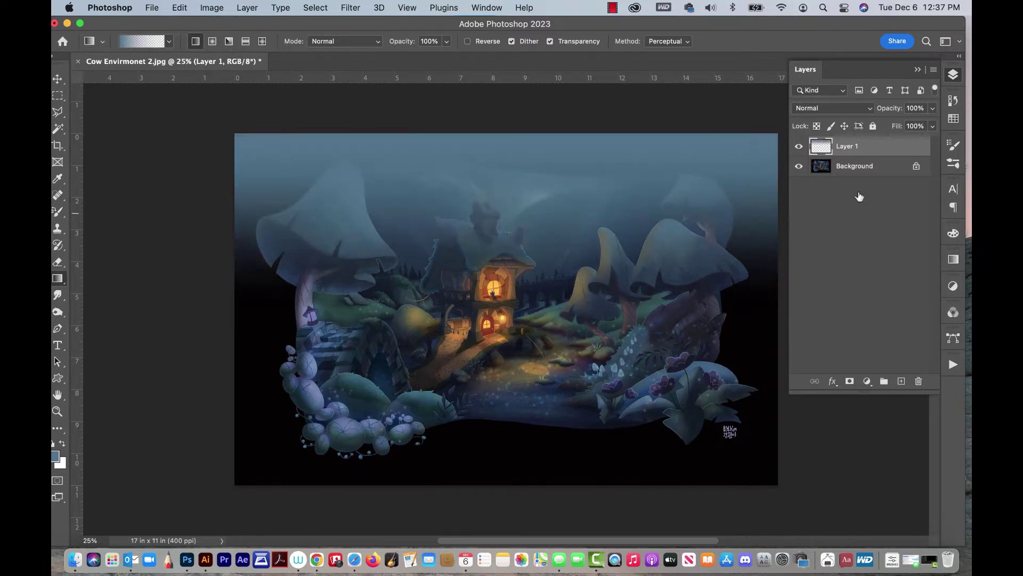
Try Color Burn on the gradient layer, and set its blend mode to Soft Light
left_click(854, 109)
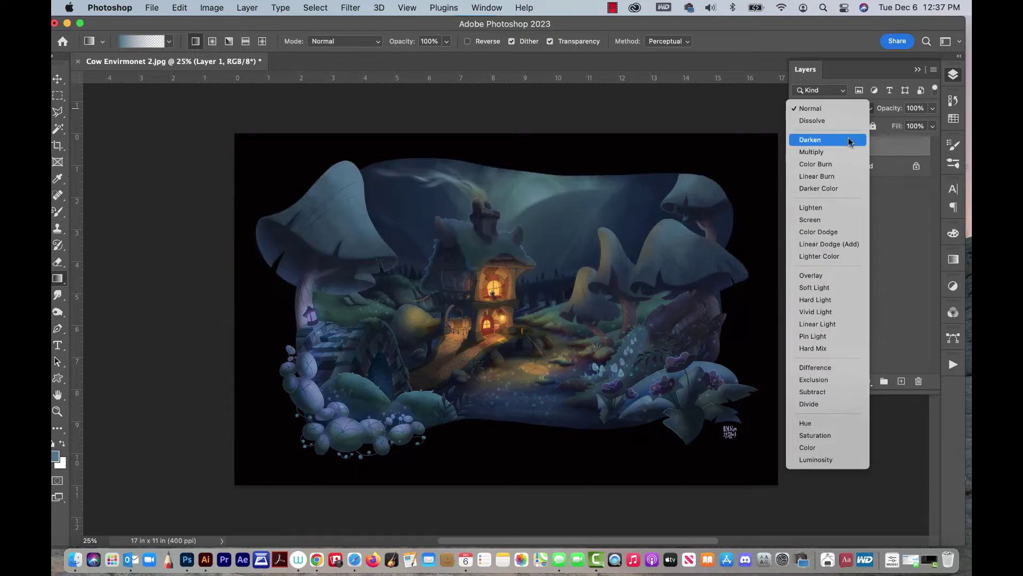
left_click(854, 166)
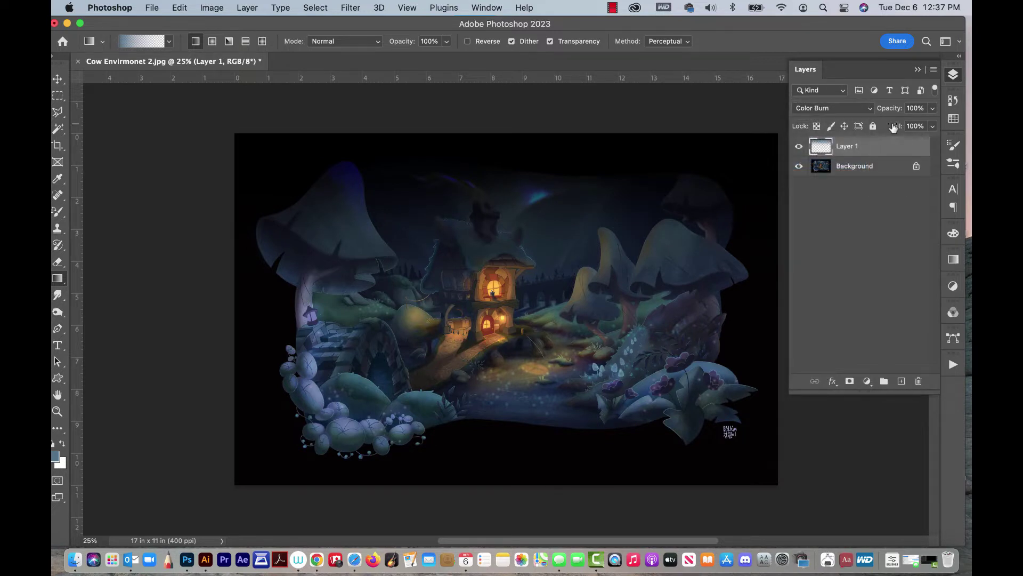
left_click(843, 111)
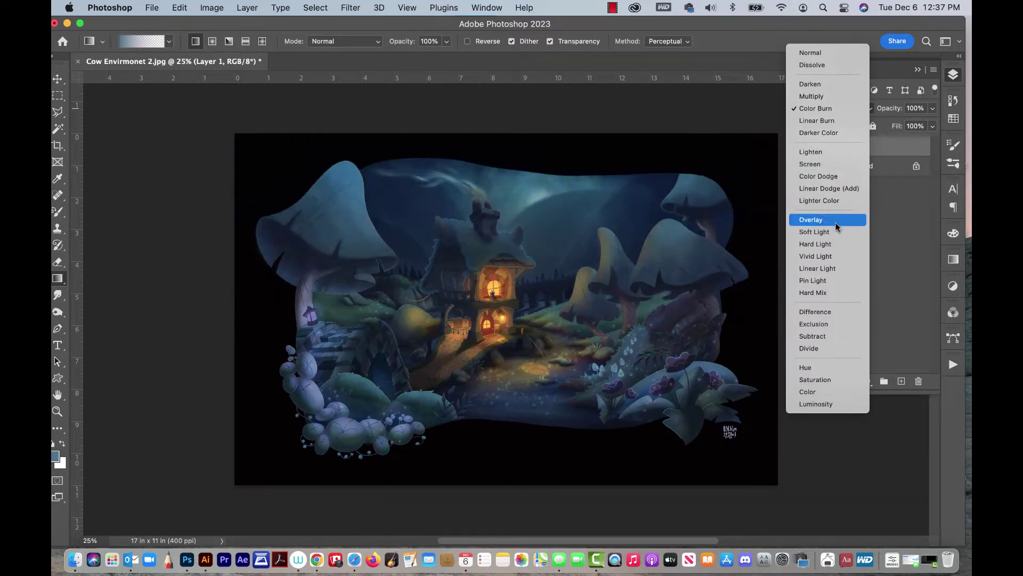
left_click(835, 232)
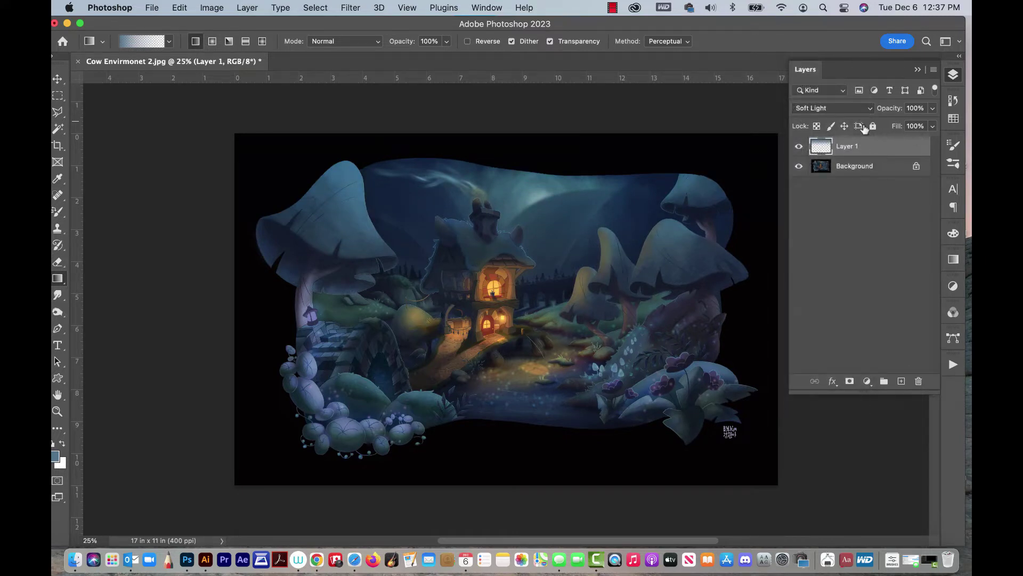
Toggle the gradient layer's visibility to compare the illustration with and without it
left_click(800, 151)
left_click(800, 151)
left_click(800, 151)
Rename Layer 1 as "gradient"
left_click(57, 411)
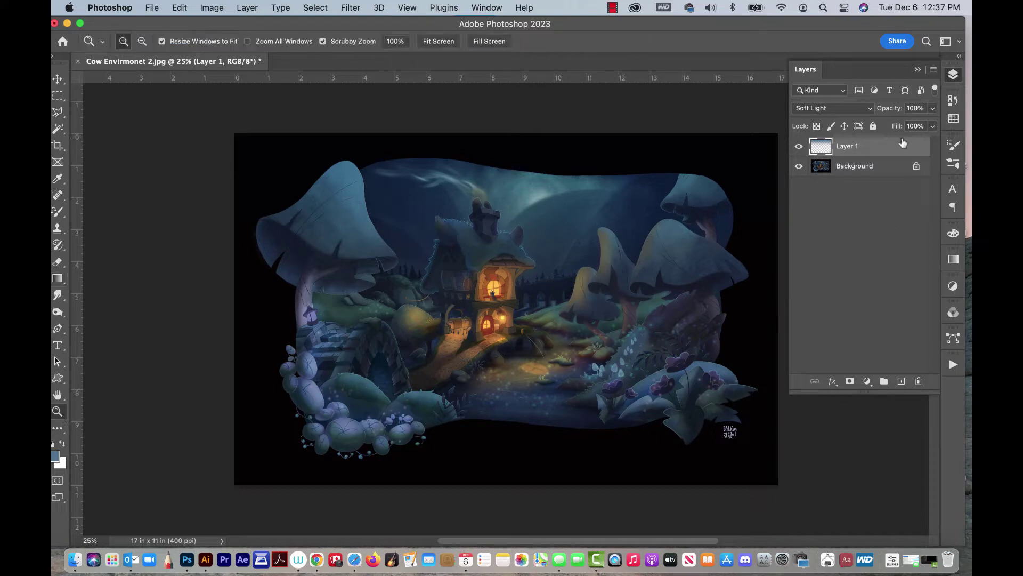
double_click(847, 146)
type("grqdient")
key("Return")
double_click(851, 147)
type("gra")
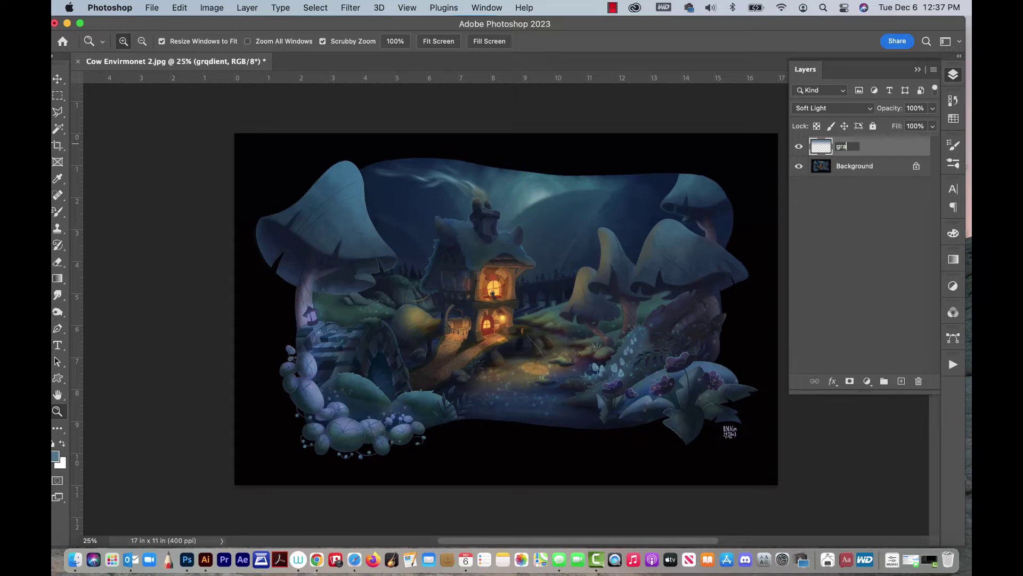
type("dient")
left_click(834, 244)
Add a new layer above the gradient layer and choose the Pencil Sketch 2 brush from My Faves
left_click(900, 381)
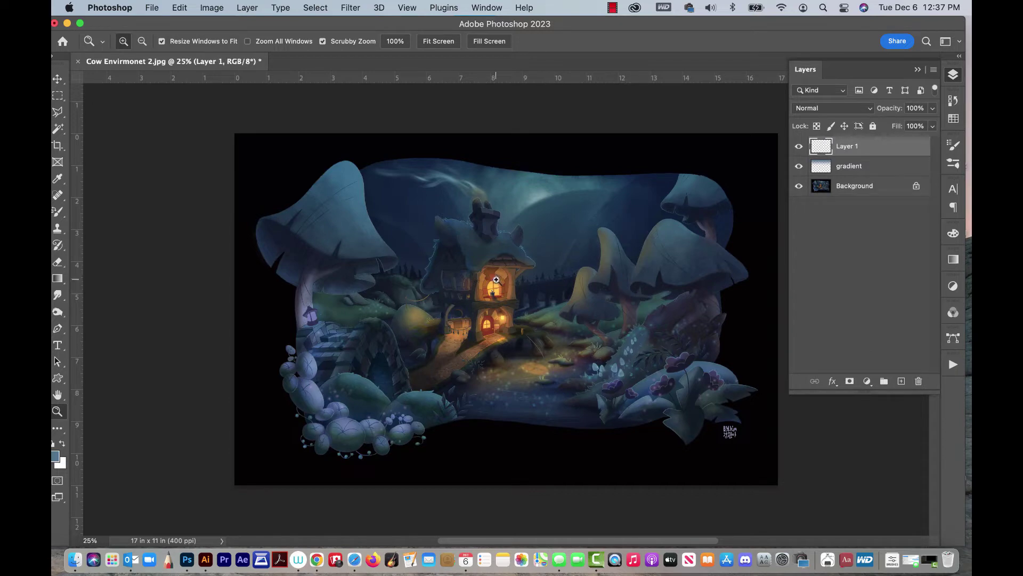
left_click_drag(517, 266, 581, 299)
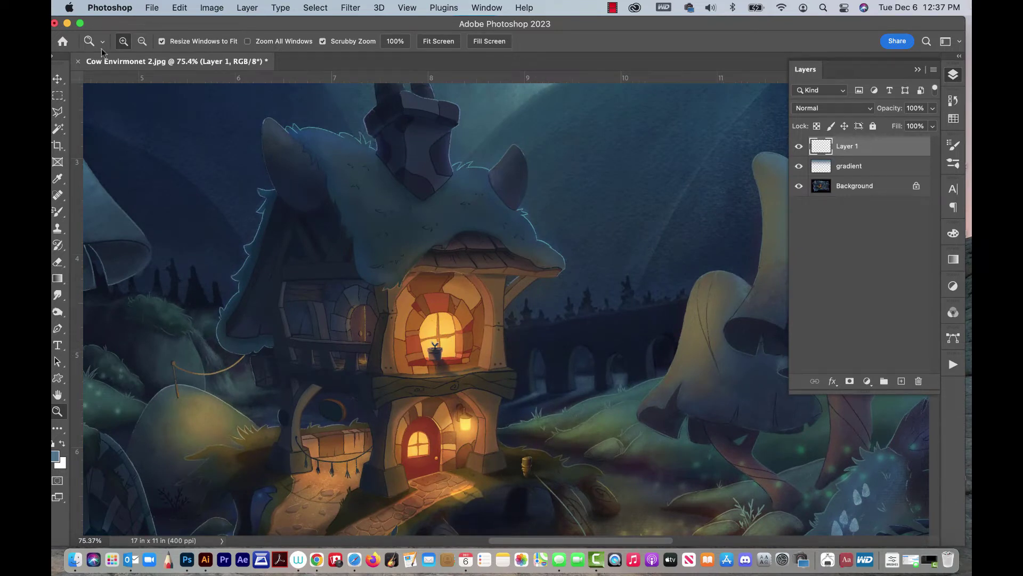
left_click(62, 213)
left_click(110, 211)
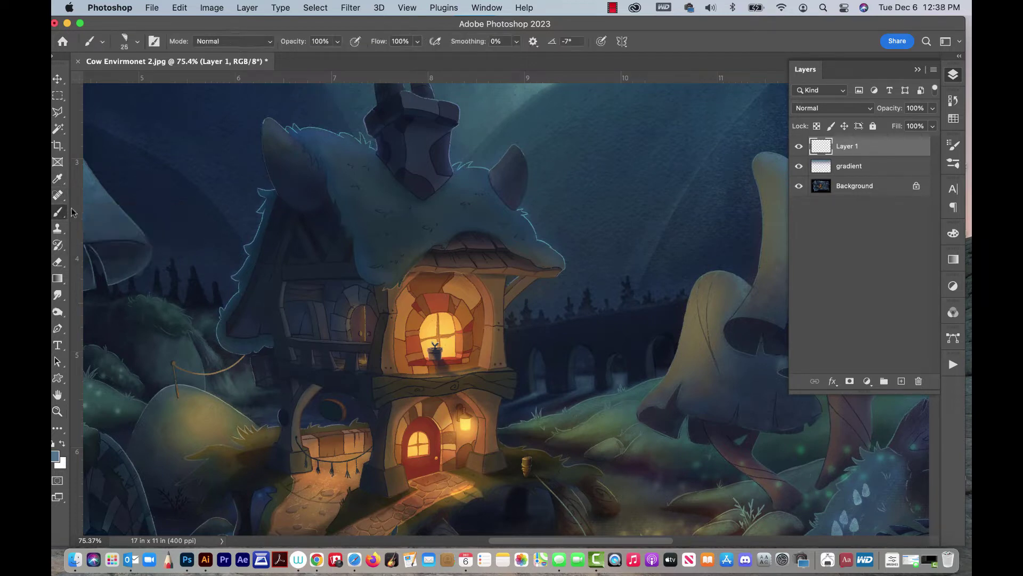
left_click(137, 42)
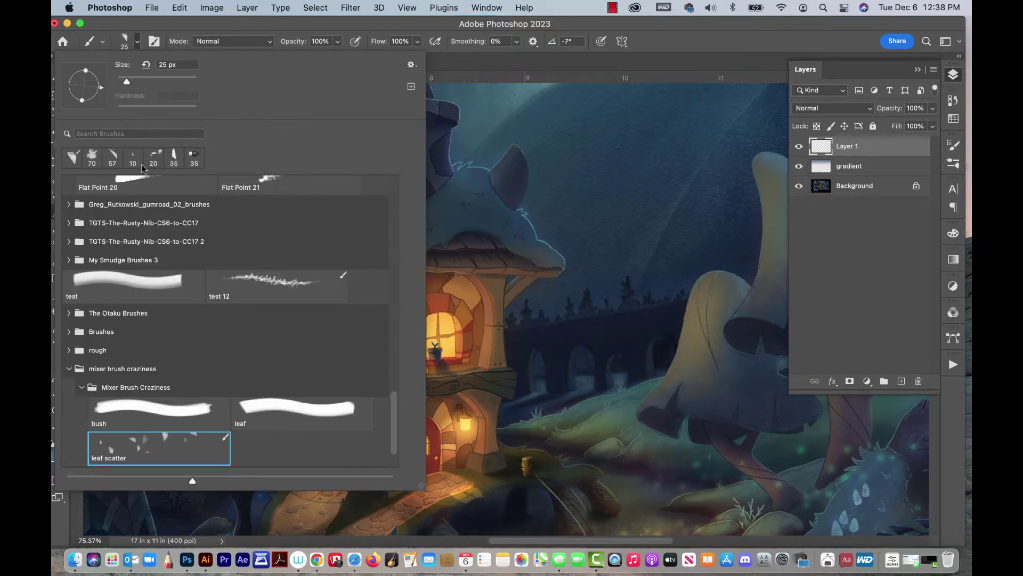
scroll(396, 404, "up", 10)
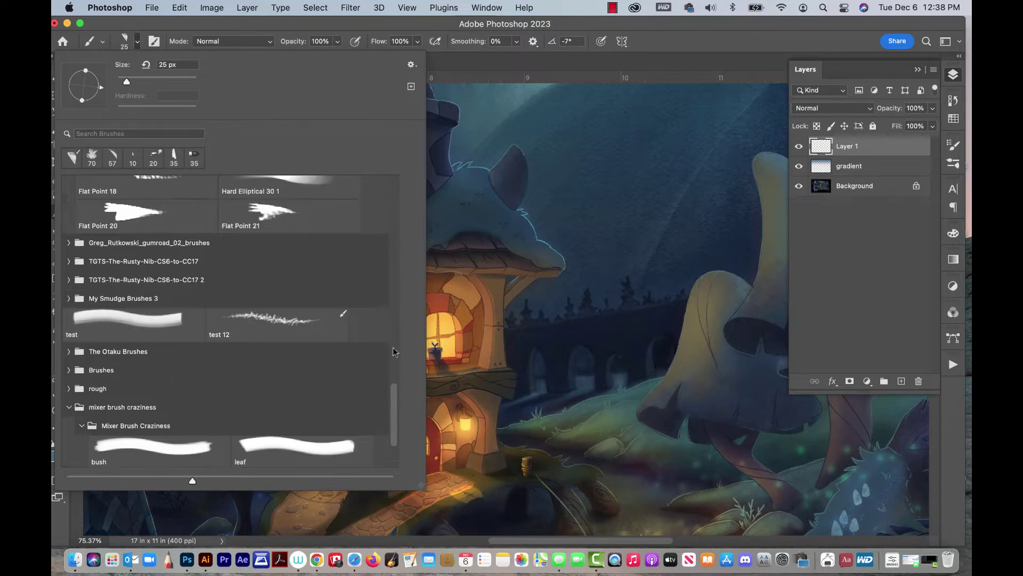
left_click(160, 207)
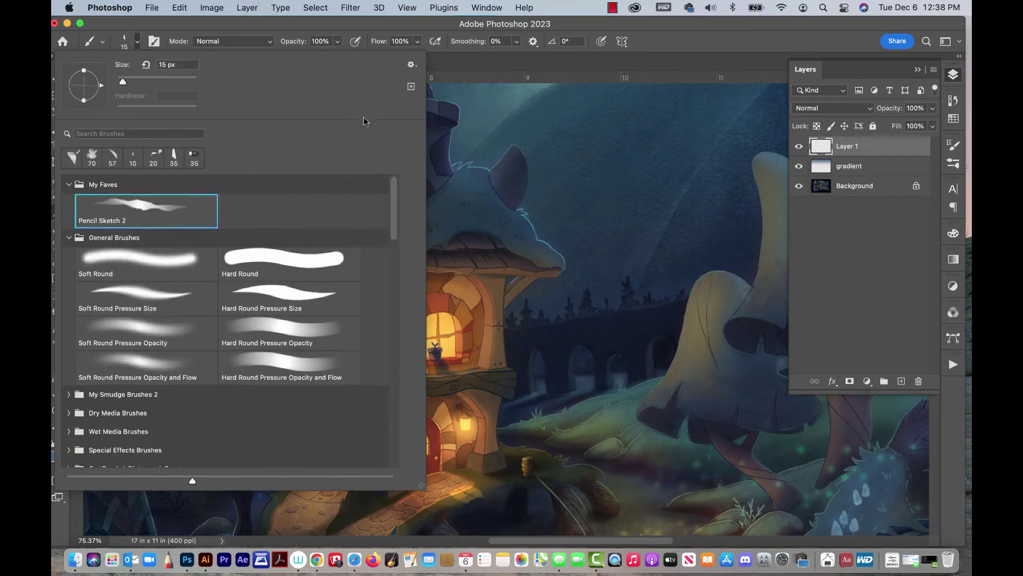
left_click(397, 25)
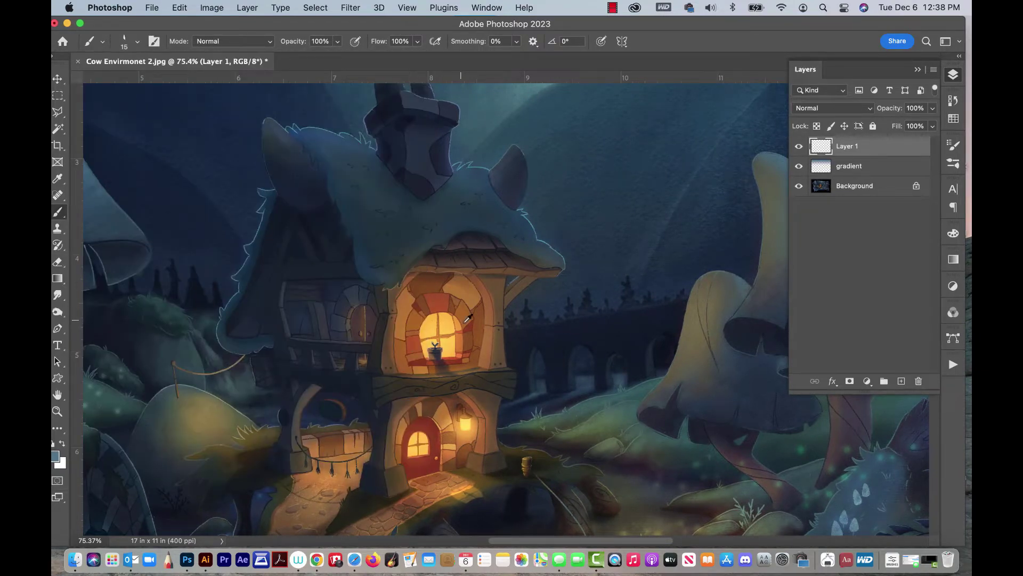
Sample the yellow glow of the house's upper window and lighten the foreground colour to ffe5b2
left_click(448, 322, "alt")
left_click_drag(290, 23, 297, 23)
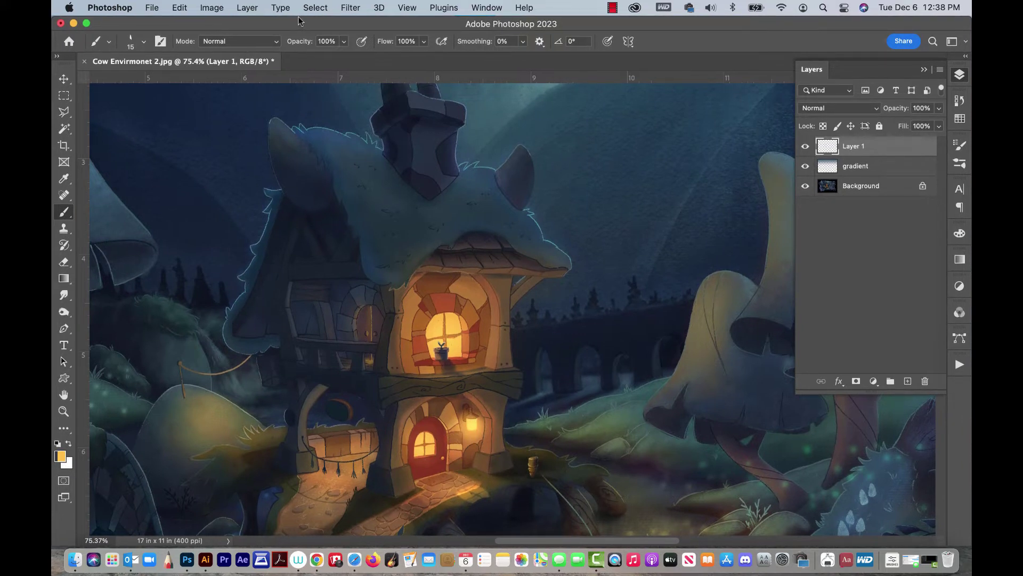
left_click(60, 456)
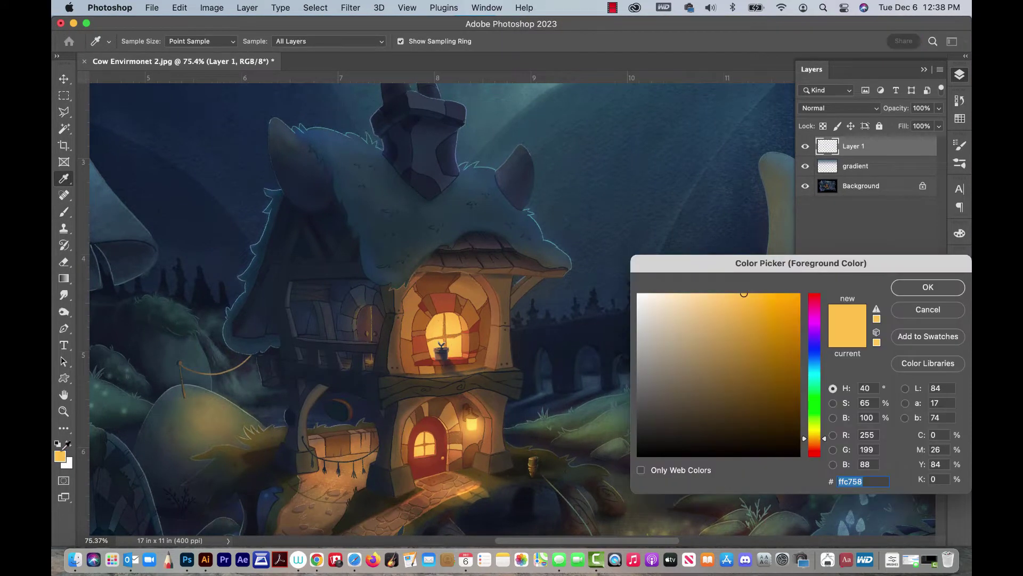
left_click_drag(744, 293, 685, 287)
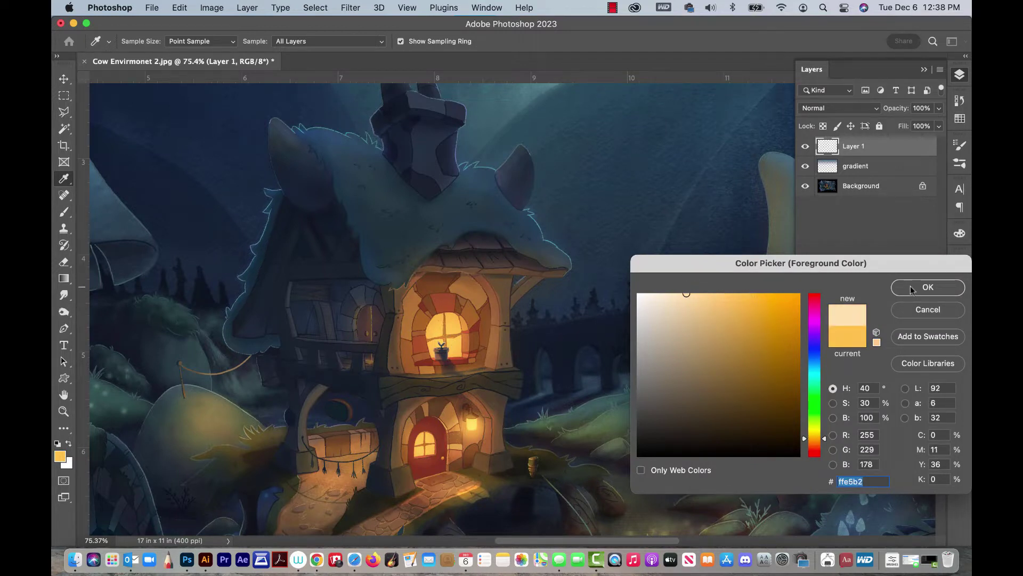
left_click(913, 288)
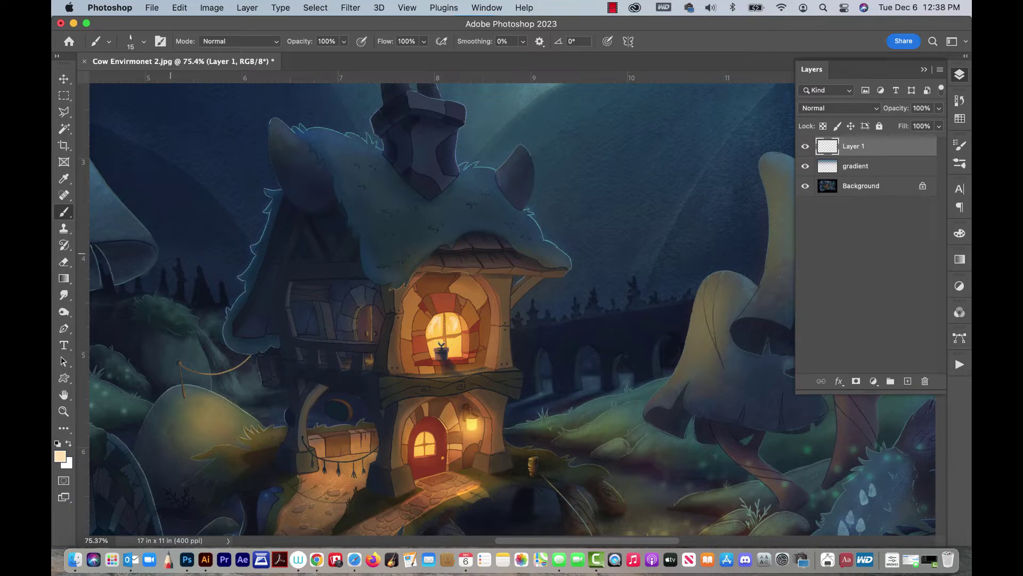
Smudge the pale highlights on the upper window's glass and add another short pale stroke to its lower-right pane
left_click(63, 295)
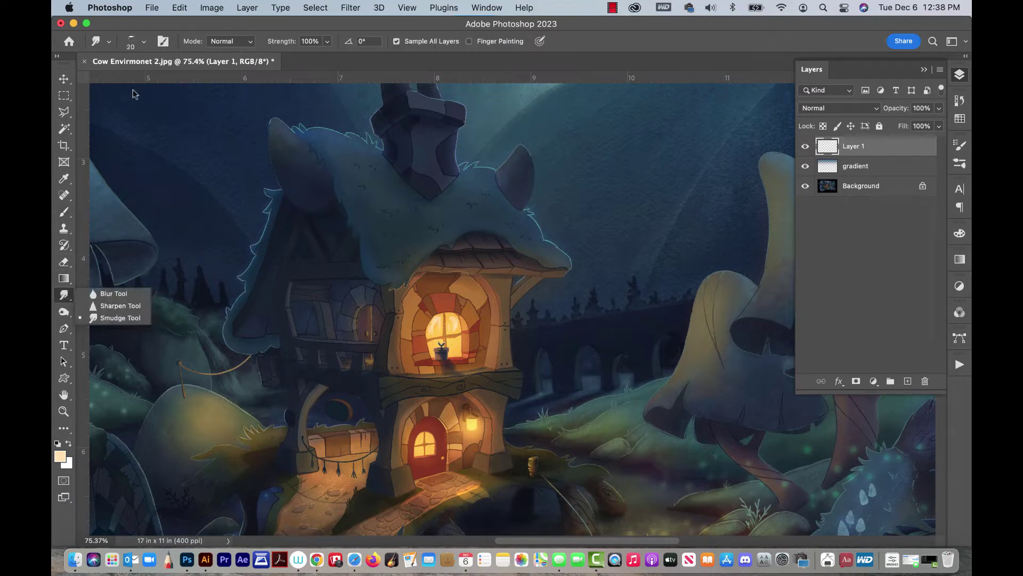
left_click(69, 298)
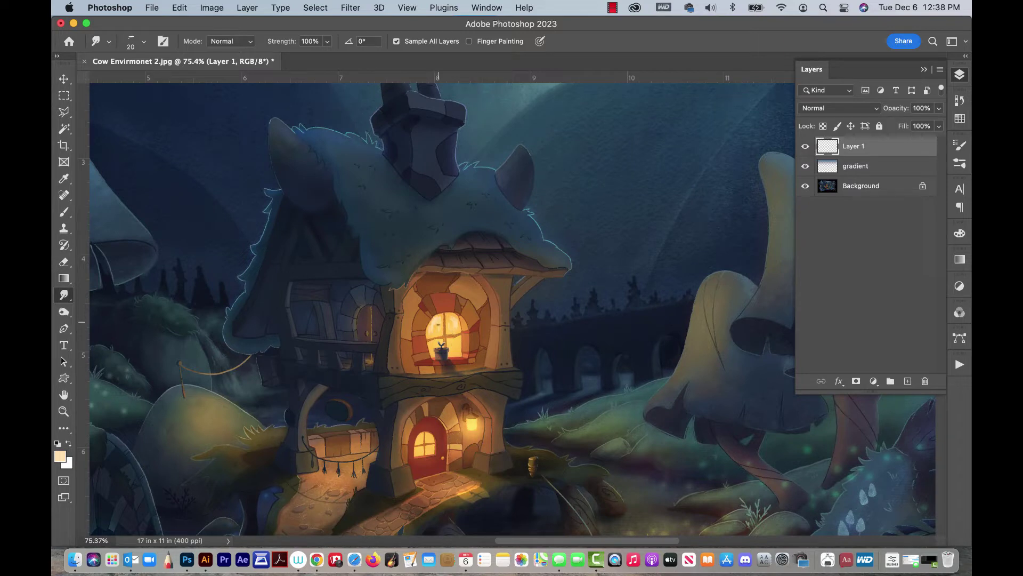
key("b")
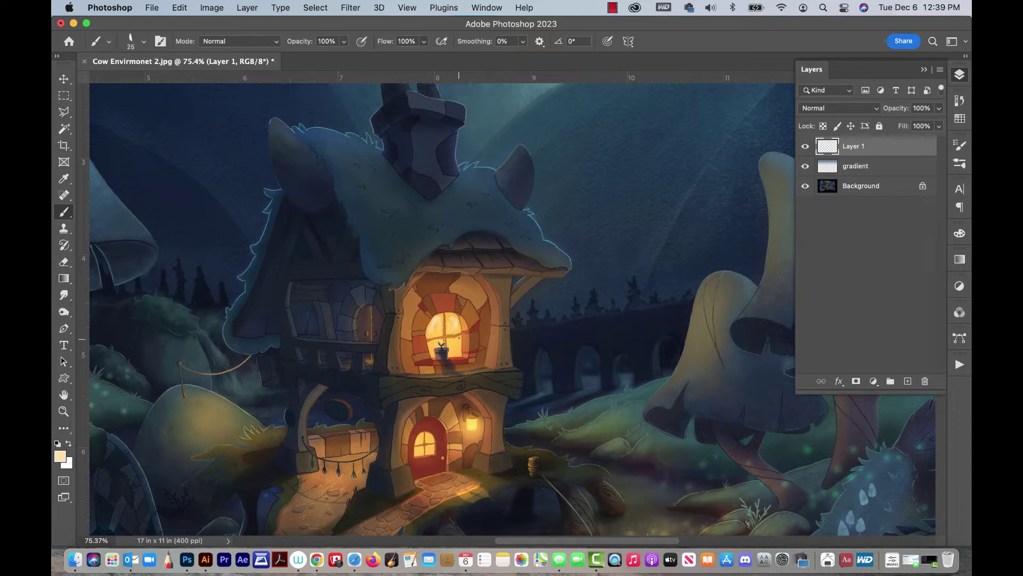
left_click_drag(457, 341, 457, 346)
Sample the window's golden yellow, paint it over the upper window's right panes, and blend it with the Smudge tool
key("v")
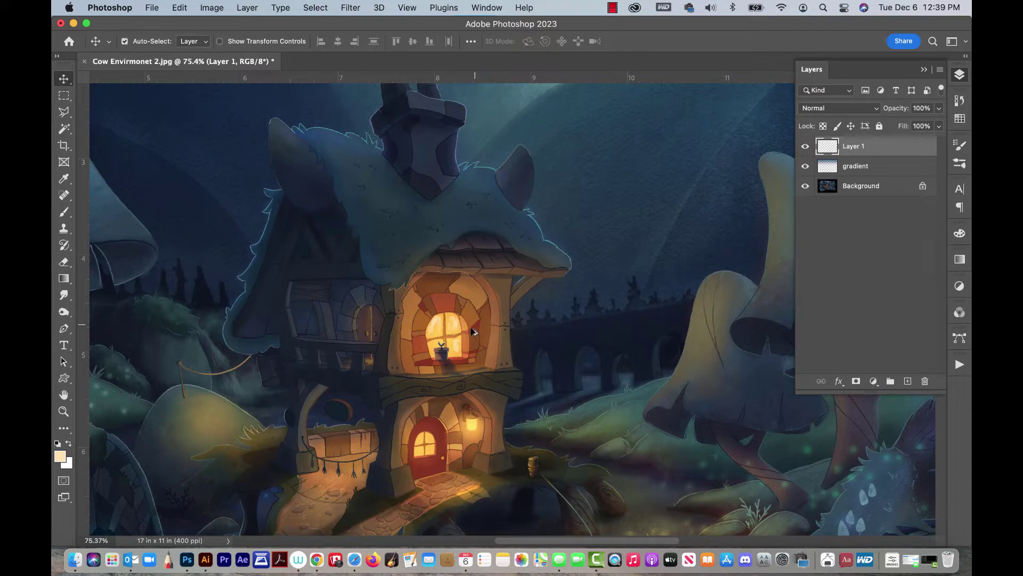
key("b")
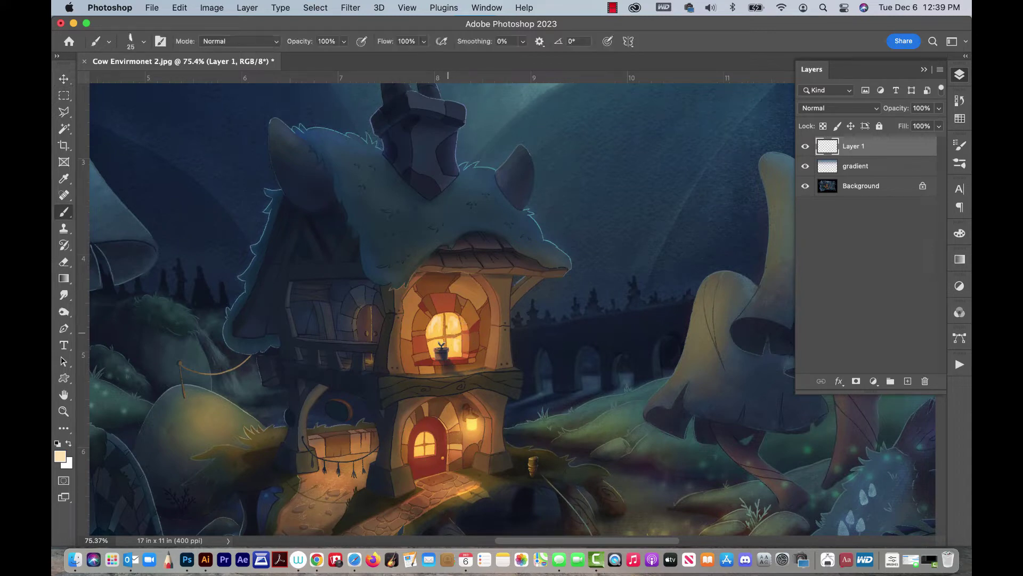
left_click(440, 330, "alt")
mouse_move(451, 325)
left_mouse_down()
mouse_move(461, 337)
mouse_move(438, 337)
mouse_move(465, 319)
mouse_move(461, 331)
left_mouse_up()
left_click(64, 295)
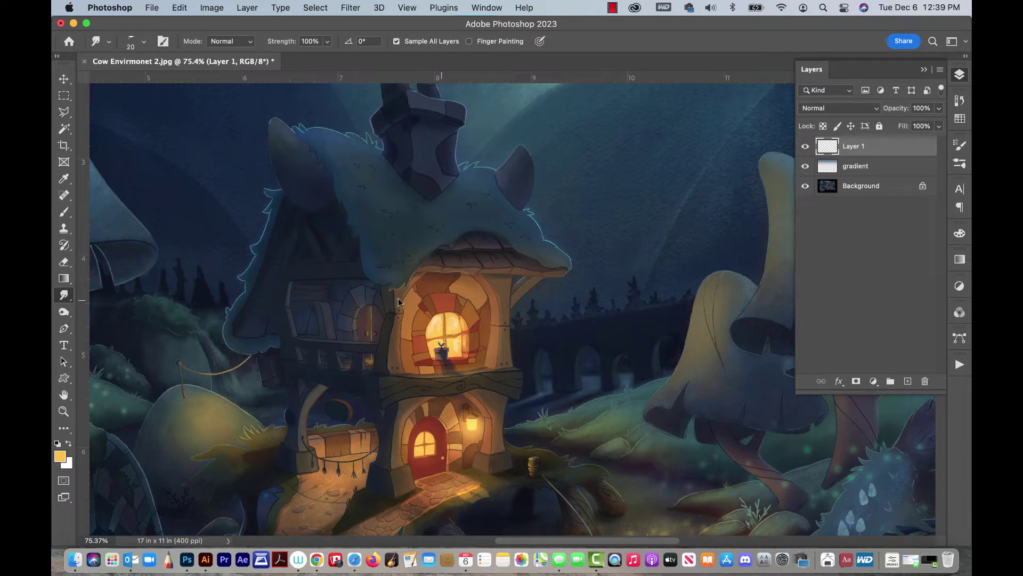
Select the upper window with its surrounding stone arch using the Polygonal Lasso, and add a new layer above Layer 1
left_click(63, 113)
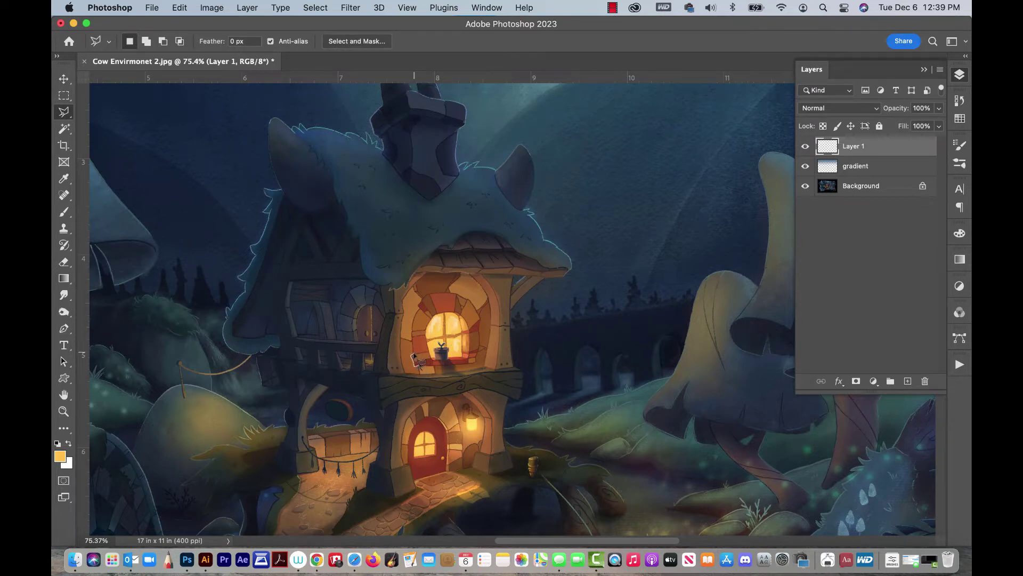
left_click(413, 358)
left_click(411, 338)
left_click(413, 326)
left_click(417, 312)
left_click(448, 292)
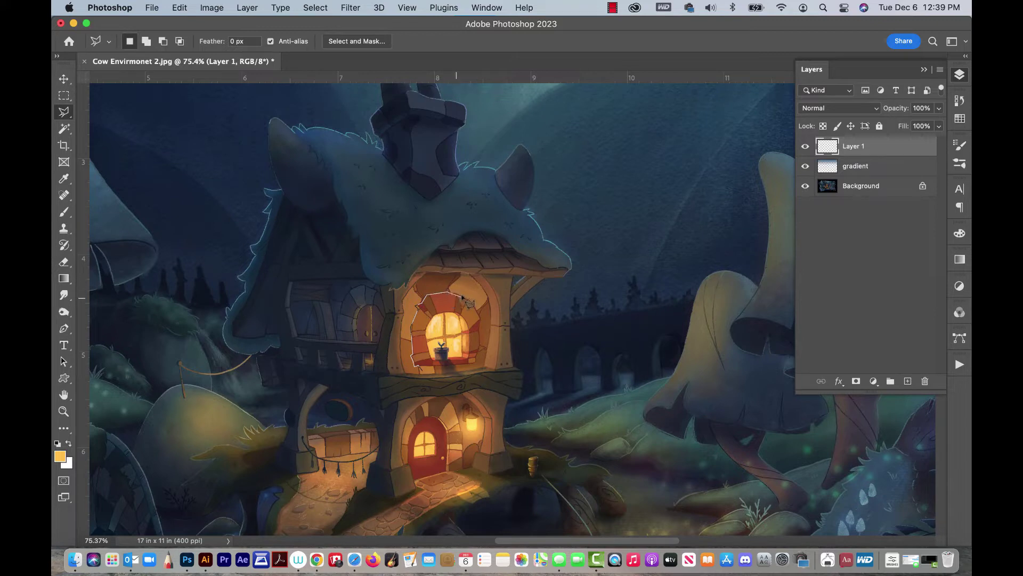
left_click(480, 323)
left_click(420, 368)
left_click(907, 381)
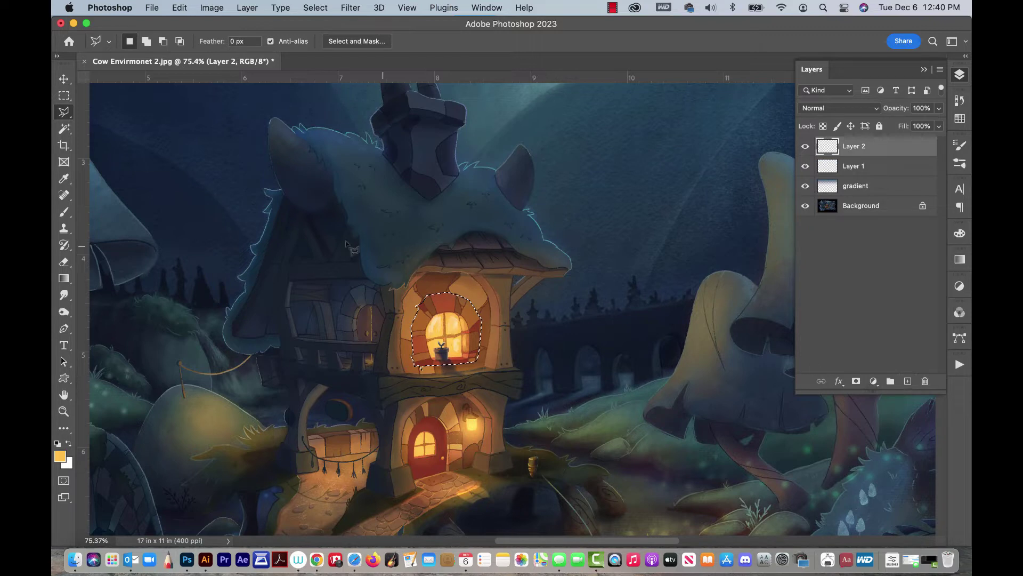
Rename Layer 1 as "hot lights"
double_click(854, 166)
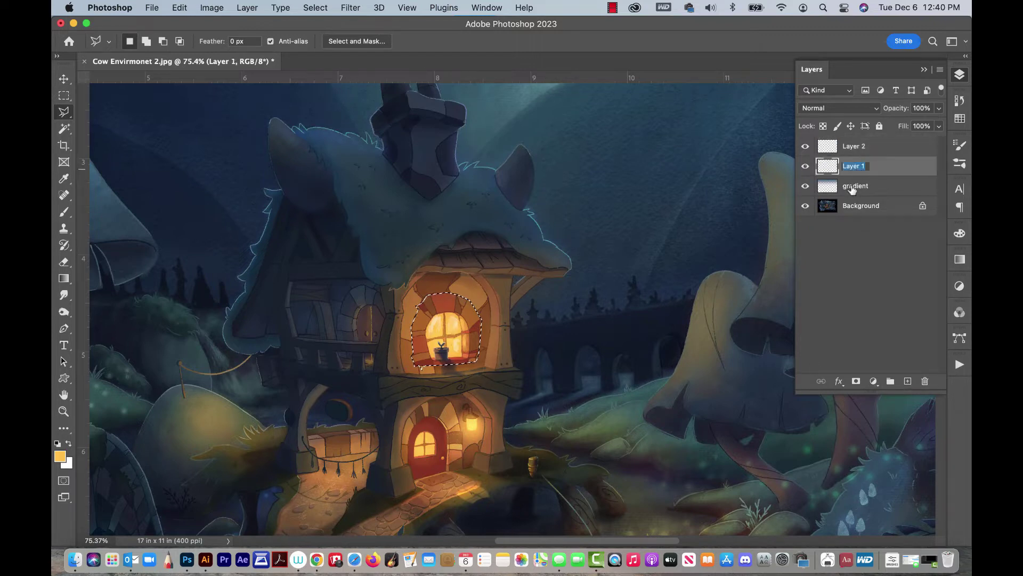
type("hot lights")
key("Return")
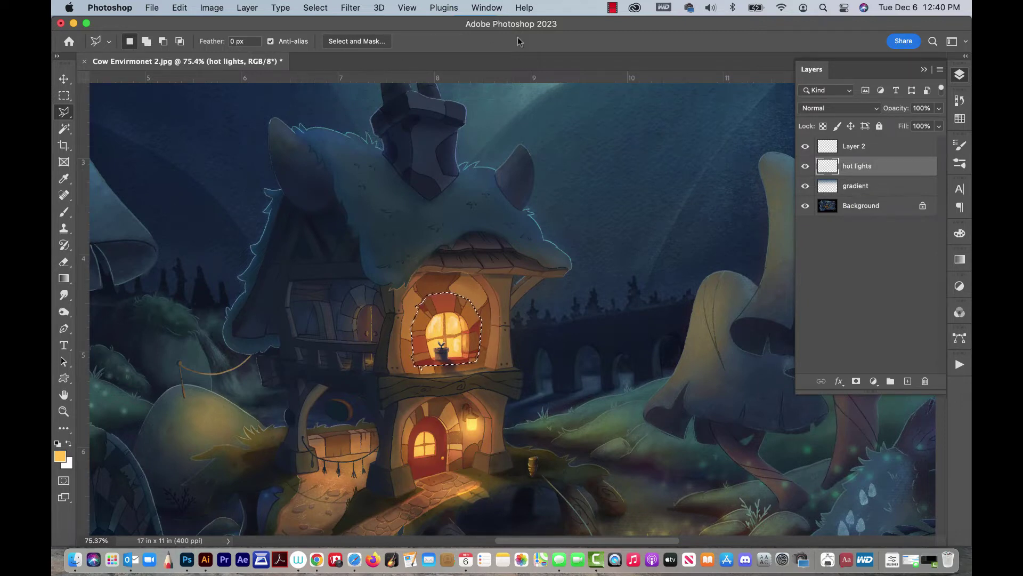
Draw a downward violet-to-transparent gradient over the selected upper window on the hot lights layer, deselect, and erase the violet from the glass
left_click(960, 118)
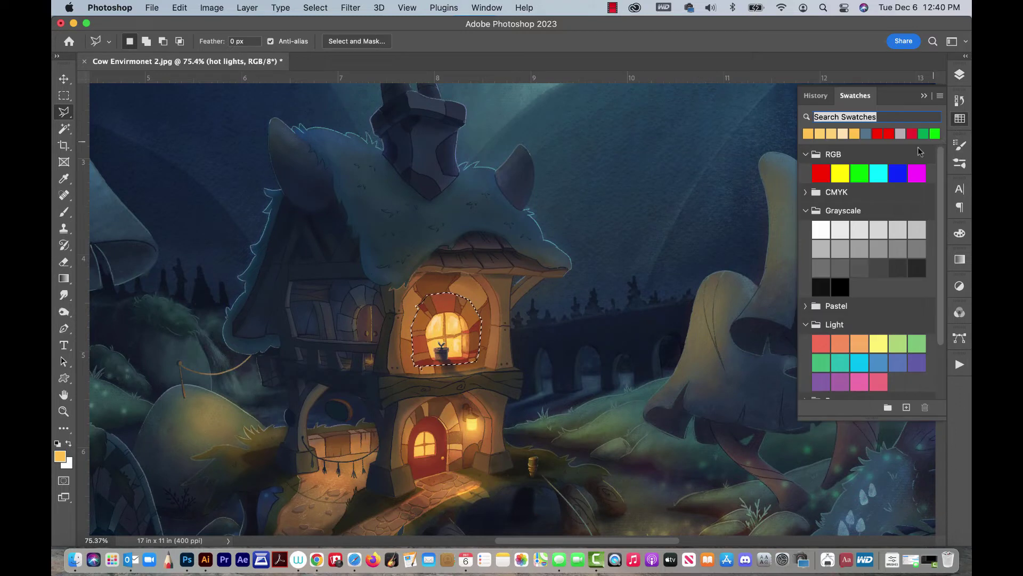
left_click(916, 362)
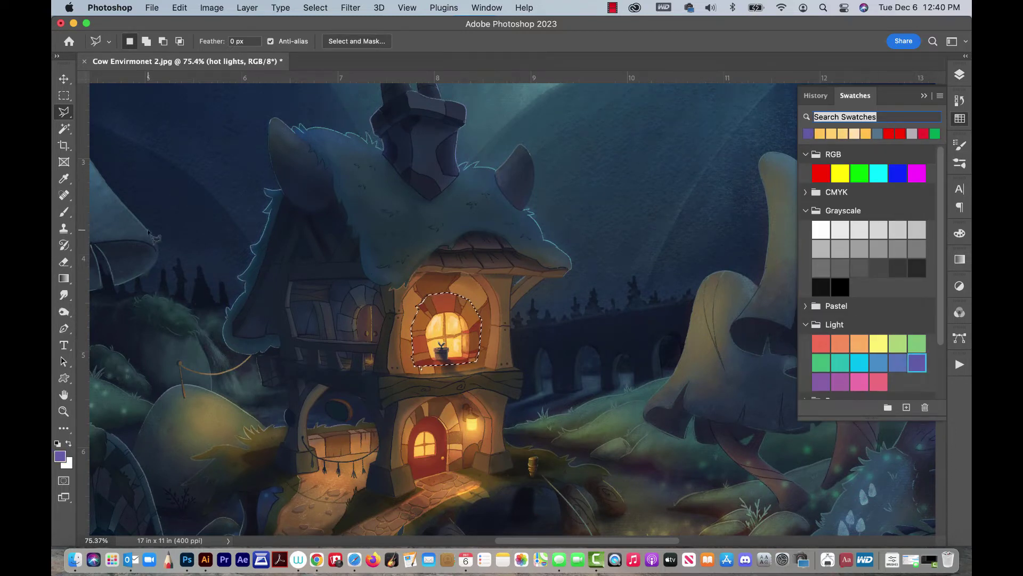
left_click(64, 277)
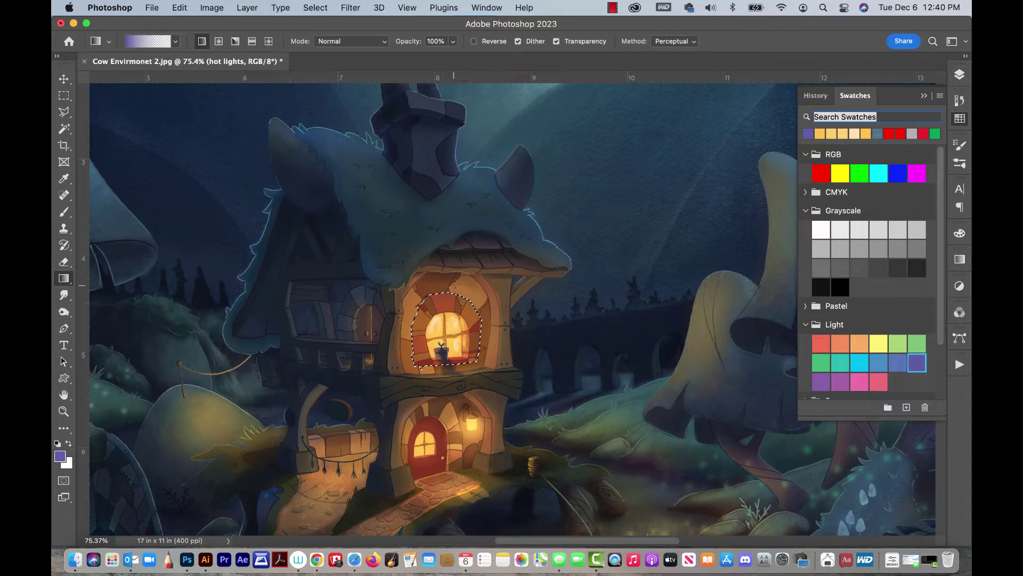
left_click(446, 280)
left_click_drag(446, 309, 446, 320)
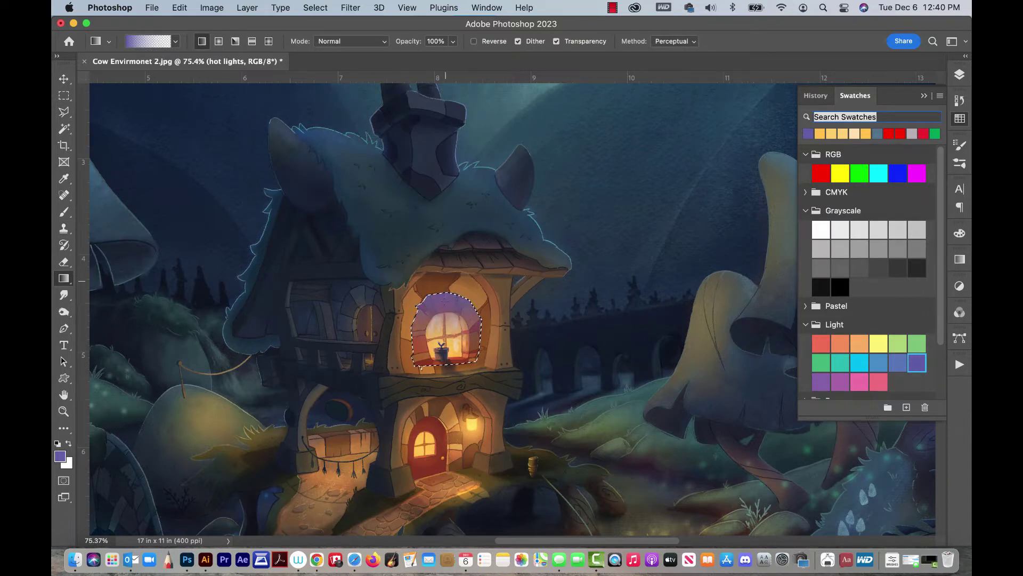
key("super+d")
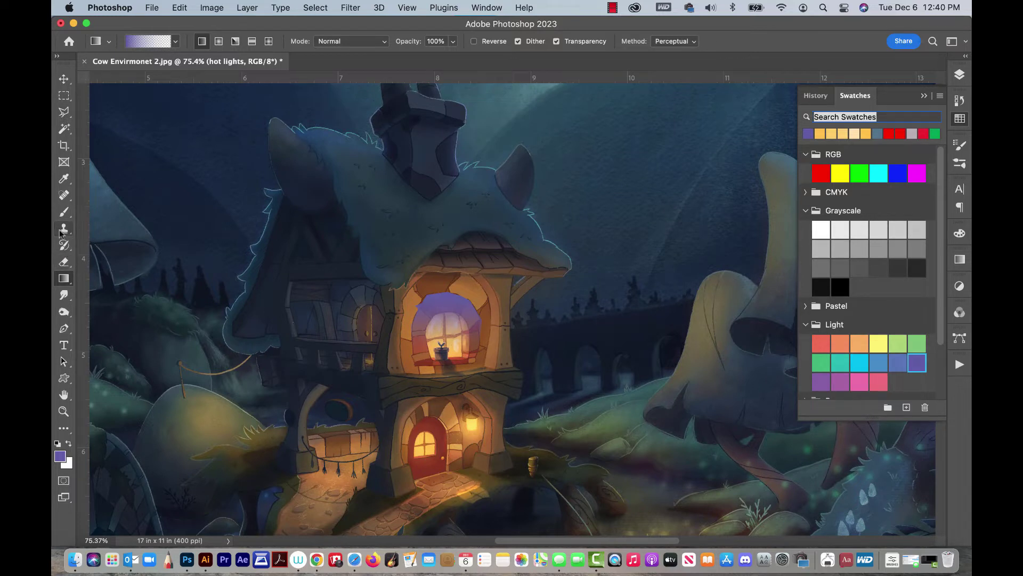
left_click(64, 262)
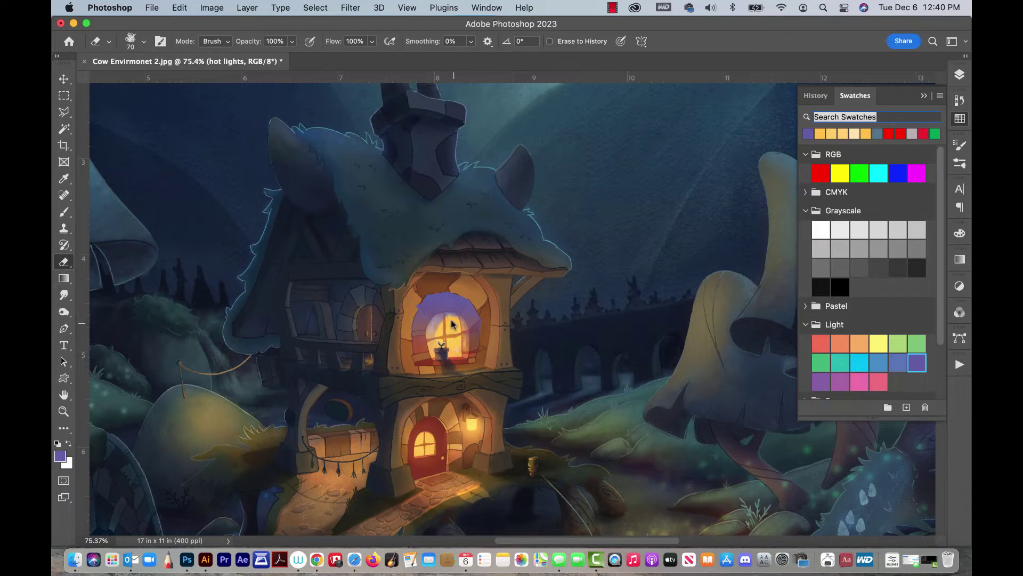
mouse_move(456, 330)
left_mouse_down()
mouse_move(447, 323)
mouse_move(438, 335)
mouse_move(439, 323)
mouse_move(434, 345)
left_mouse_up()
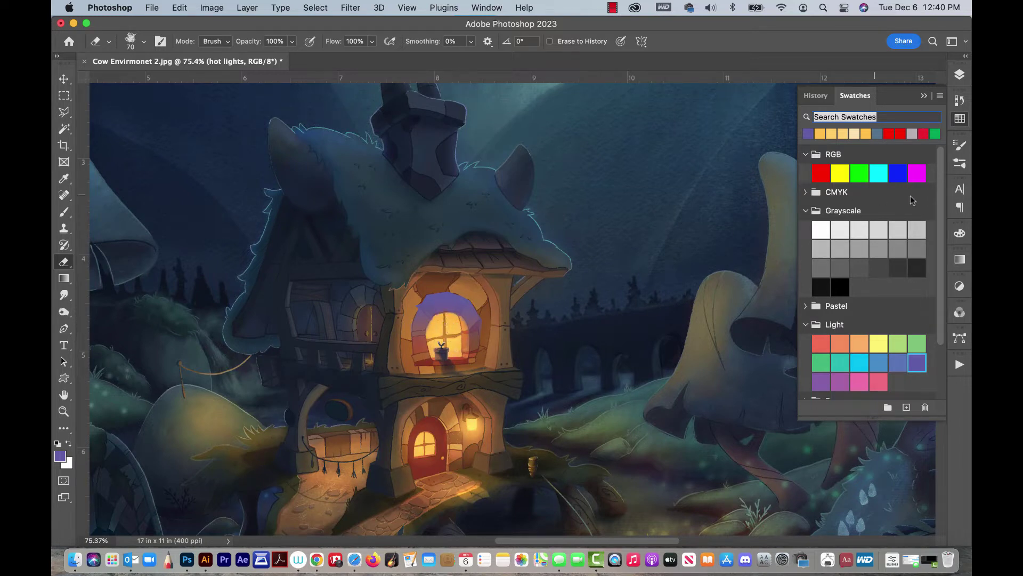
Set the hot lights layer's blend mode to Multiply and its opacity to 67%
left_click(960, 75)
left_click(848, 109)
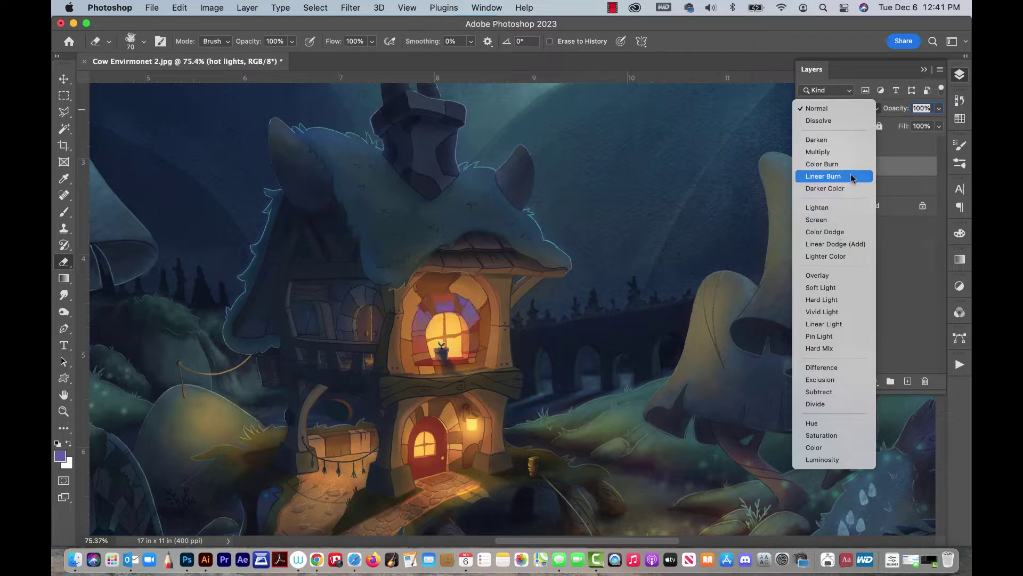
left_click(856, 153)
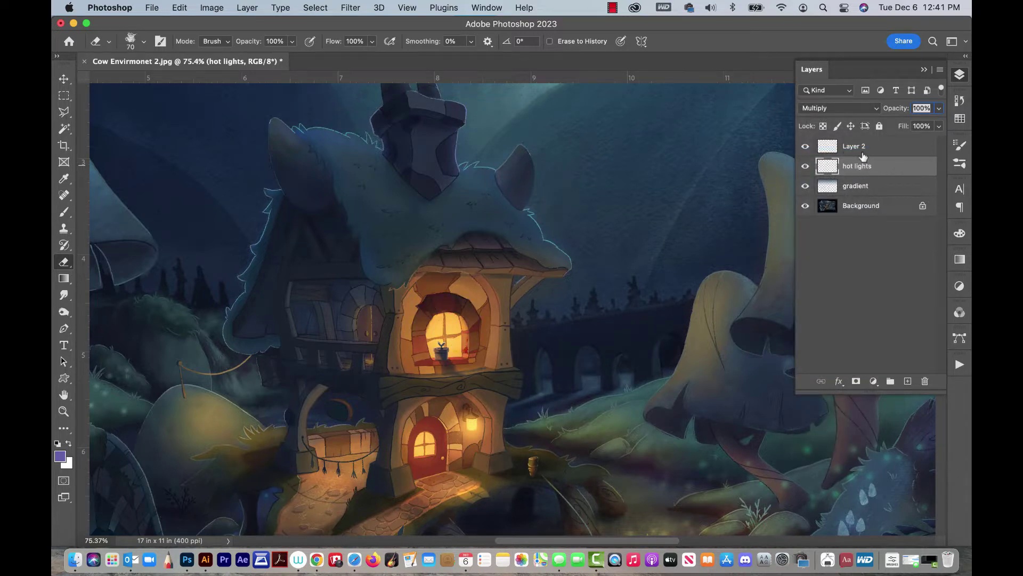
left_click(938, 109)
left_click_drag(928, 124, 926, 128)
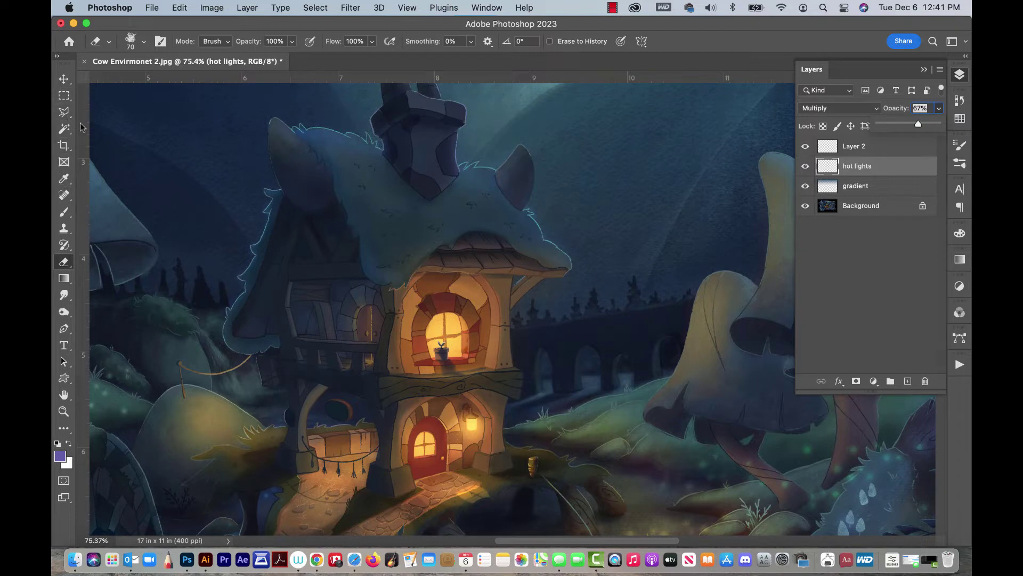
Outline the outer stone arch around the upper window with the Polygonal Lasso, excluding the inner window surround
left_click(66, 111)
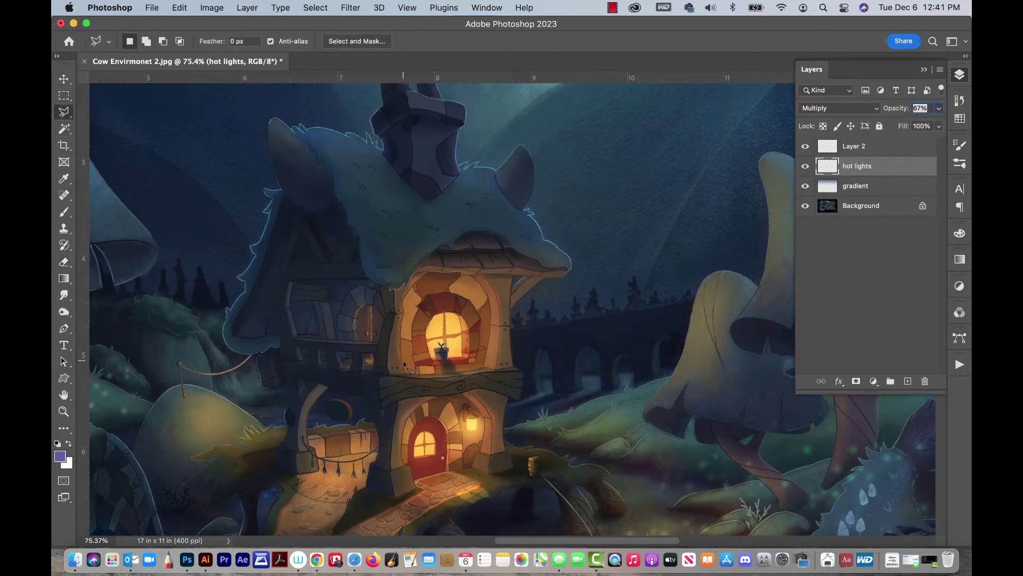
mouse_move(404, 364)
left_mouse_down()
mouse_move(404, 296)
mouse_move(436, 279)
mouse_move(428, 271)
mouse_move(468, 274)
mouse_move(487, 287)
mouse_move(491, 325)
mouse_move(493, 314)
mouse_move(486, 369)
mouse_move(476, 369)
mouse_move(474, 295)
mouse_move(417, 310)
left_mouse_up()
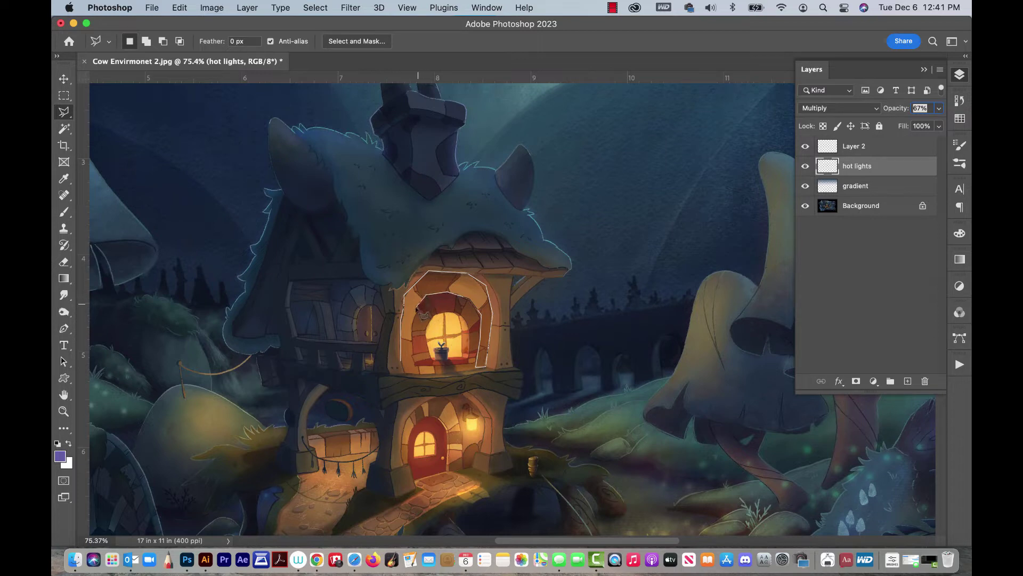
mouse_move(410, 346)
left_mouse_down()
mouse_move(416, 371)
mouse_move(403, 366)
left_mouse_up()
Sample the teal of the sky beside the chimney as the foreground colour and make Layer 2 active
key("b")
left_click(501, 116, "alt")
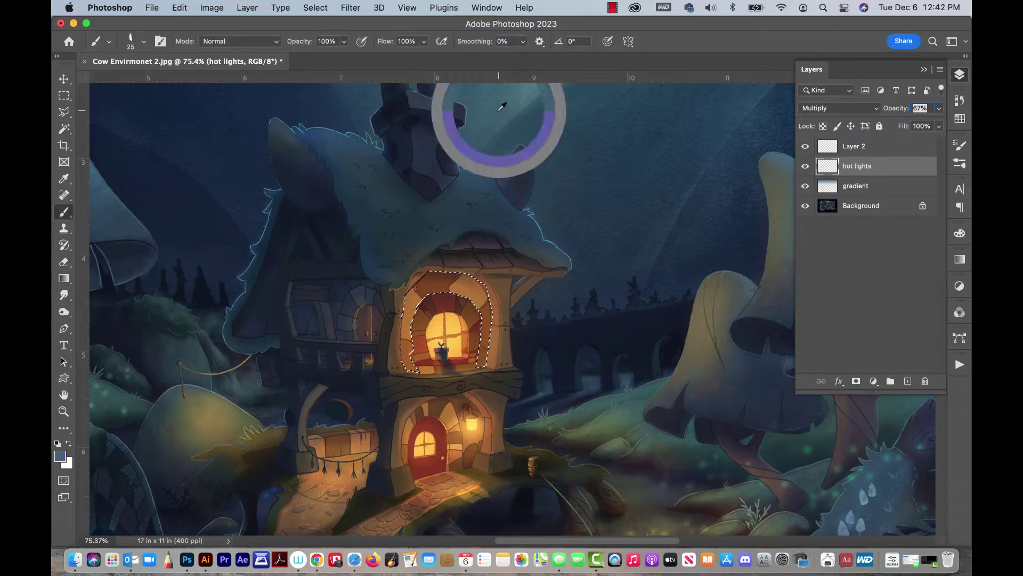
left_click(262, 100, "alt")
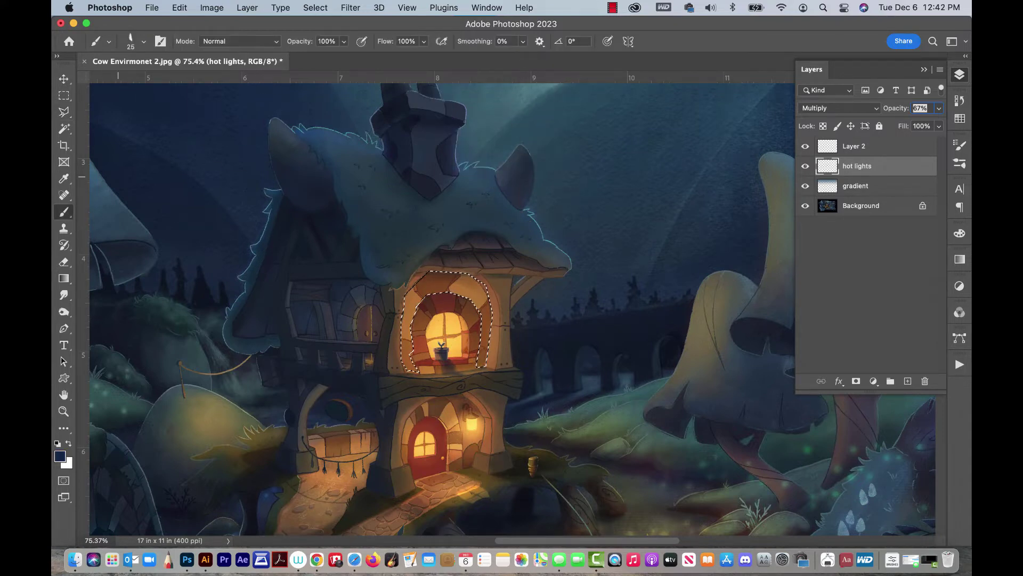
left_click(499, 116, "alt")
left_click(881, 150)
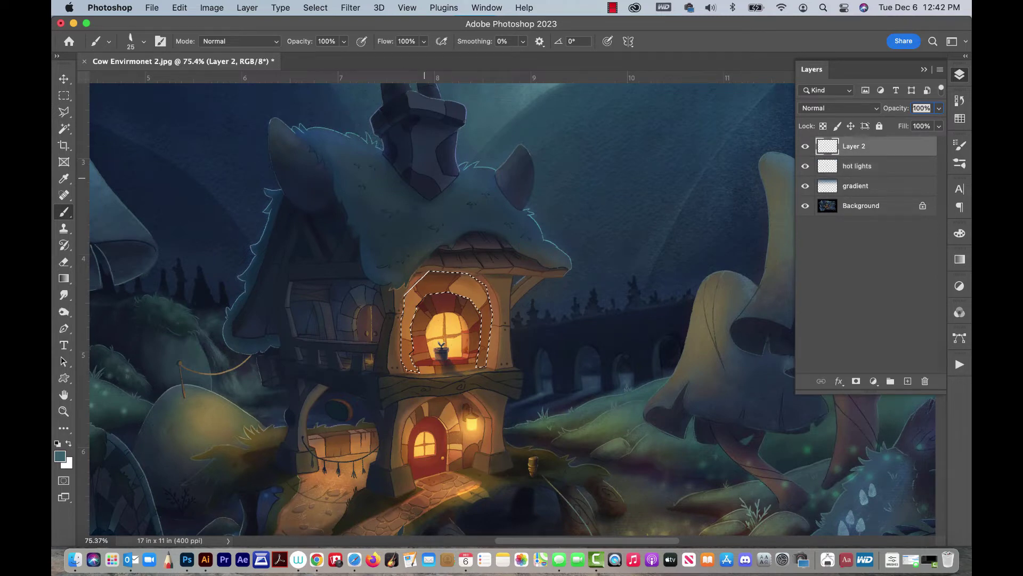
Draw a downward teal-to-transparent gradient over the selected arch, deselect it, and set Layer 2's blend mode to Color
key("g")
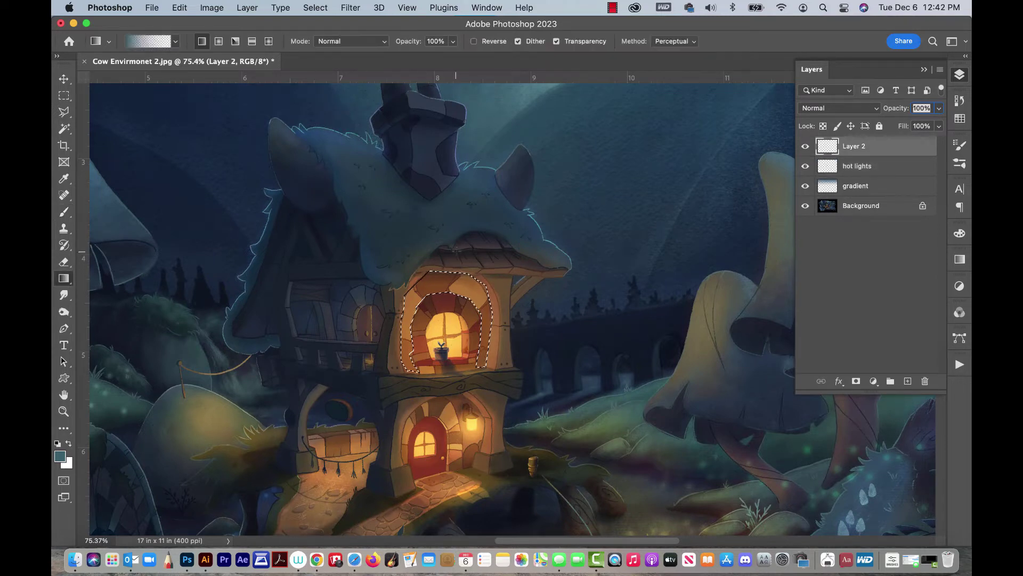
left_click_drag(446, 247, 463, 326)
left_click_drag(447, 253, 445, 313)
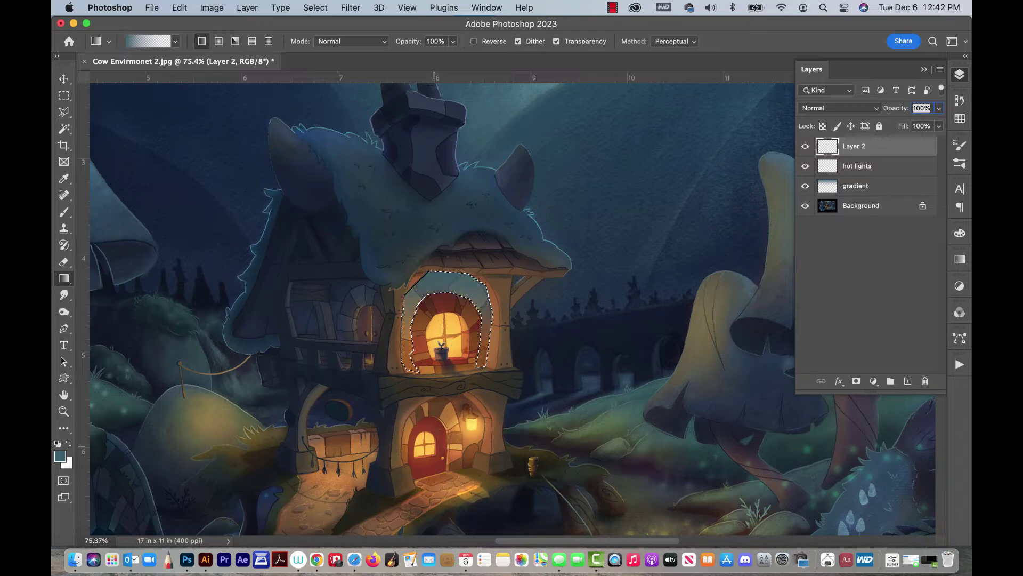
key("cmd+d")
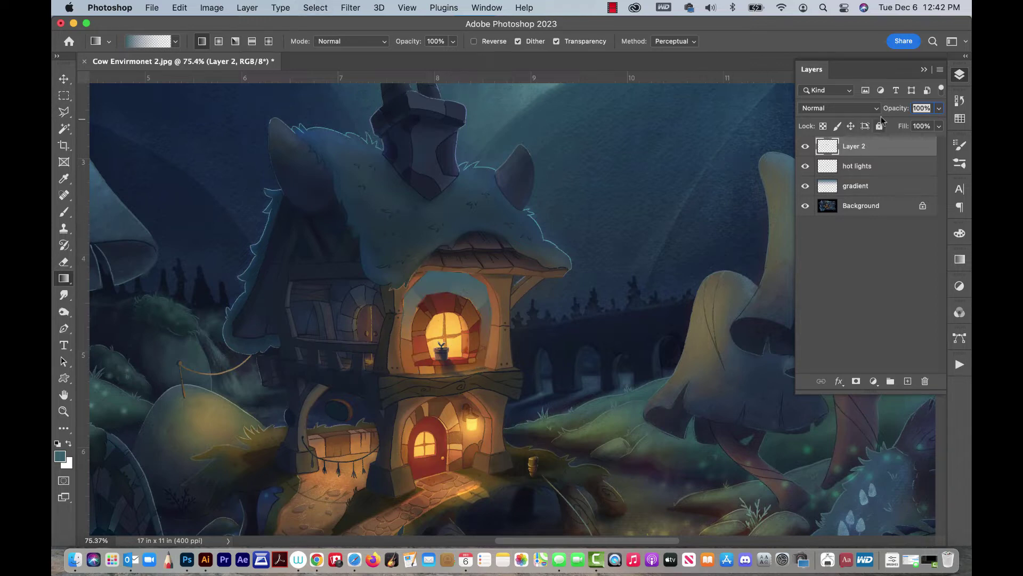
left_click(855, 109)
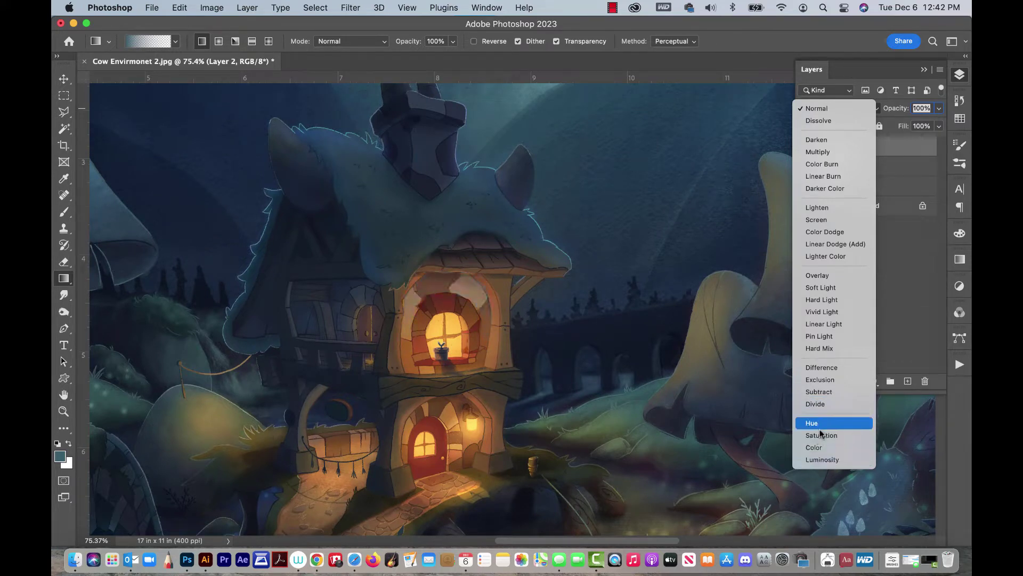
left_click(819, 448)
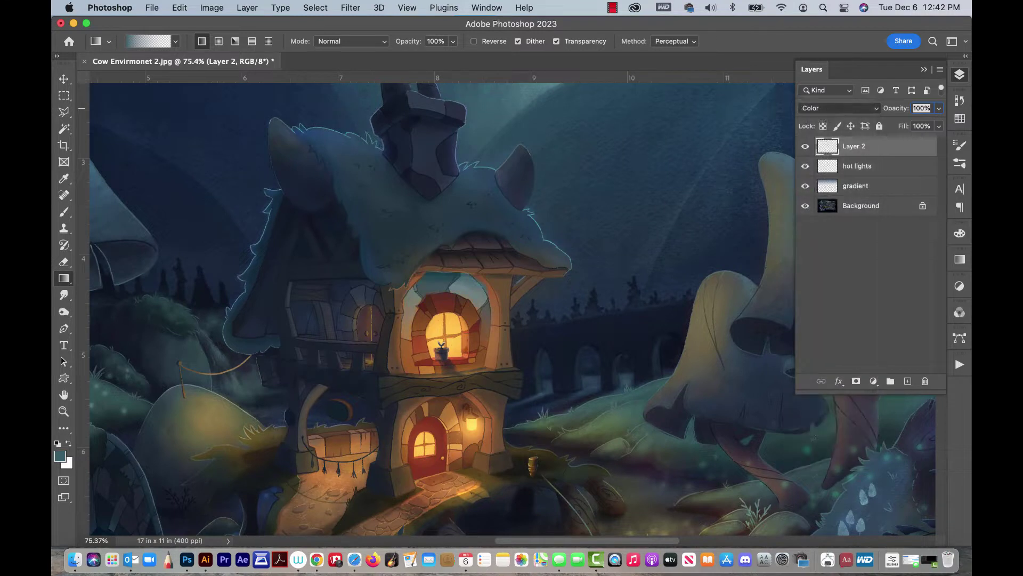
Try to adjust the tones of Layer 2's arch gradient with Levels
key("super+l")
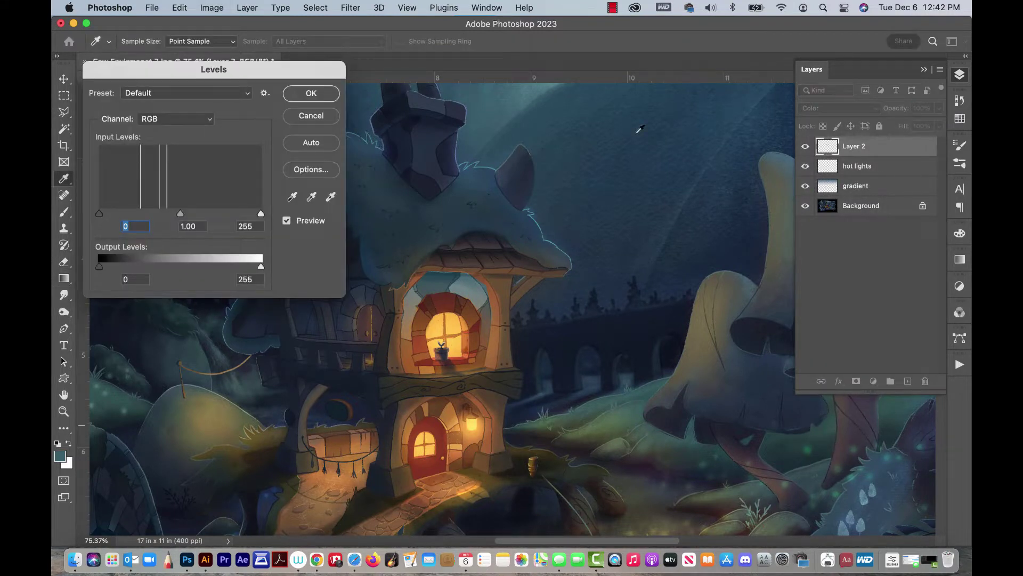
left_click_drag(180, 214, 142, 234)
key("Tab")
left_click_drag(261, 213, 219, 213)
key("Tab")
left_click(317, 117)
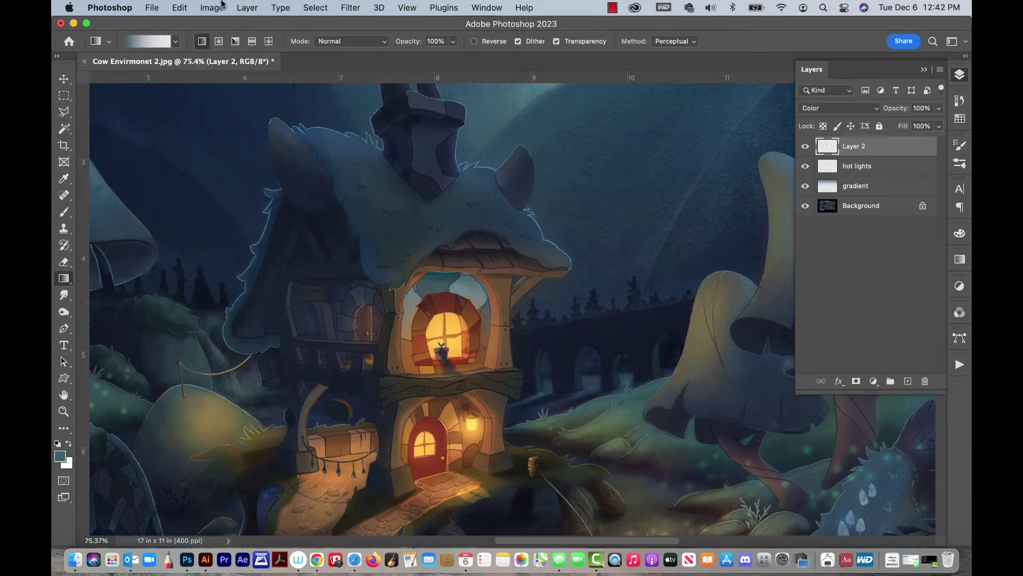
left_click(179, 9)
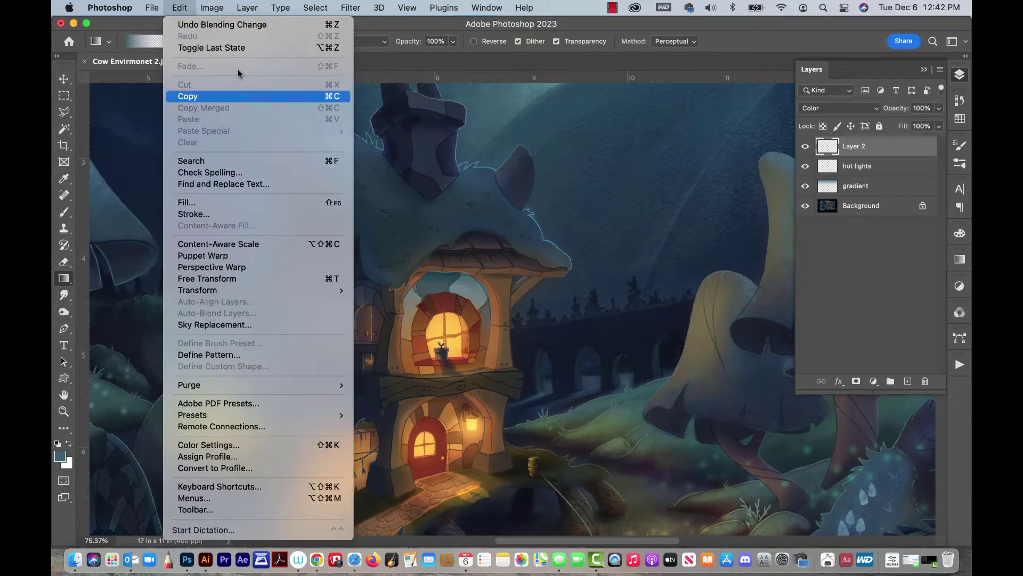
mouse_move(211, 8)
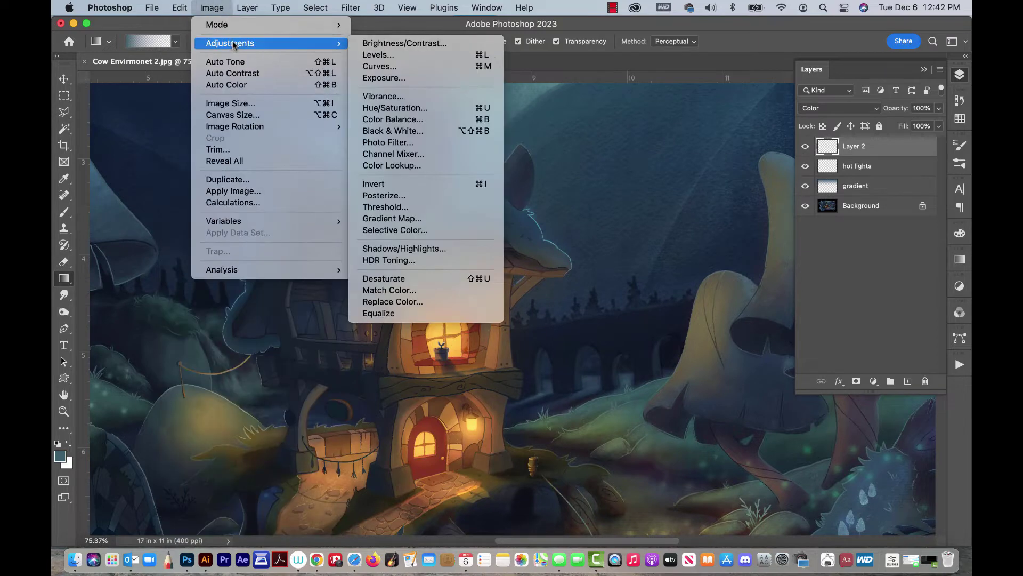
left_click(606, 246)
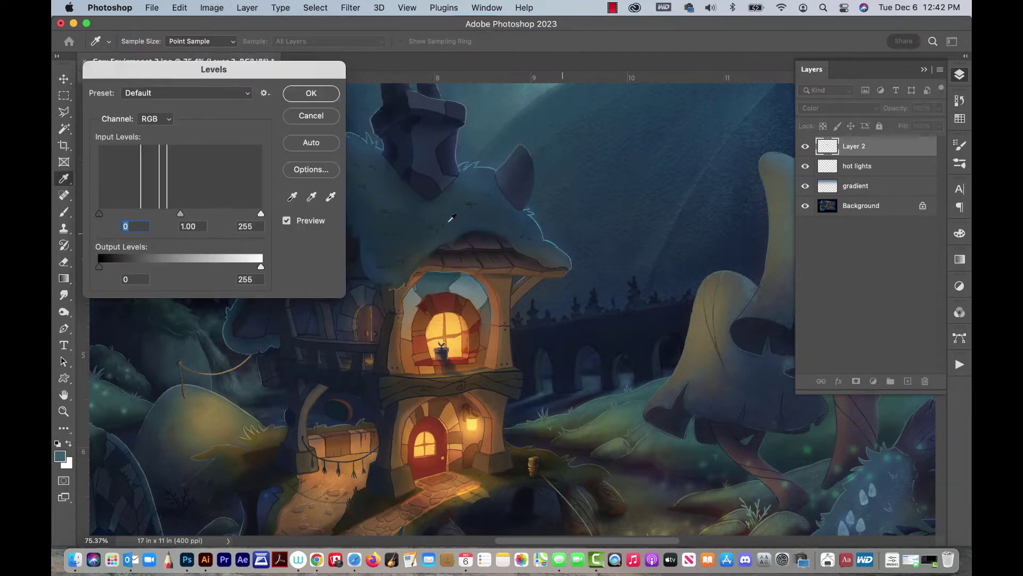
left_click(314, 117)
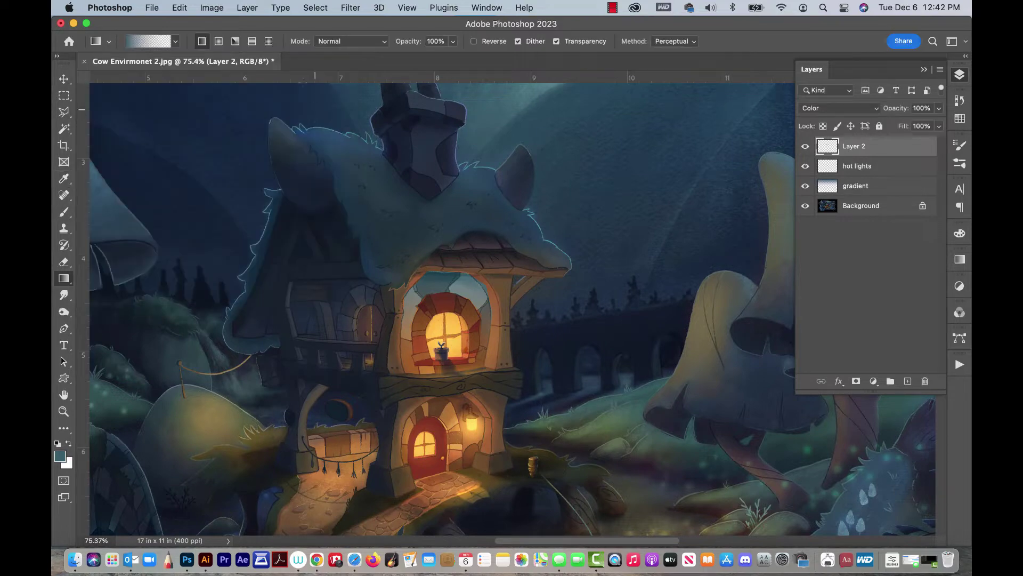
Try lowering Layer 2's brightness to -39 with Brightness/Contrast
left_click(212, 9)
mouse_move(272, 45)
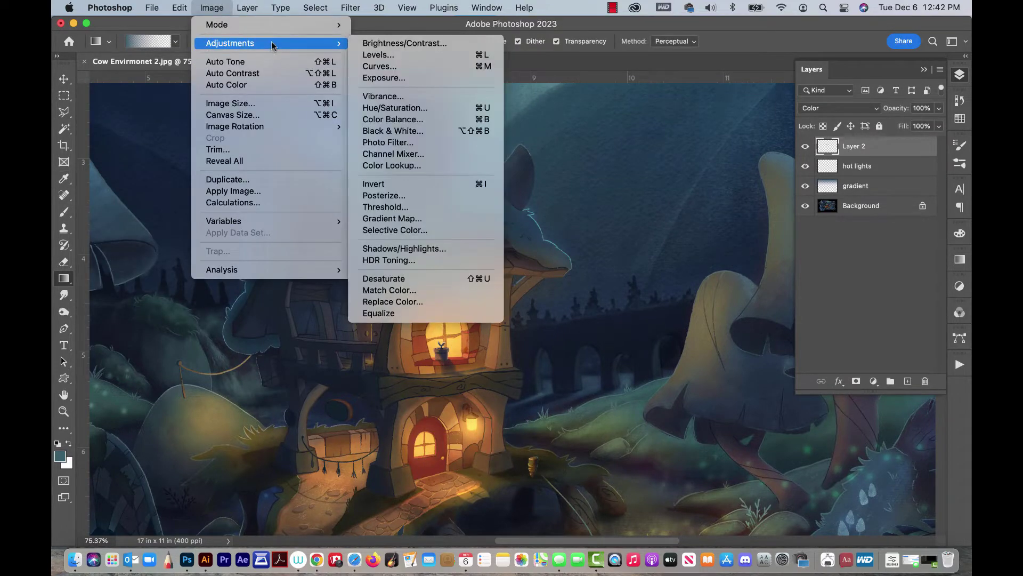
left_click(404, 44)
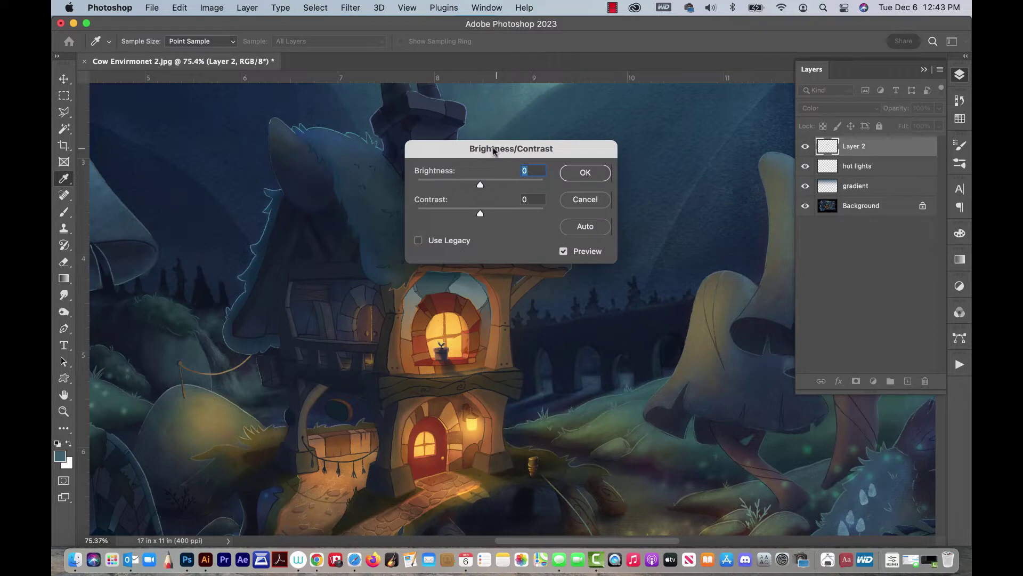
left_click_drag(519, 226, 693, 310)
mouse_move(657, 268)
left_mouse_down()
mouse_move(613, 269)
mouse_move(643, 270)
left_mouse_up()
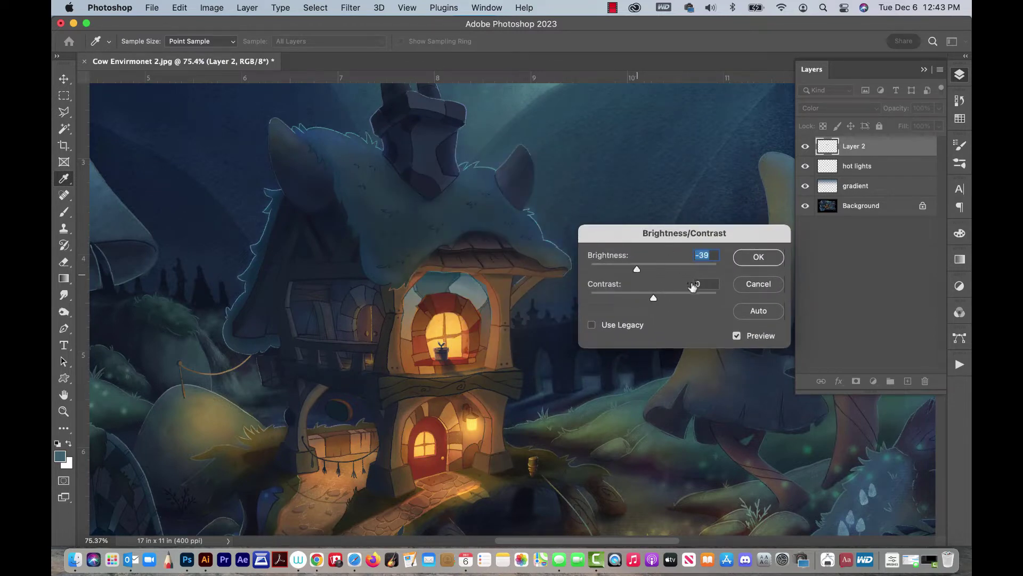
left_click(758, 284)
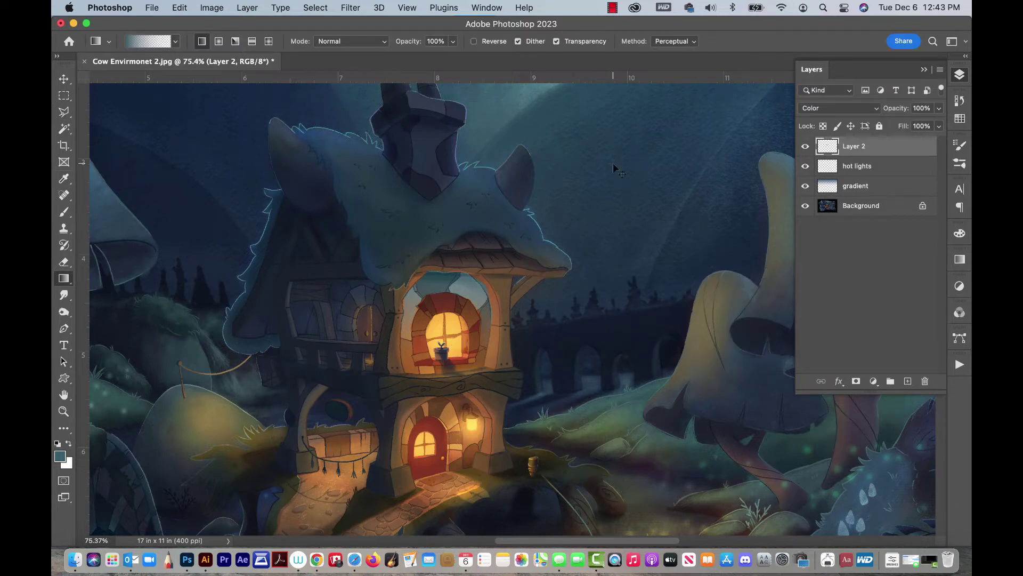
Sample the dark blue of the night sky as the foreground colour and try colorizing Layer 2 with Hue/Saturation
key("super+l")
left_click(311, 116)
left_click(231, 104, "alt")
key("super+u")
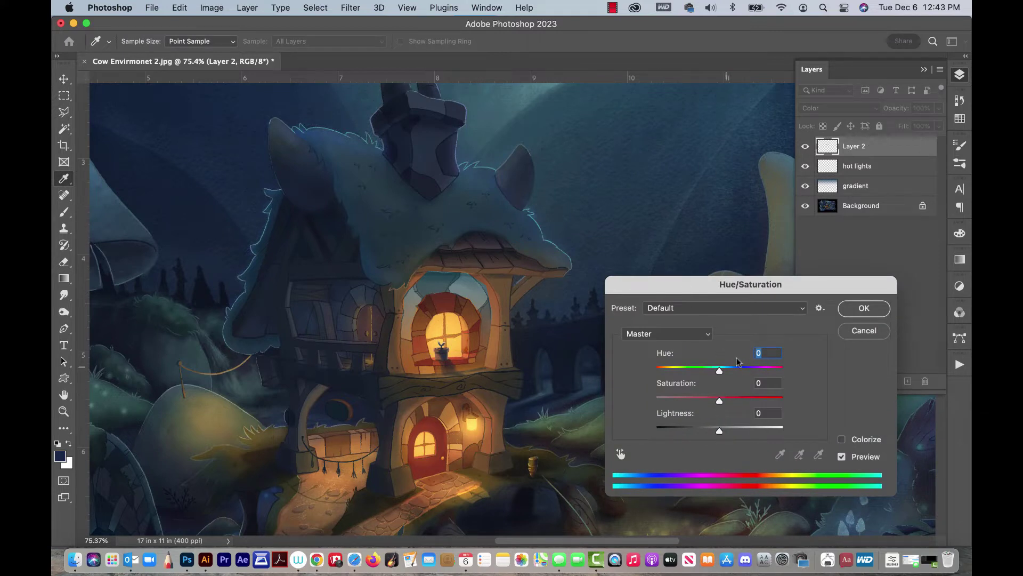
left_click(843, 440)
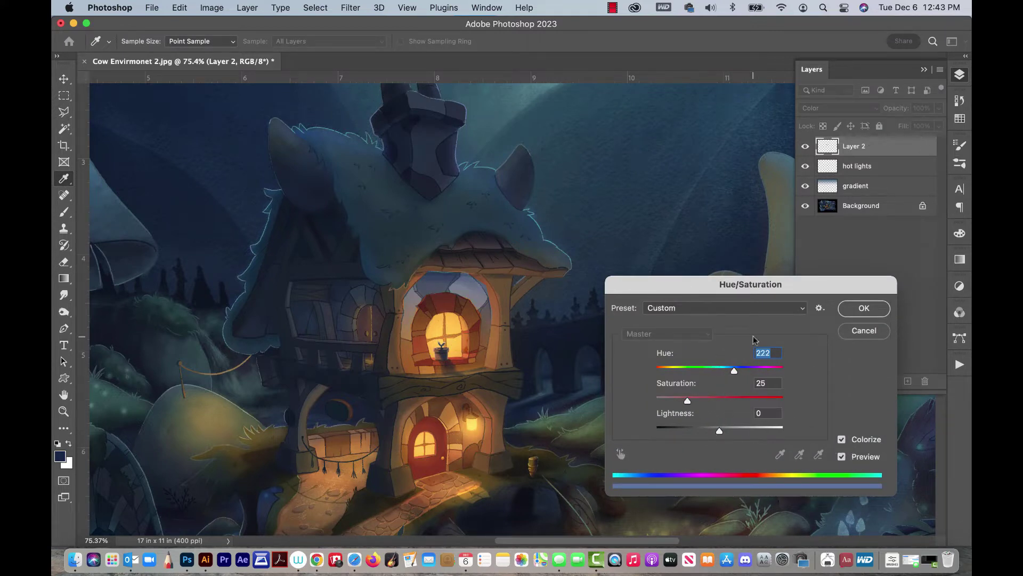
left_click_drag(734, 370, 704, 370)
left_click(864, 330)
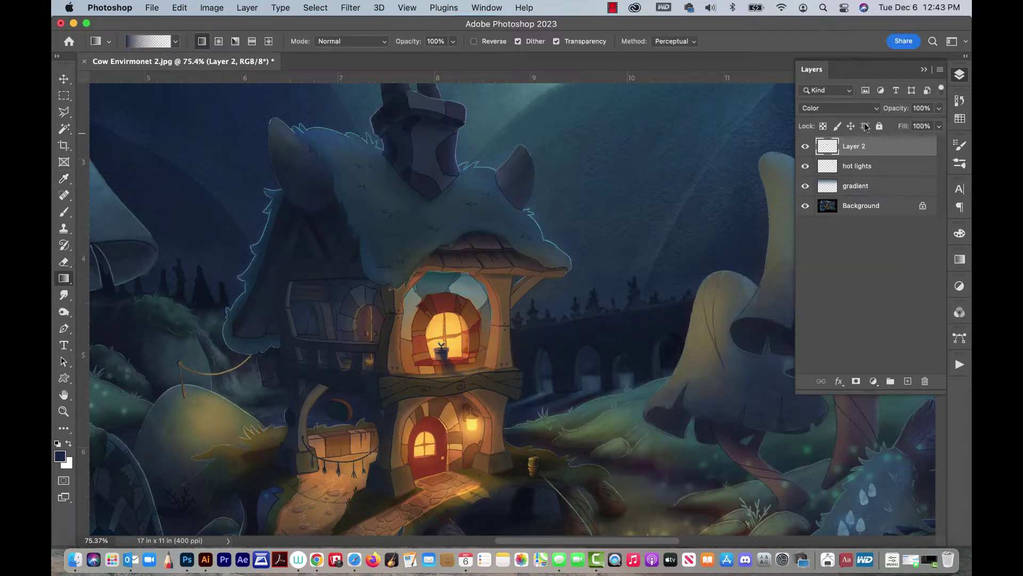
Set Layer 2's blend mode to Multiply
left_click(848, 108)
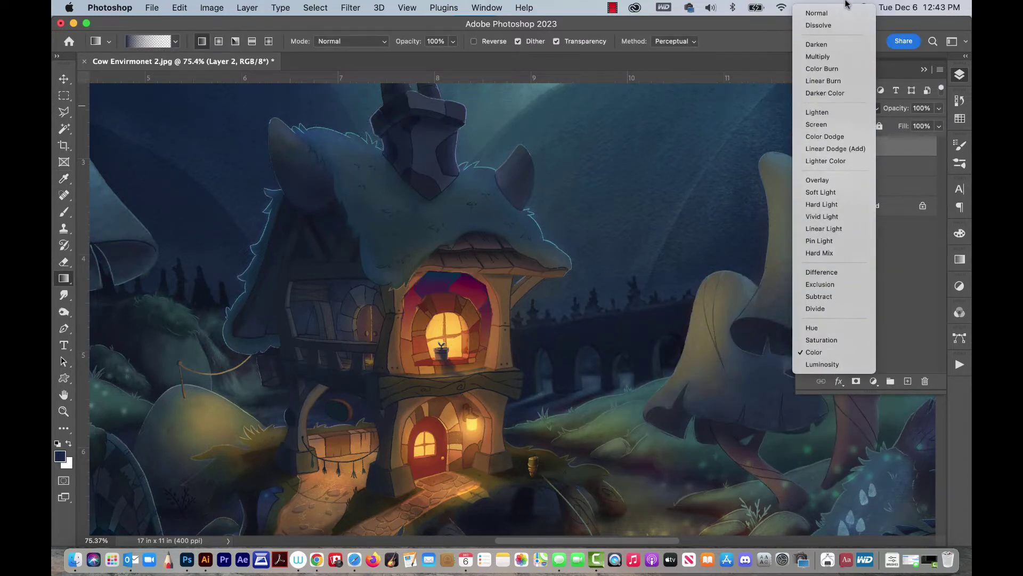
left_click(820, 57)
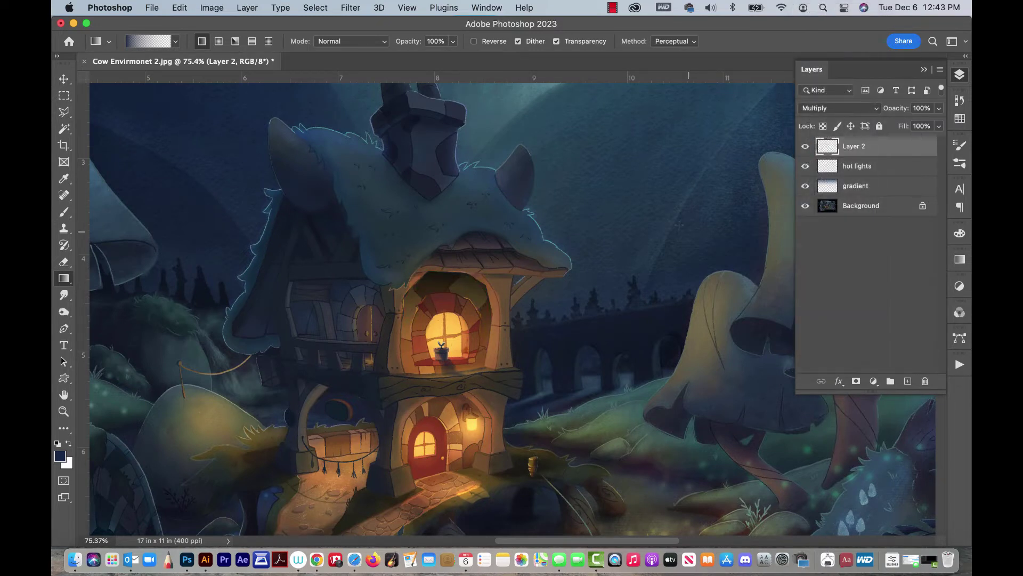
Try shifting the hue of Layer 2's arch gradient with Hue/Saturation
key("super+u")
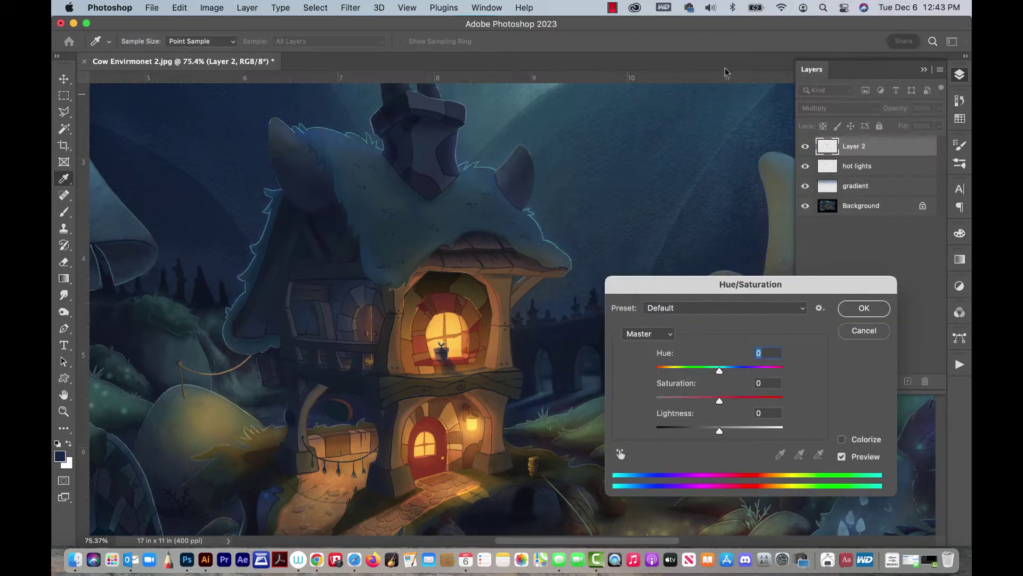
left_click(717, 371)
left_click_drag(715, 371, 687, 369)
left_click(849, 336)
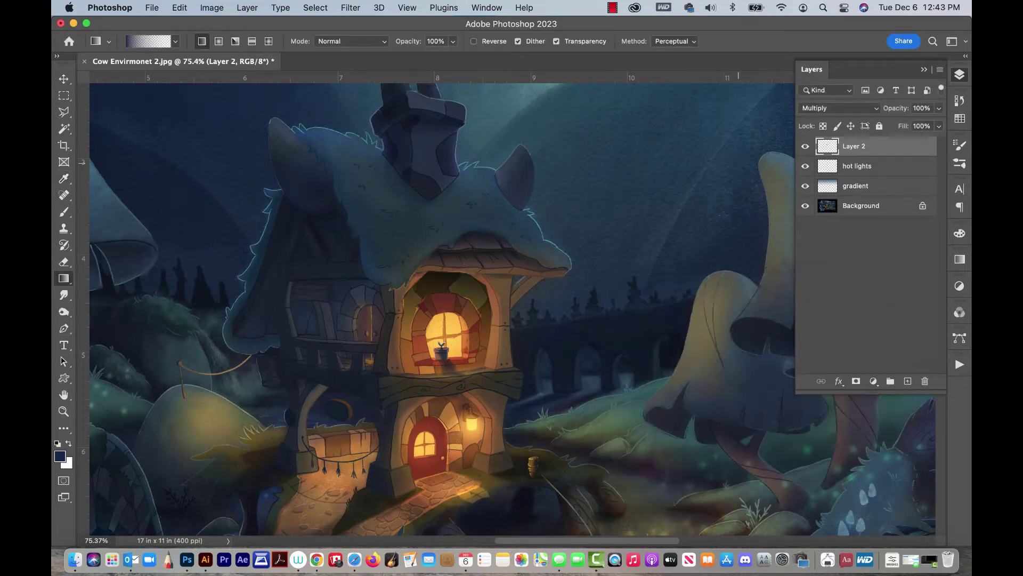
Examine the arch shading in the full illustration, and inspect the cottage's windows, door and roof up close
key("super+minus")
key("super+minus")
key("super+minus")
key("super+minus")
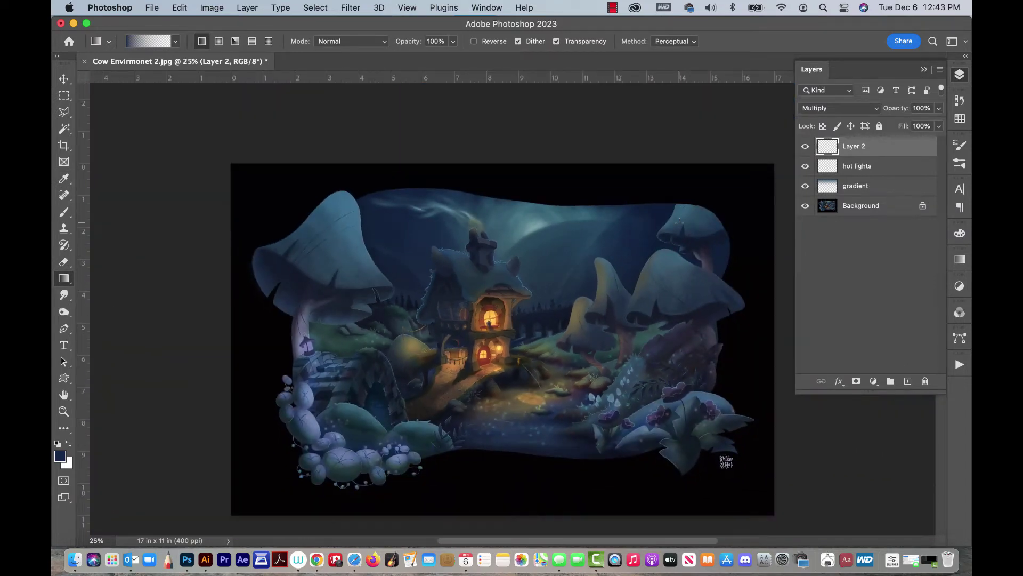
key("super+plus")
key("super+plus")
key("super+plus")
key("super+plus")
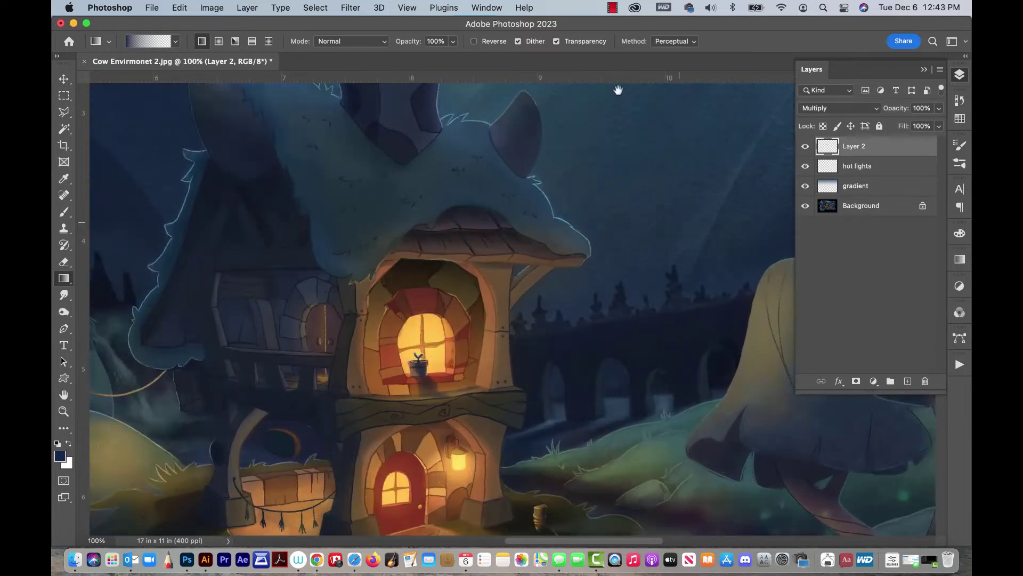
left_click_drag(566, 274, 642, 195)
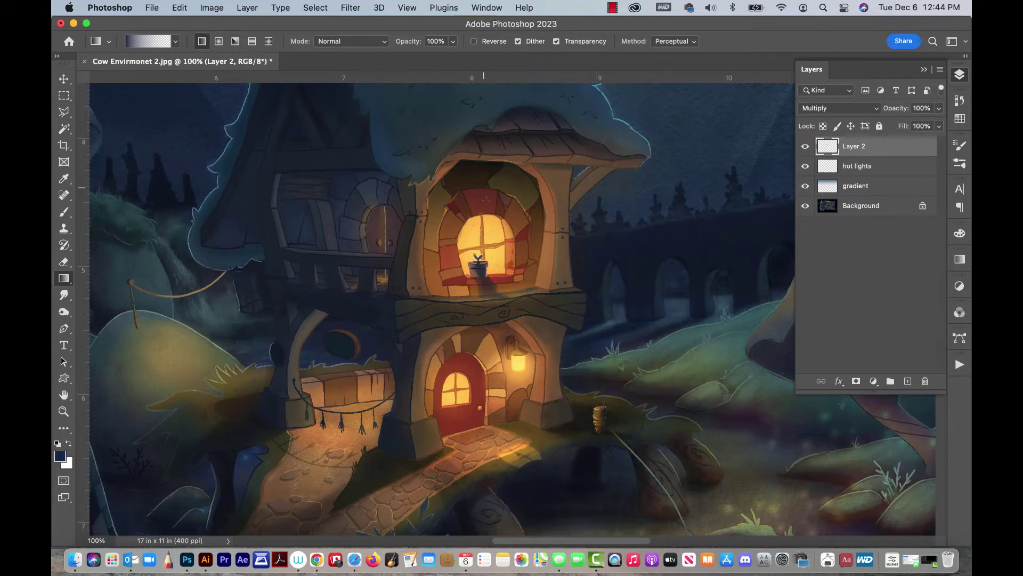
scroll(500, 167, "up", 10)
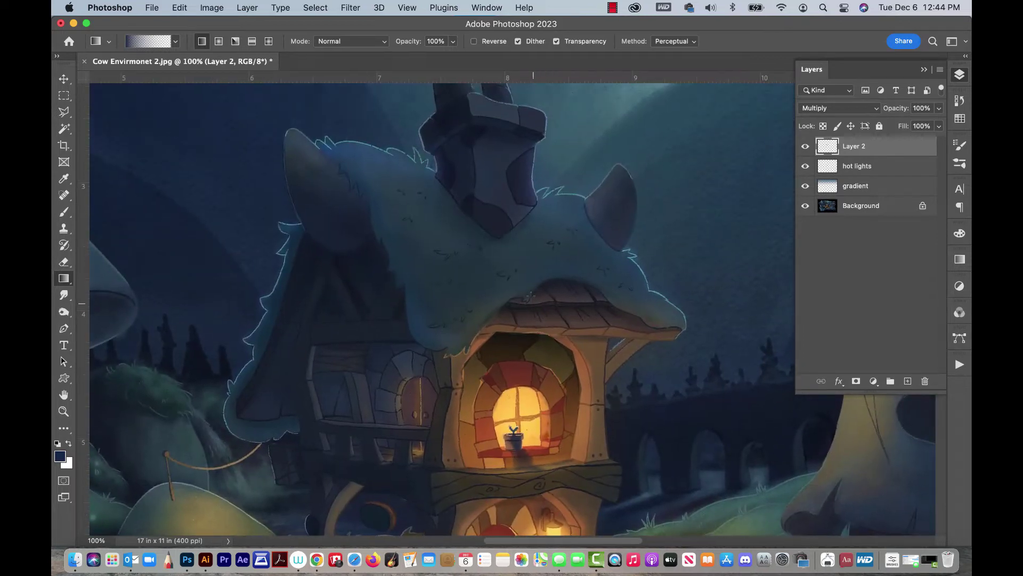
scroll(505, 273, "up", 1)
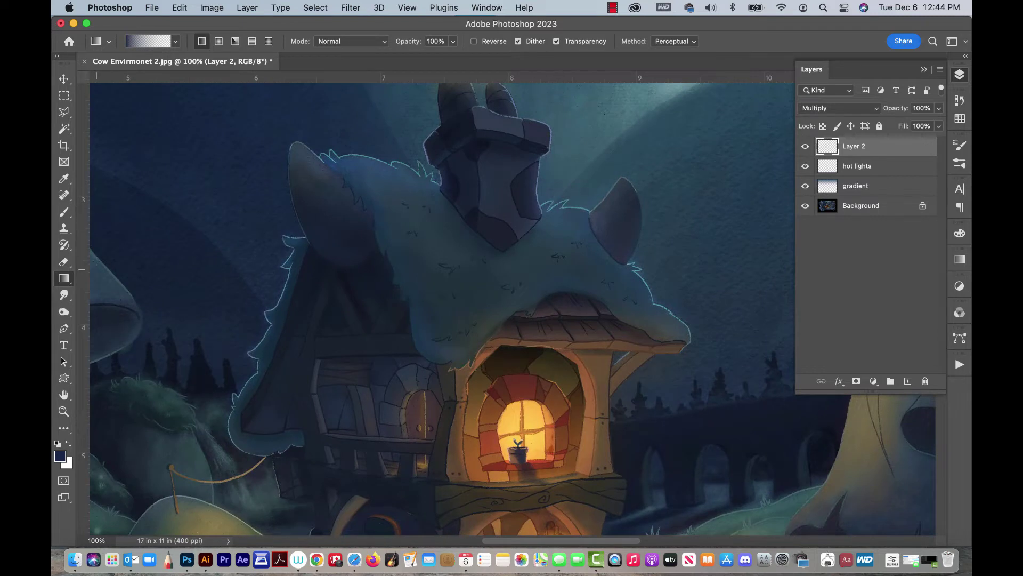
With the Brush tool, sample the blue of the furry roof and lighten the foreground colour to 466589
left_click(64, 212)
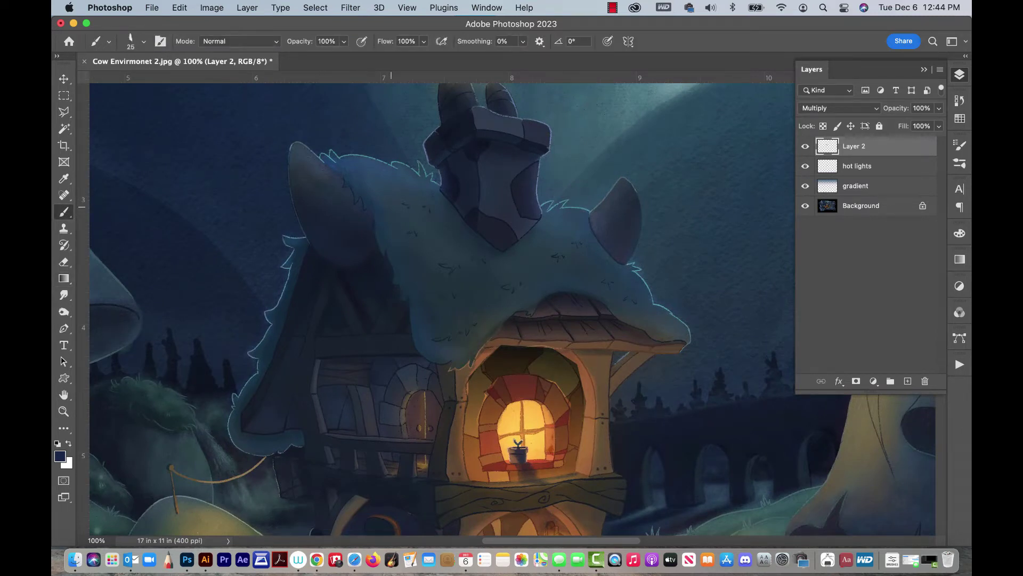
left_click(407, 174, "alt")
left_click(60, 456)
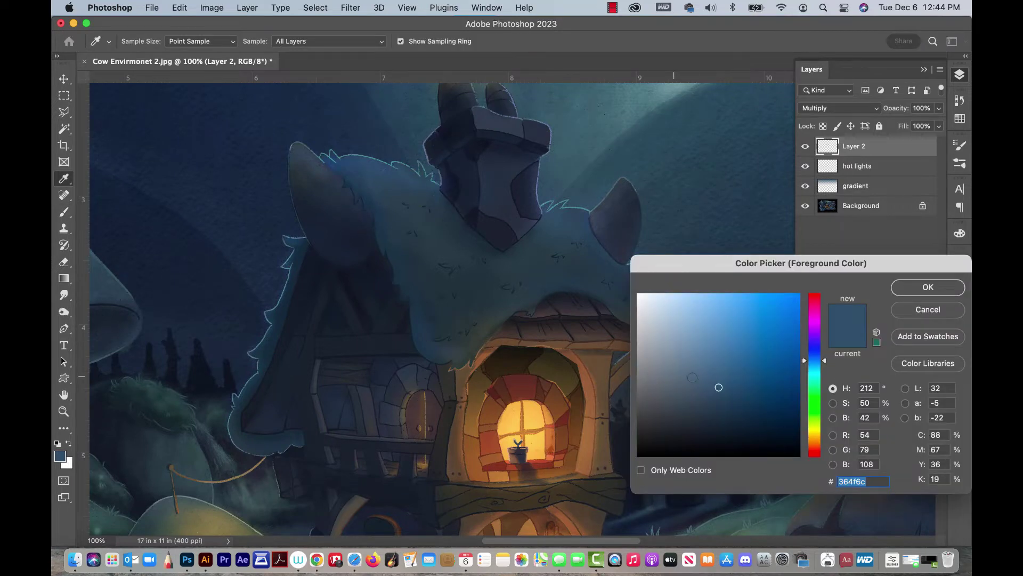
left_click(715, 366)
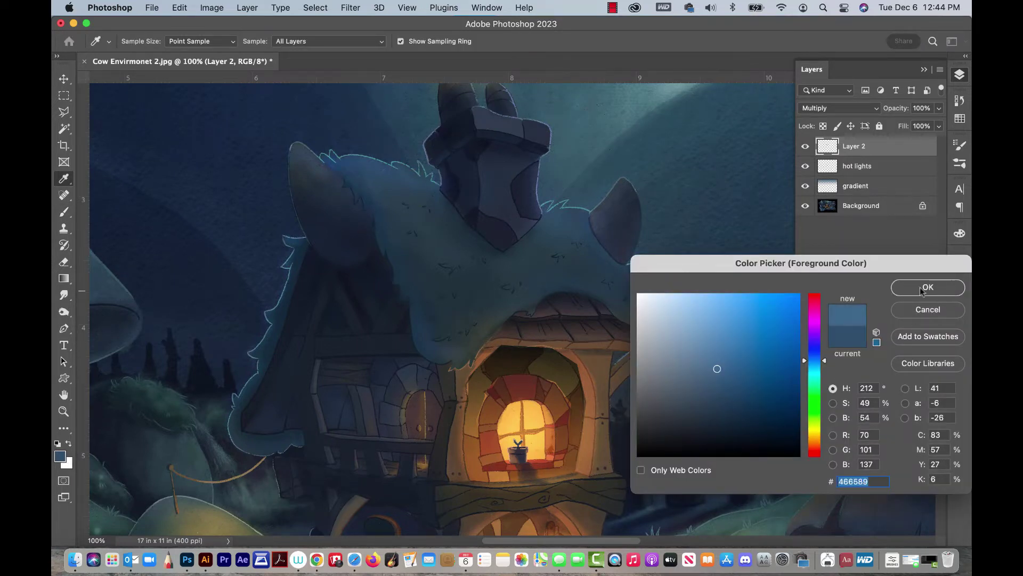
left_click(912, 288)
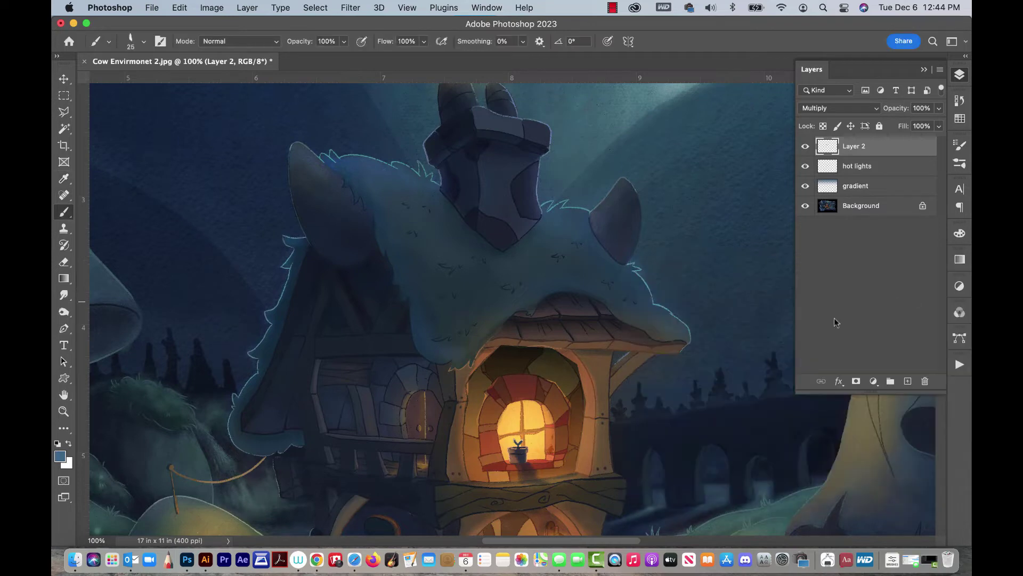
Try a stroke on the furry roof with the 92 px brush 样本画笔 2 2 from the G-Rutkowski brushes
left_click(144, 41)
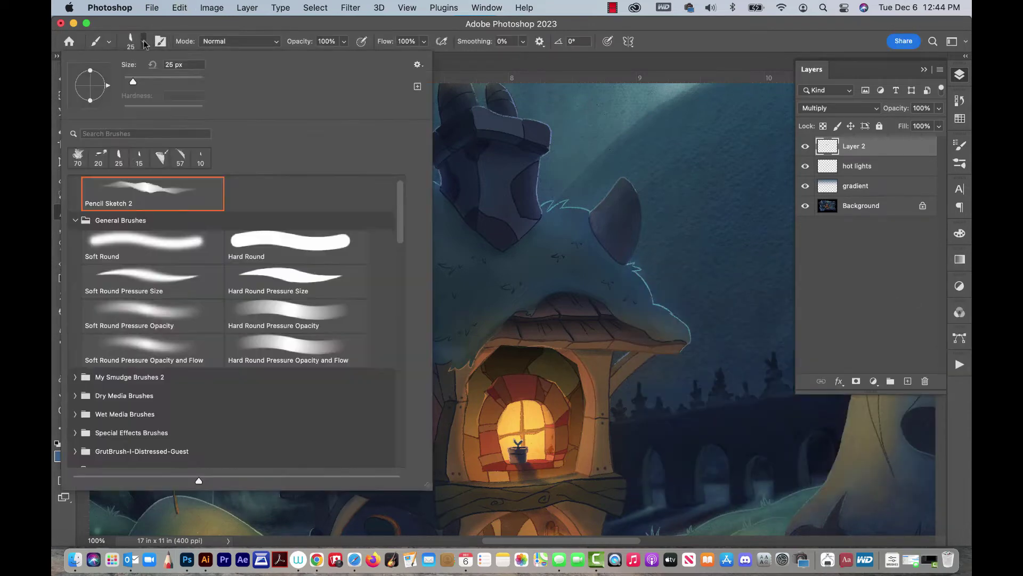
left_click(75, 220)
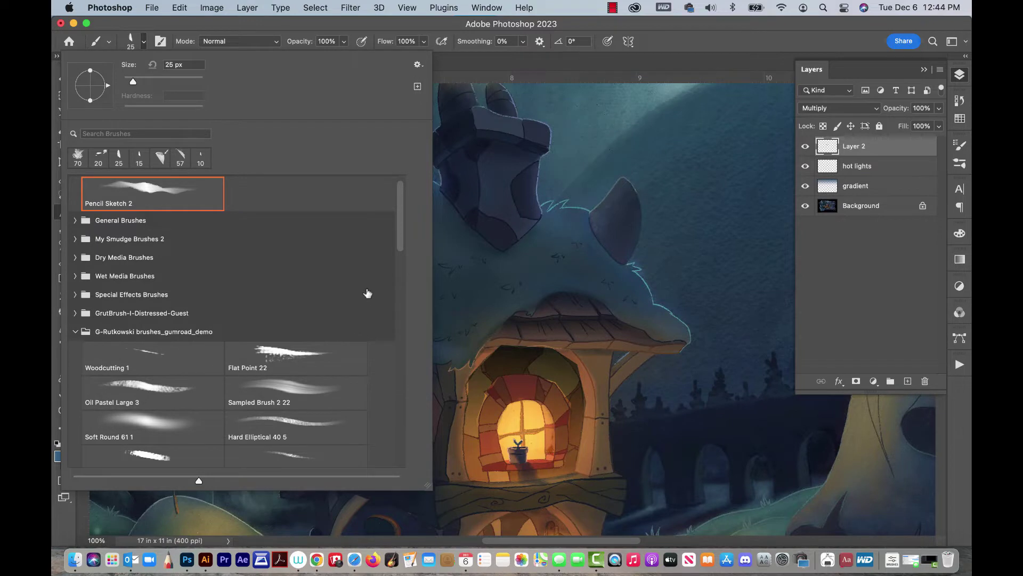
left_click_drag(401, 215, 401, 301)
left_click(138, 263)
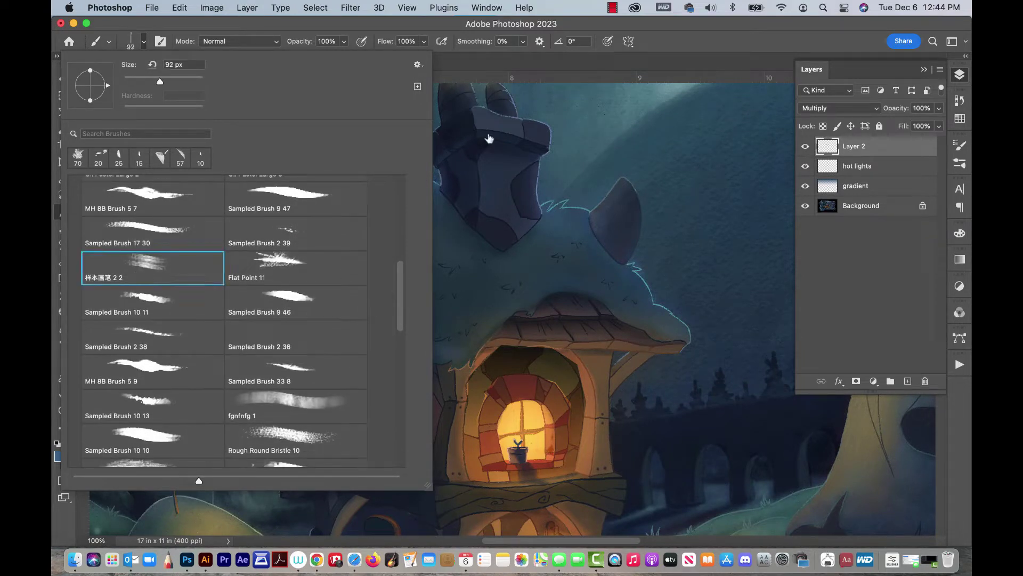
left_click(612, 38)
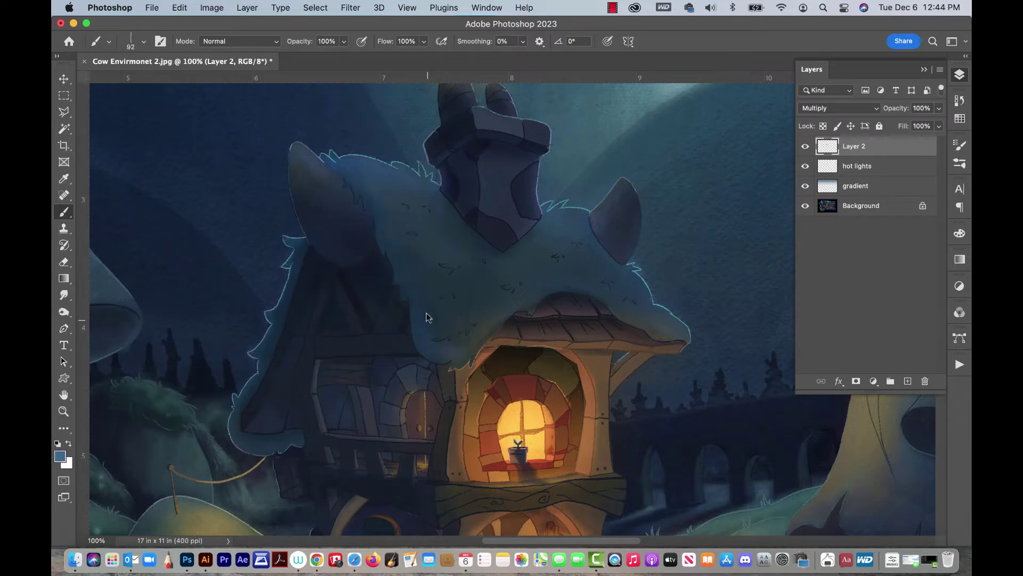
left_click_drag(435, 290, 405, 198)
Try painting roof texture on Layer 2 with Sampled Brush 1 3 at 504 px, and undo the stroke
left_click(141, 41)
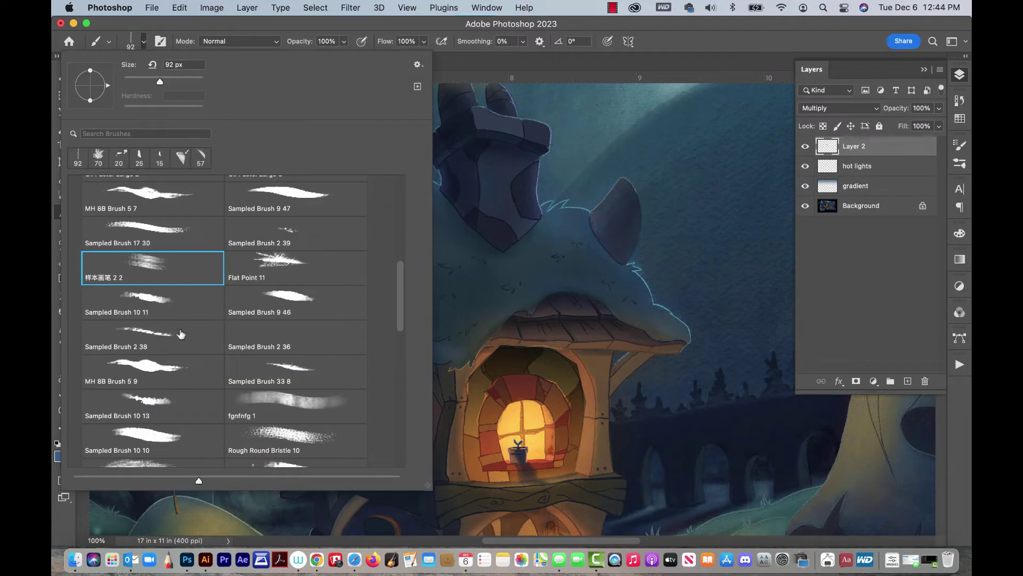
left_click_drag(402, 301, 401, 344)
scroll(402, 345, "down", 1)
left_click(329, 336)
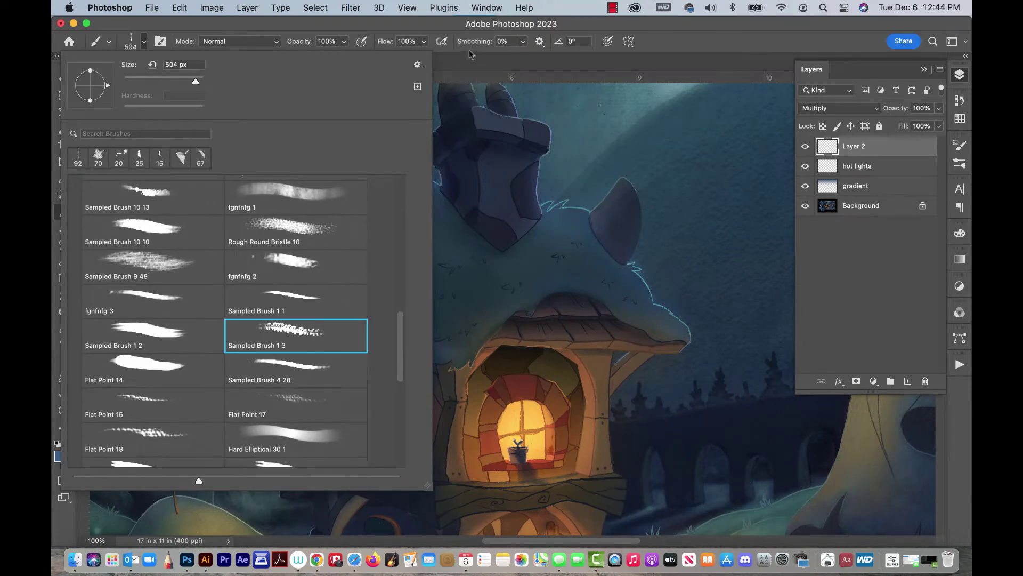
left_click_drag(444, 25, 443, 27)
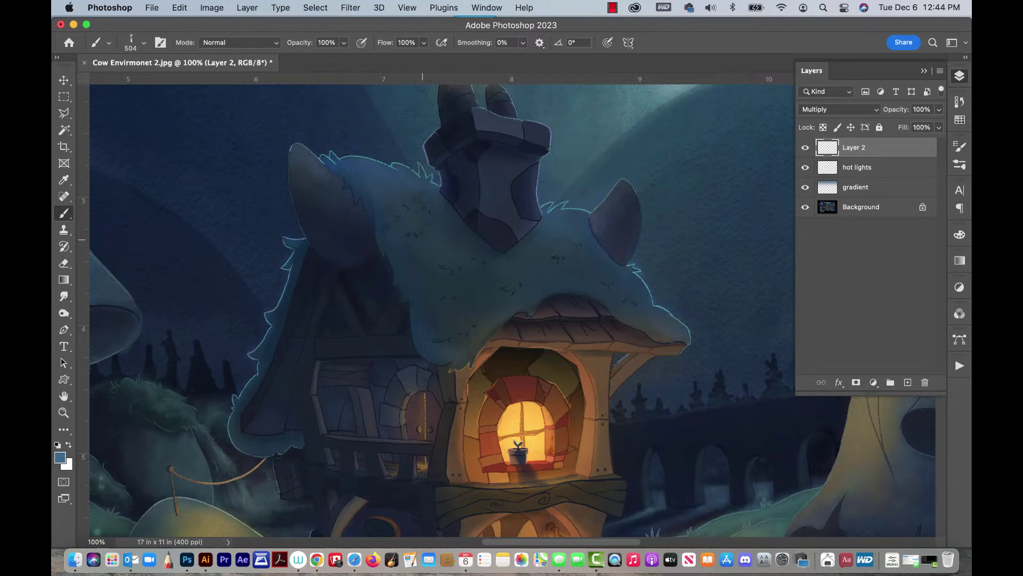
key("ctrl+z")
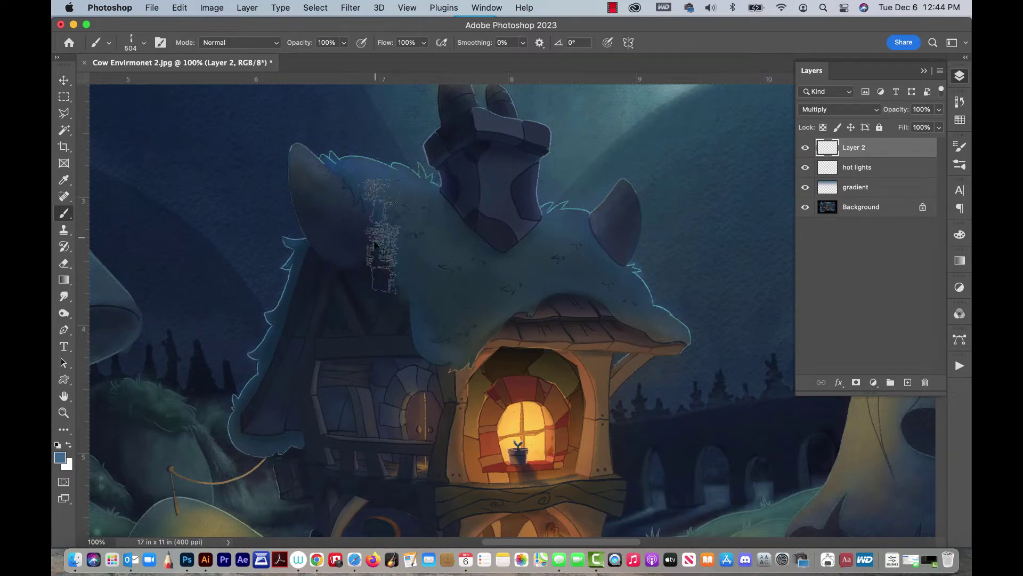
Create a new layer above Layer 2 and name it roof
left_click(908, 382)
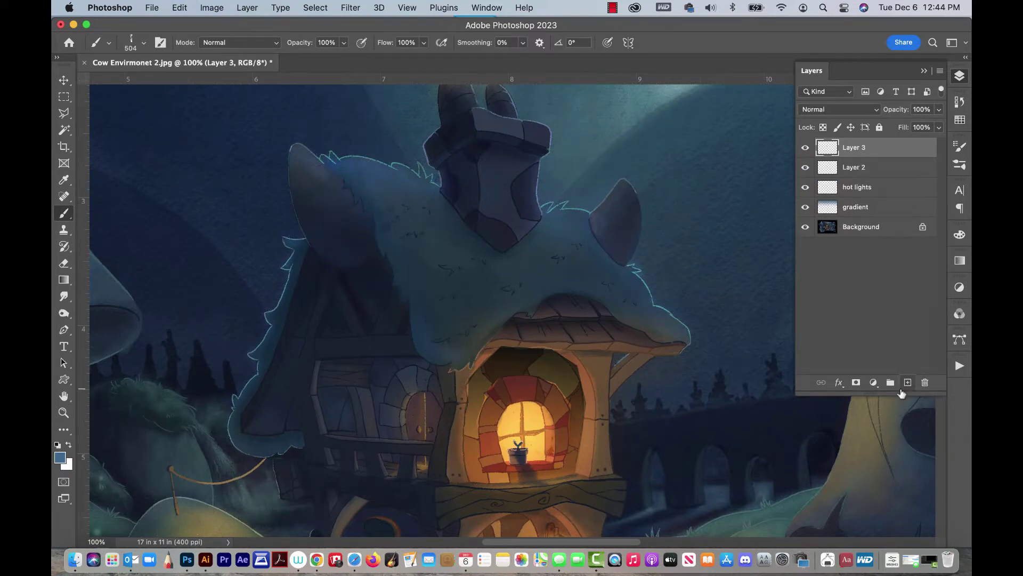
double_click(855, 147)
type("roof")
key("Return")
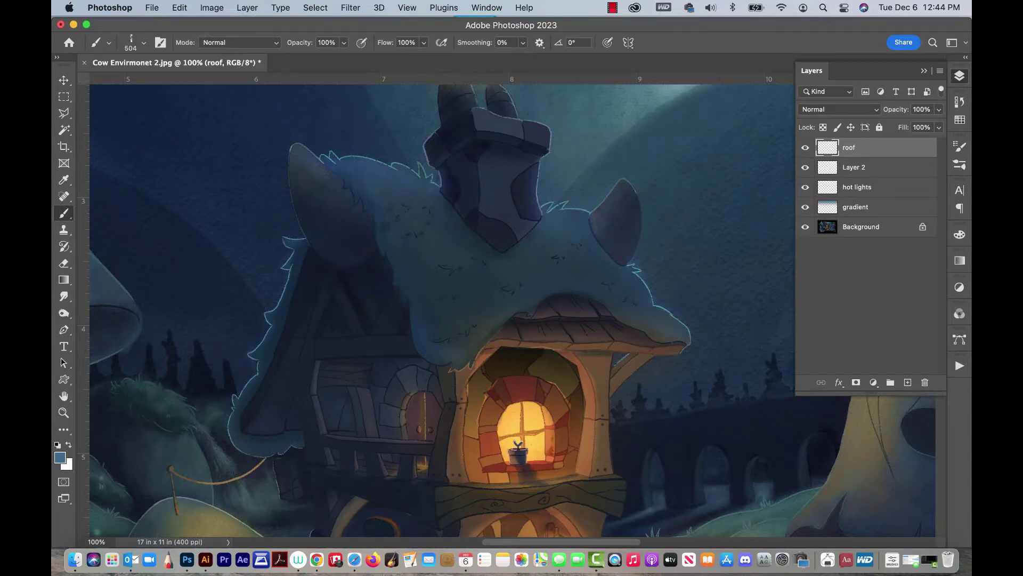
Choose Sampled Brush 5 1 from the Greg_Rutkowski_gumroad_02_brushes set as the painting brush
left_click(143, 43)
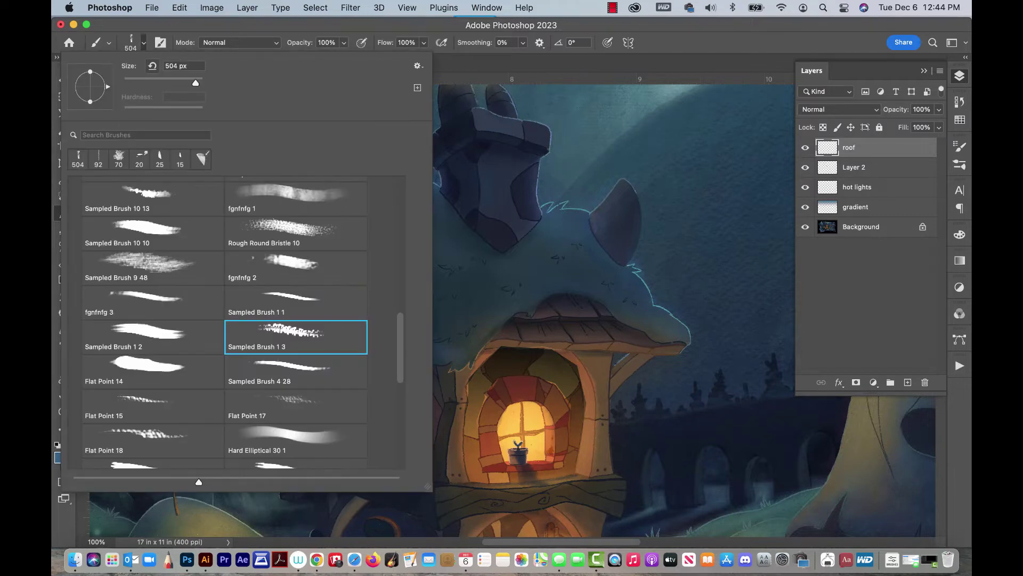
scroll(237, 321, "down", 10)
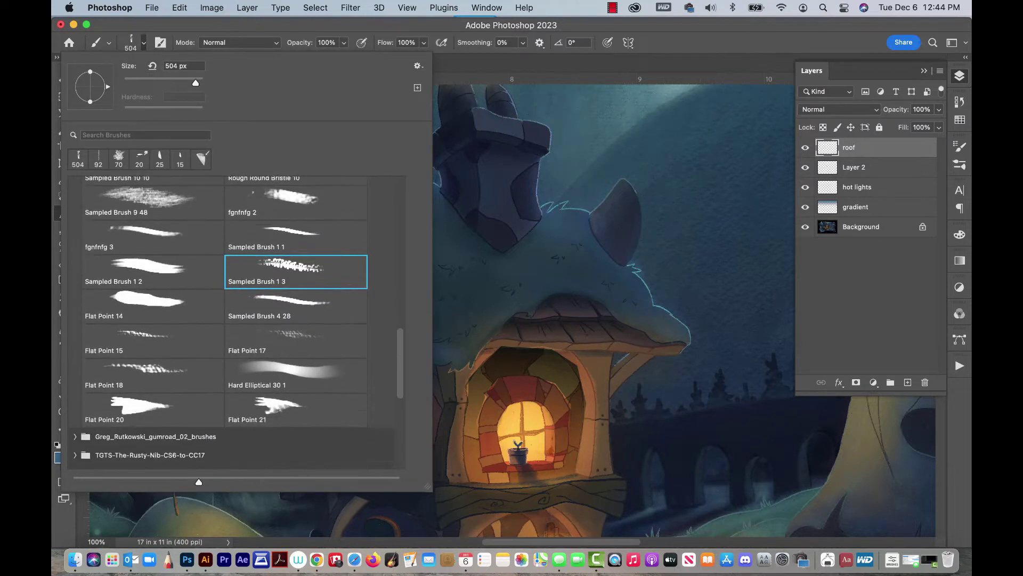
scroll(236, 321, "down", 1)
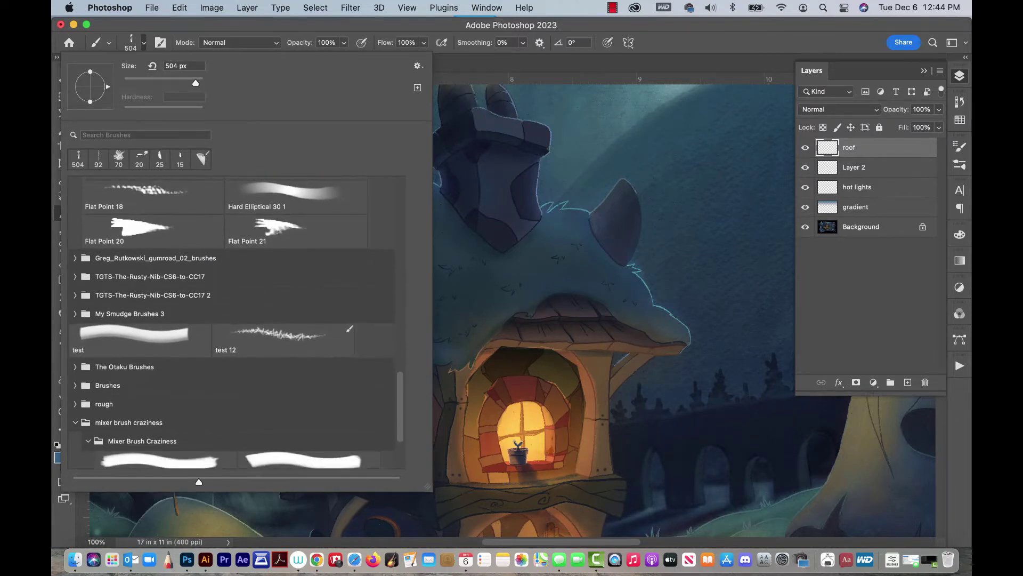
left_click(75, 258)
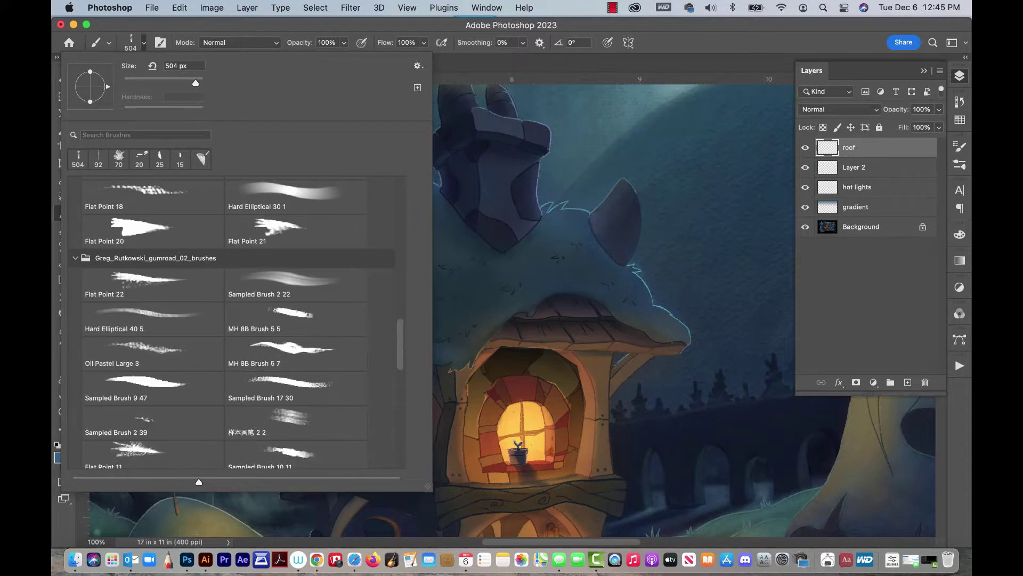
left_click(139, 453)
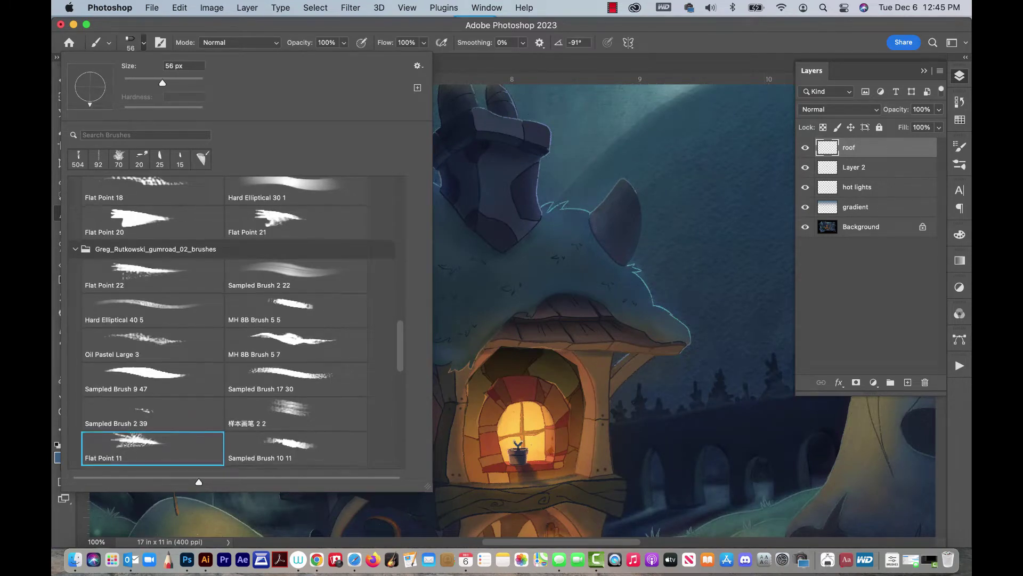
scroll(224, 320, "down", 10)
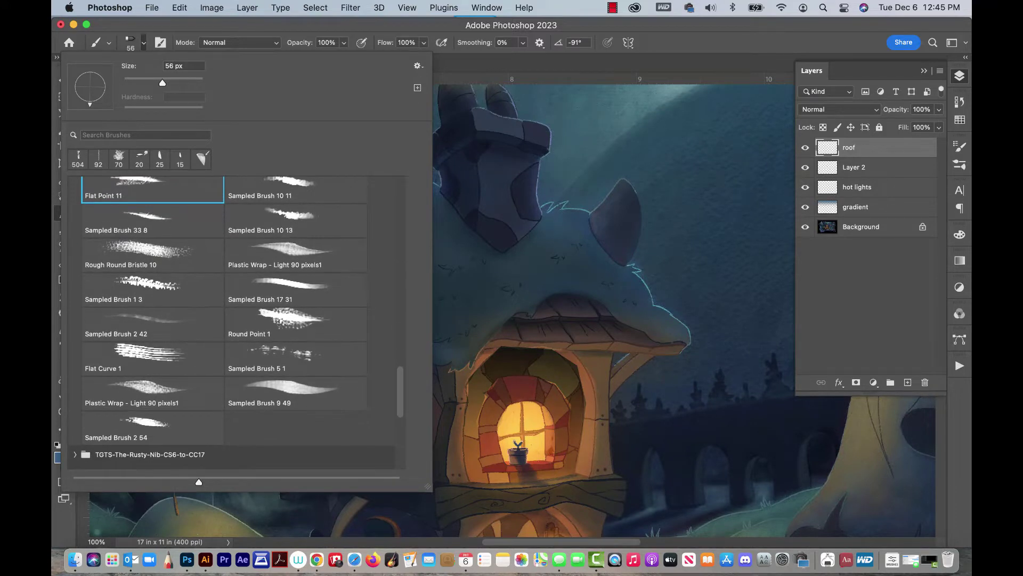
left_click(282, 357)
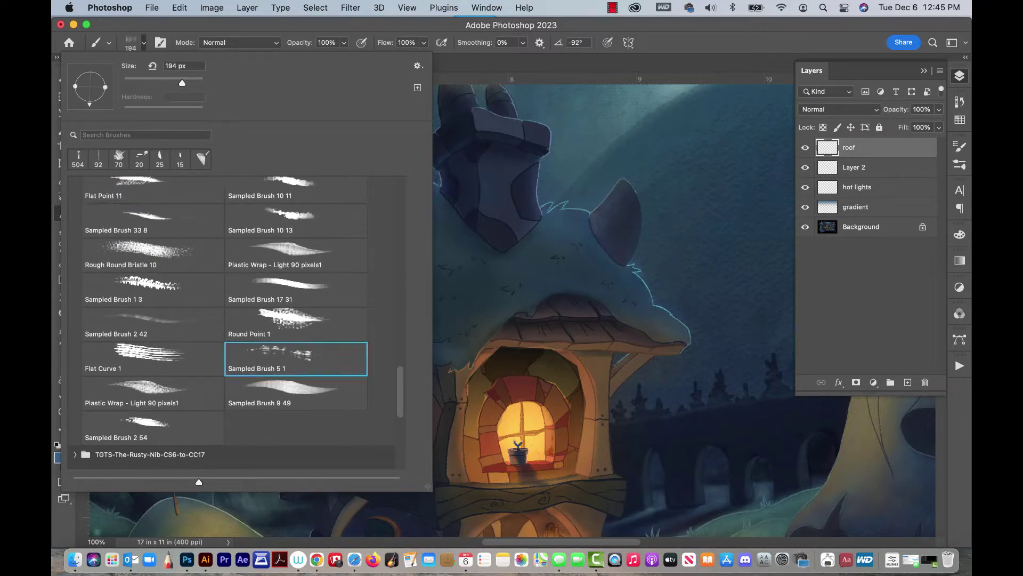
Try a 194 px test stroke on the roof fur beside the chimney, and undo it
left_click(419, 195)
left_click_drag(404, 199, 424, 238)
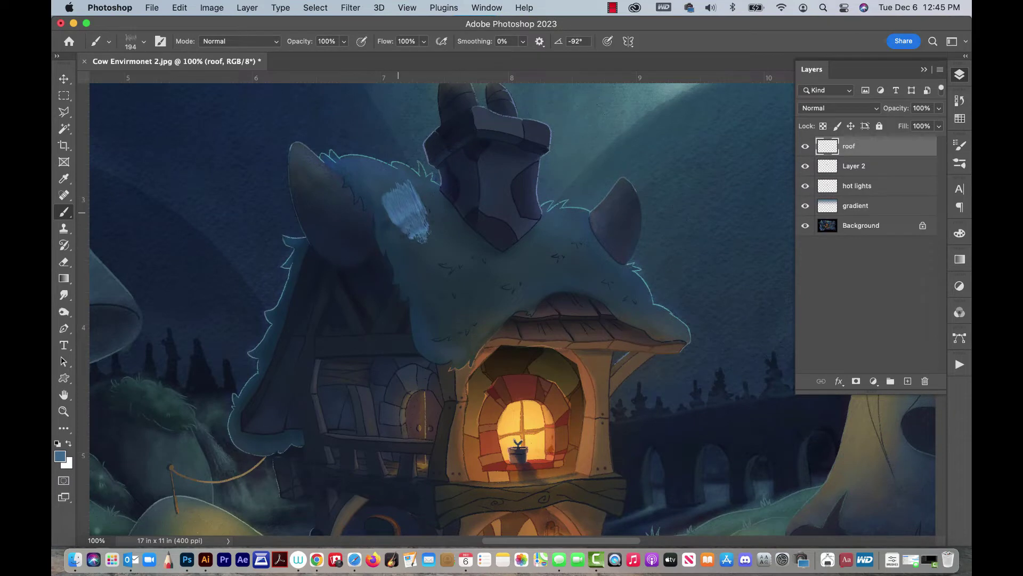
key("super+z")
Reduce the brush size to 60 px
key("bracketleft")
key("bracketleft")
key("bracketleft")
key("bracketleft")
key("bracketleft")
key("bracketleft")
key("bracketleft")
key("bracketleft")
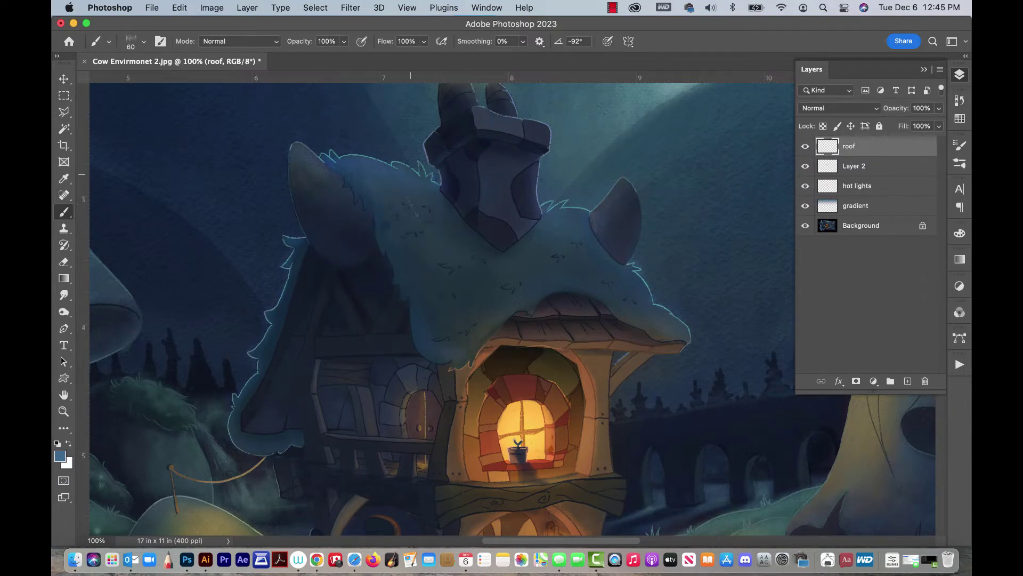
Try short 60 px fur strokes on the roof beside the chimney, and undo the last one
mouse_move(432, 206)
left_mouse_down()
mouse_move(411, 199)
mouse_move(424, 215)
left_mouse_up()
left_click_drag(426, 220, 430, 227)
left_click_drag(404, 185, 428, 223)
key("super+z")
Set the brush tip's spacing to 31%
left_click(960, 163)
left_click(959, 164)
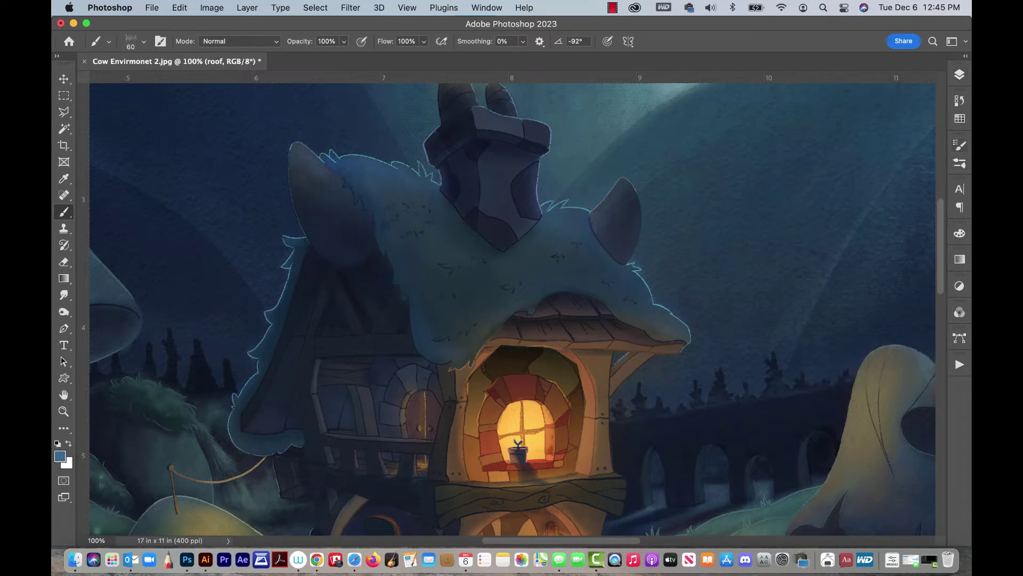
left_click(960, 145)
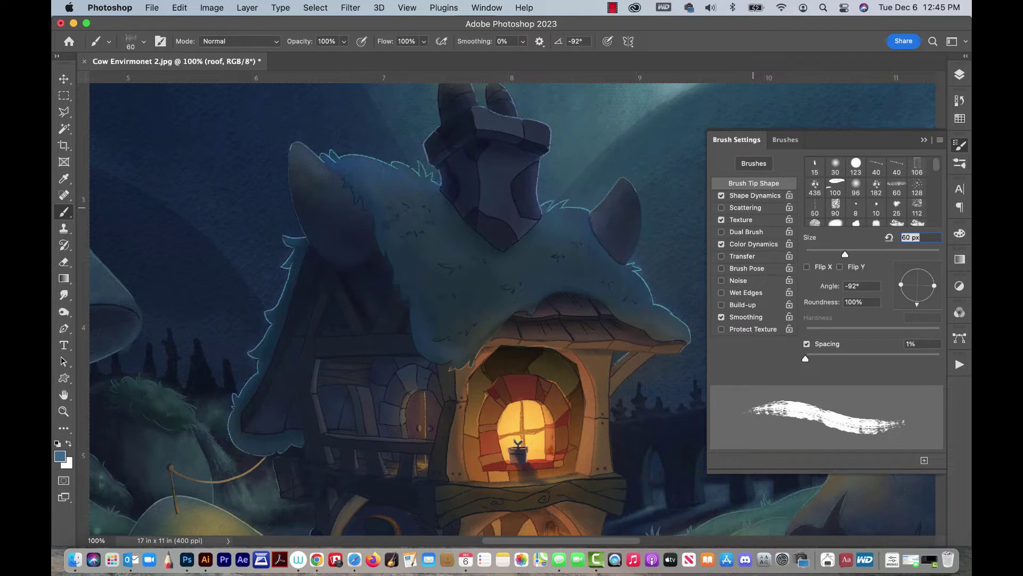
left_click_drag(805, 358, 825, 358)
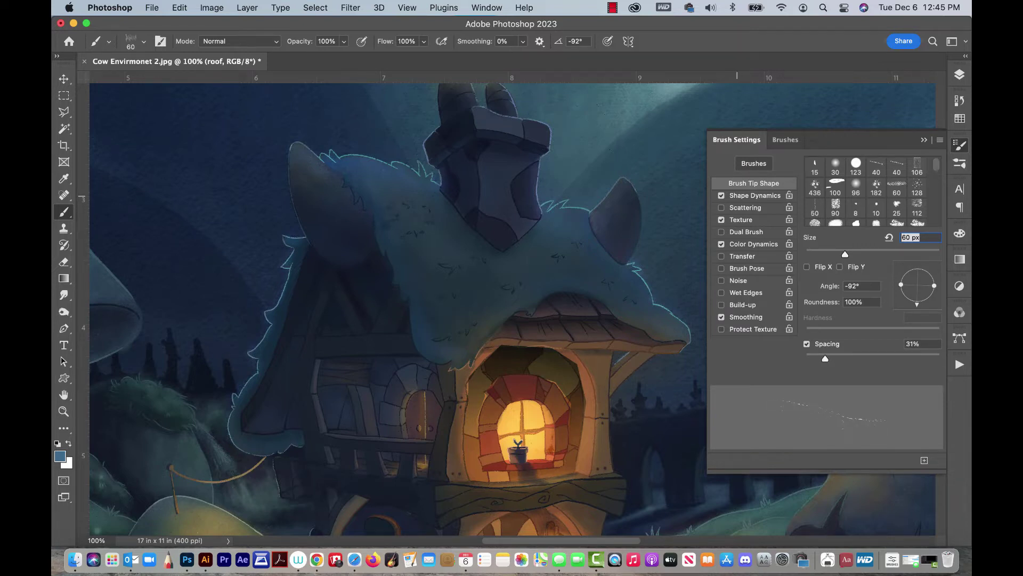
Turn on the brush's Scattering at 190%, adjust its count settings, and turn off Color Dynamics
left_click(745, 208)
left_click_drag(806, 175, 831, 175)
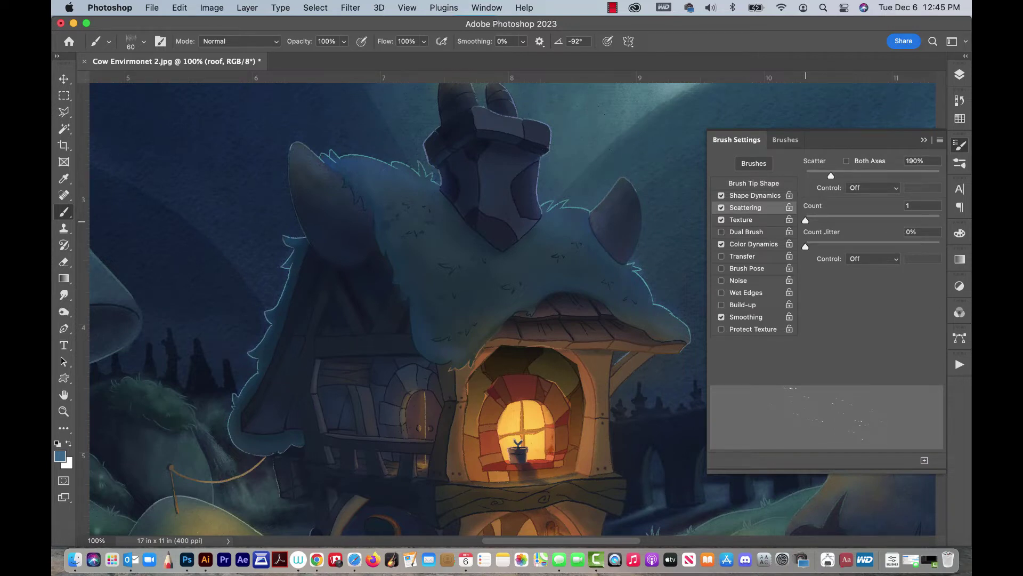
left_click_drag(805, 220, 873, 246)
left_click(721, 243)
left_click(663, 182)
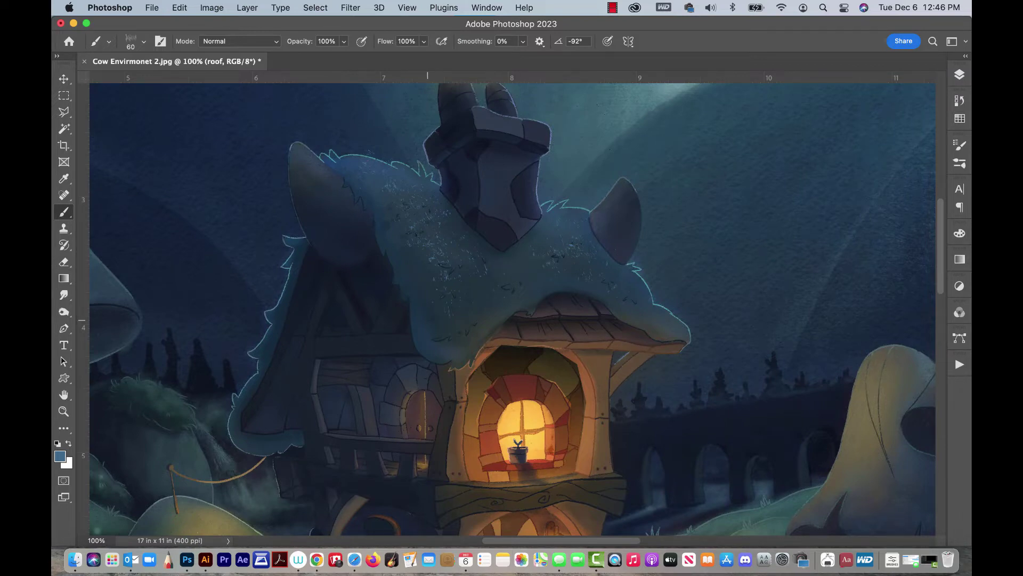
Paint scattered blue fur texture across the cottage roof on the roof layer, undoing a stray stroke
key("super+minus")
key("super+minus")
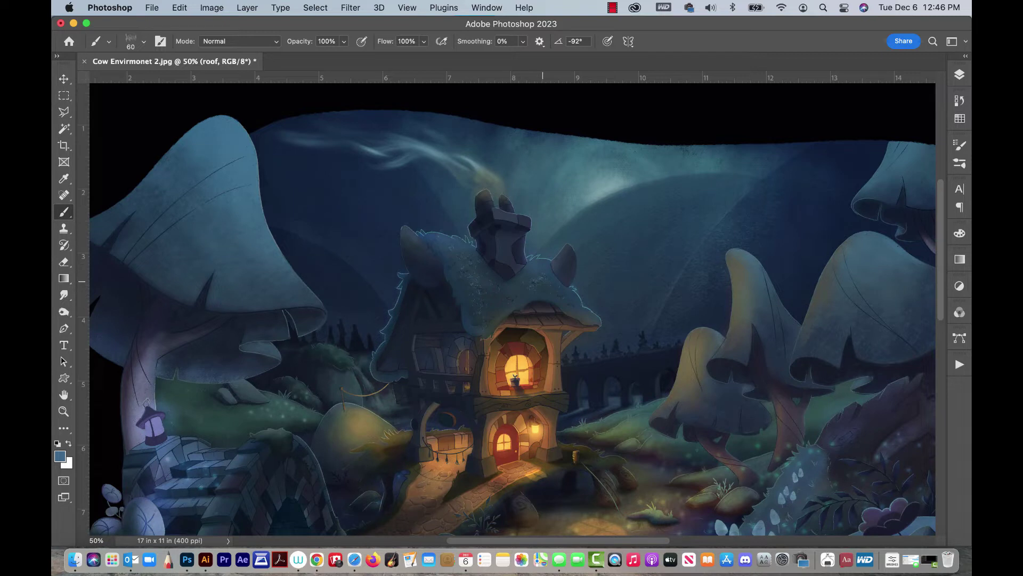
left_click(524, 285)
key("super+z")
left_click(959, 75)
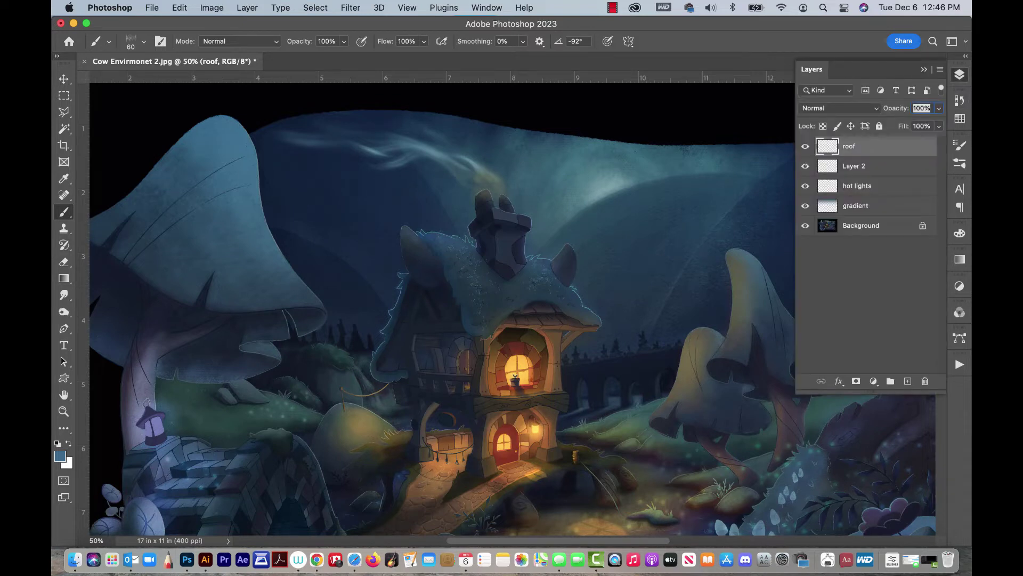
left_click(533, 220)
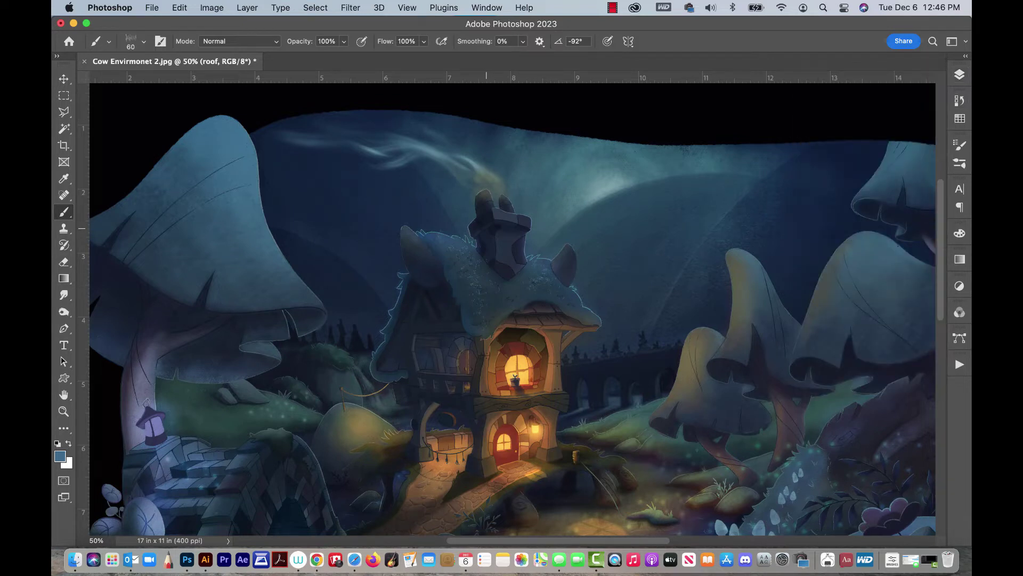
key("bracketright")
key("bracketleft")
Switch to the Eraser and give it the Soft Round tip from the General Brushes group
key("e")
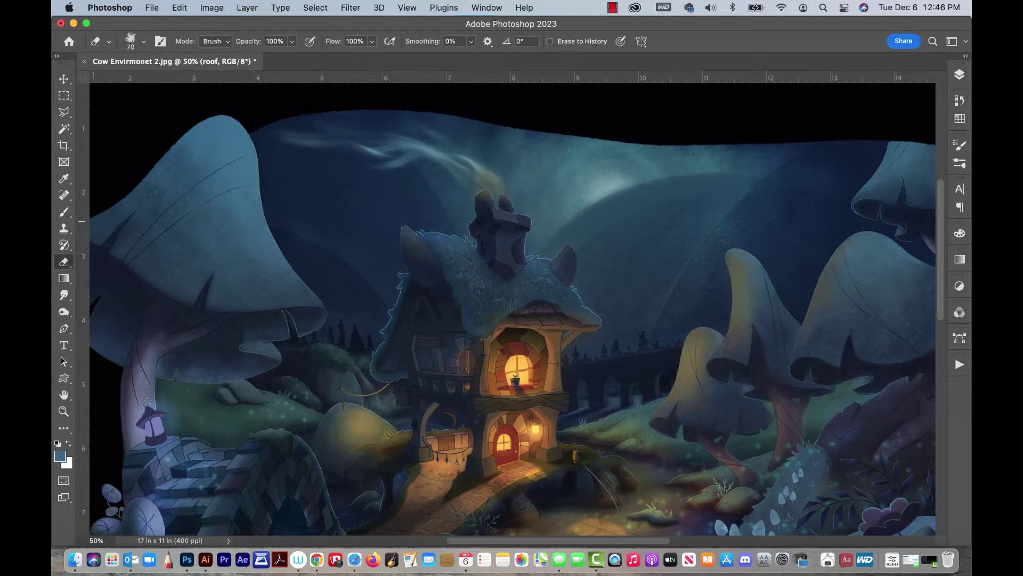
left_click(292, 41)
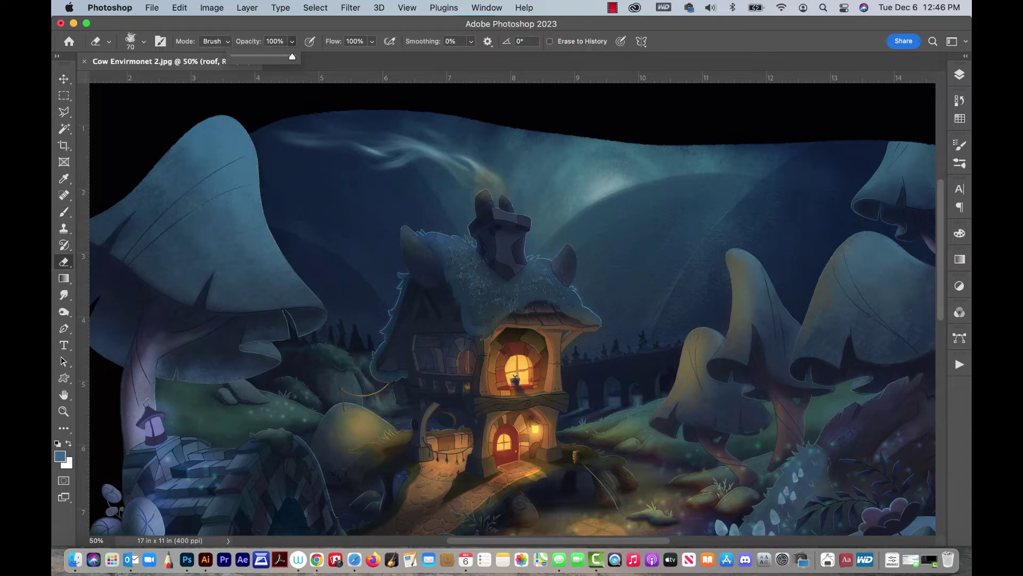
key("Return")
left_click(143, 41)
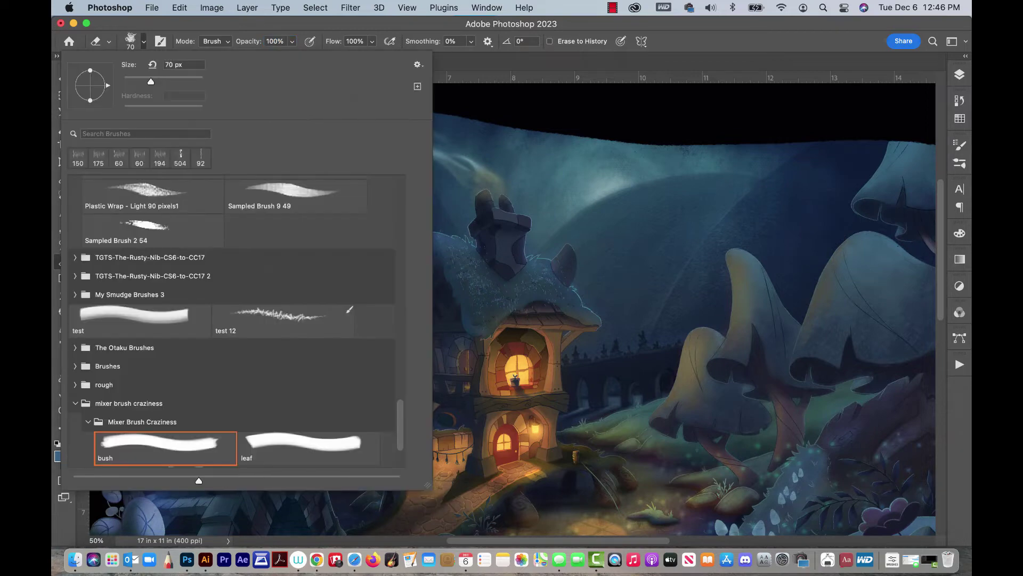
scroll(234, 320, "up", 15)
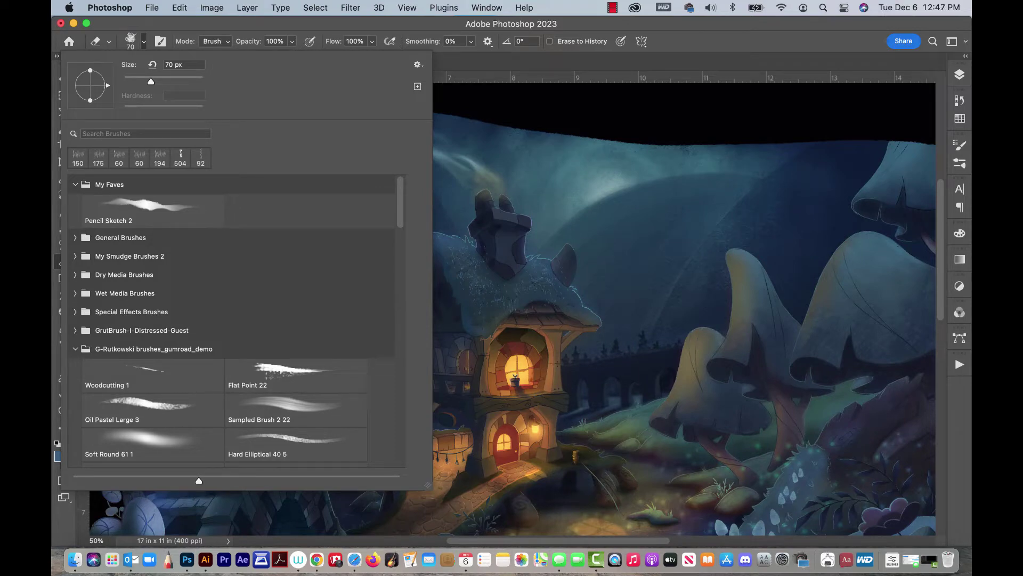
scroll(237, 318, "down", 1)
scroll(237, 320, "down", 15)
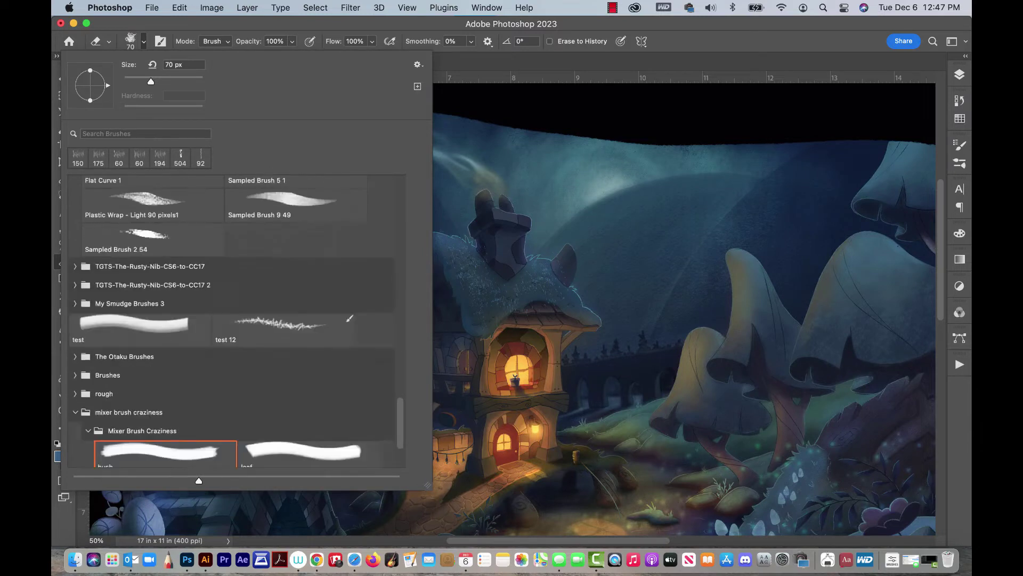
scroll(236, 320, "up", 16)
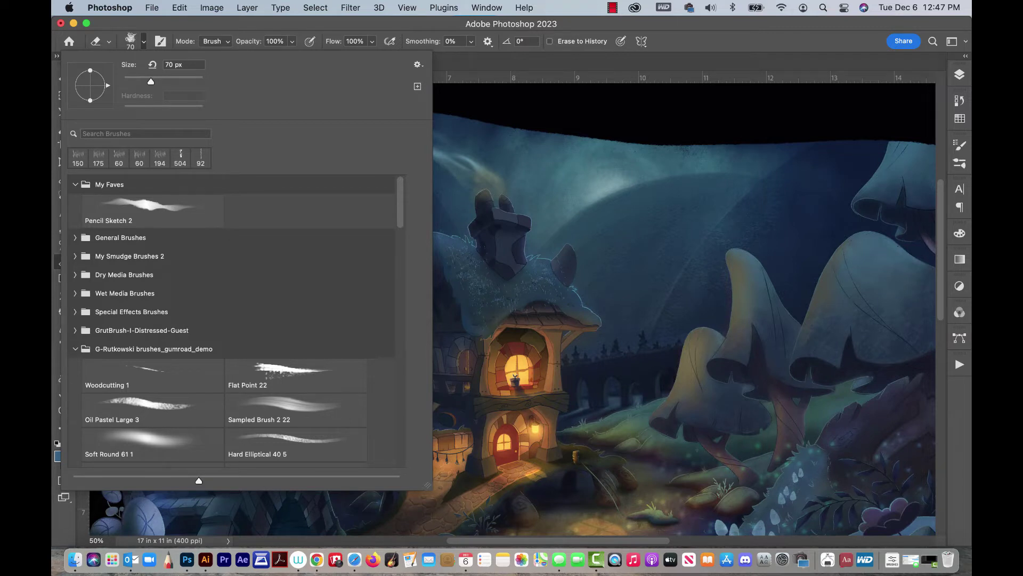
left_click(120, 237)
left_click(75, 237)
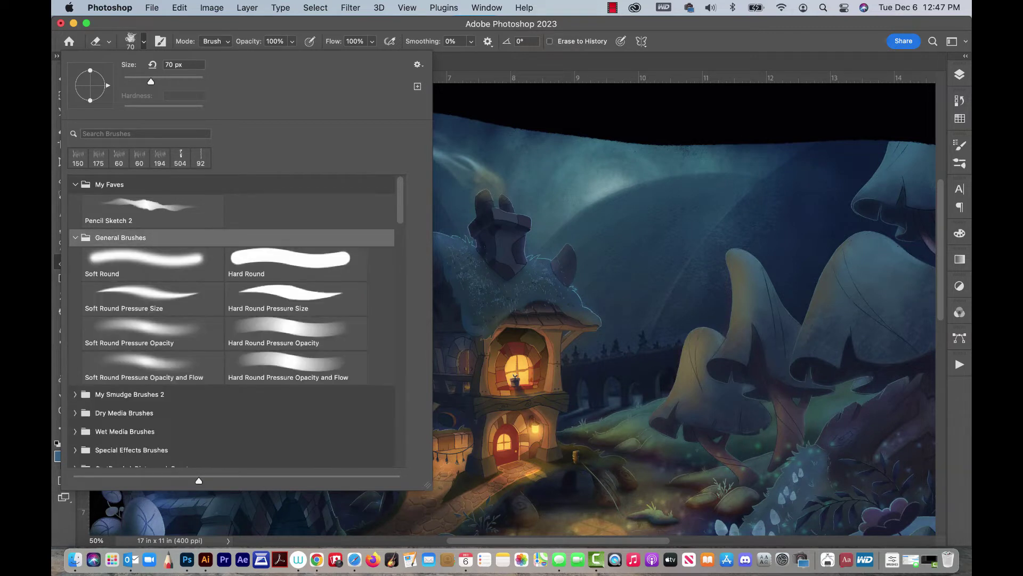
left_click(144, 261)
key("Return")
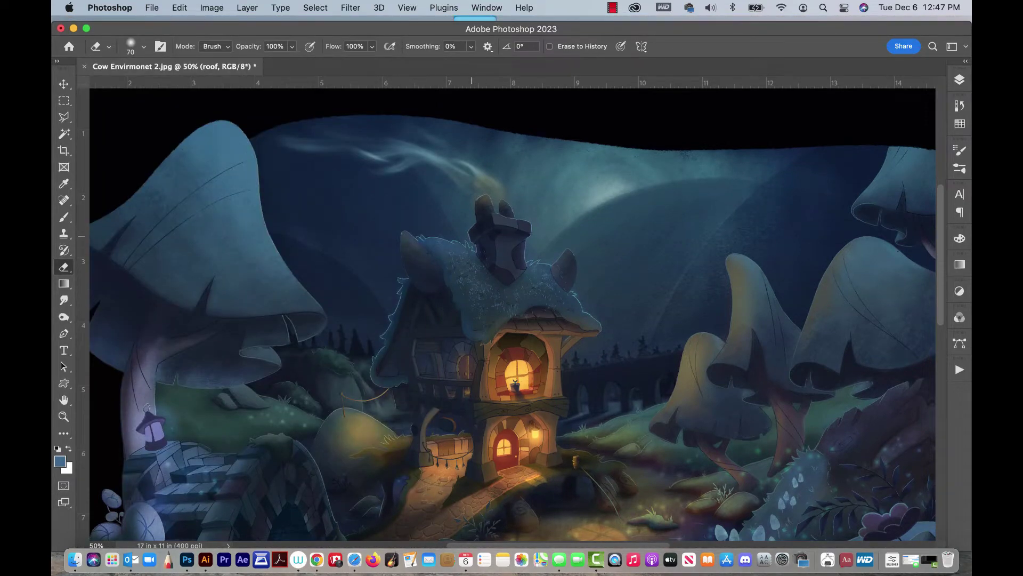
Enlarge the eraser to 250 px, lower its opacity to 46%, and soften the fur texture on the roof
key("bracketright")
key("bracketright")
key("bracketright")
left_click(292, 47)
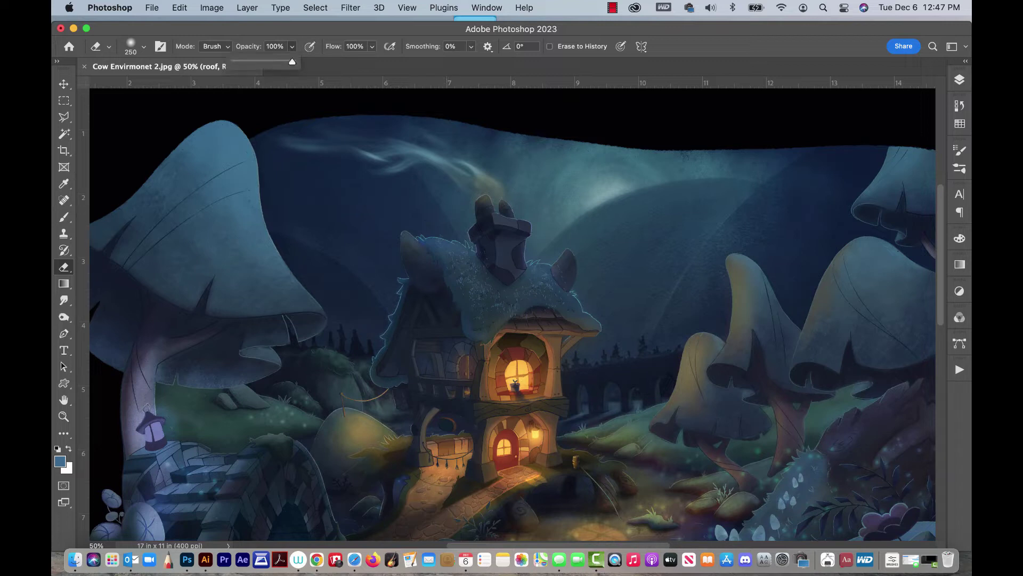
left_click_drag(296, 61, 260, 61)
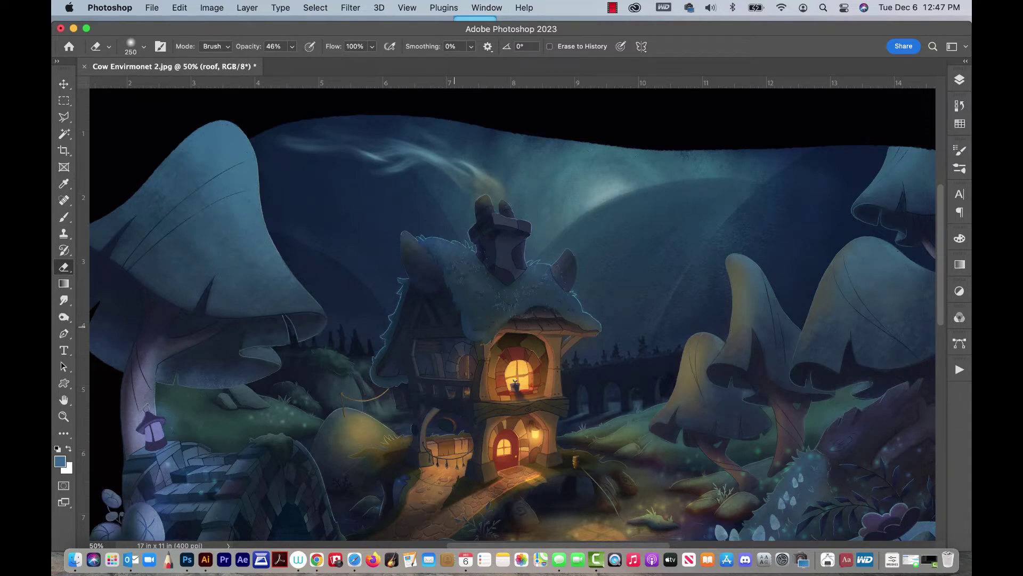
Return to the Brush tool and look through its brush presets without choosing another one
key("b")
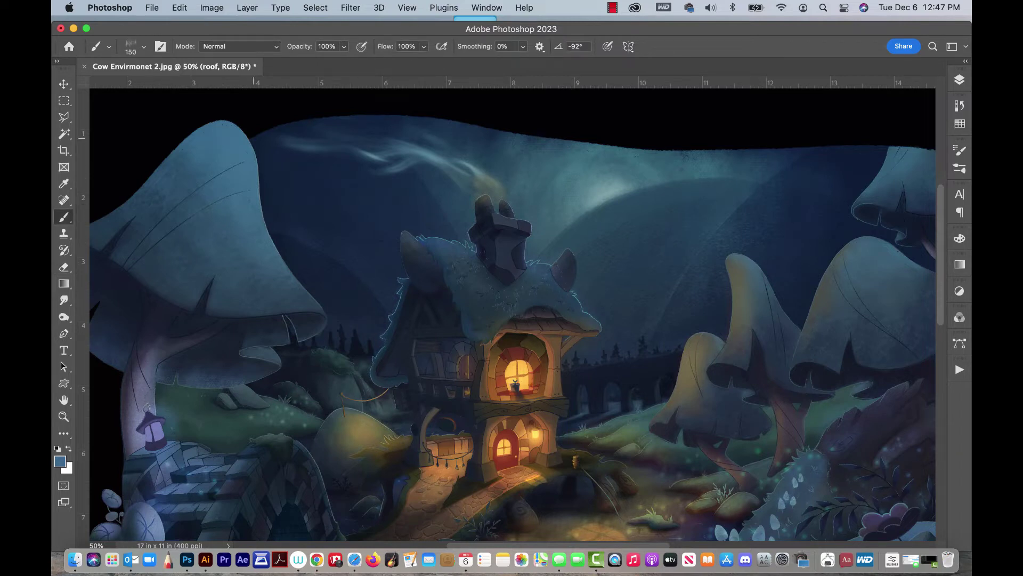
left_click(143, 47)
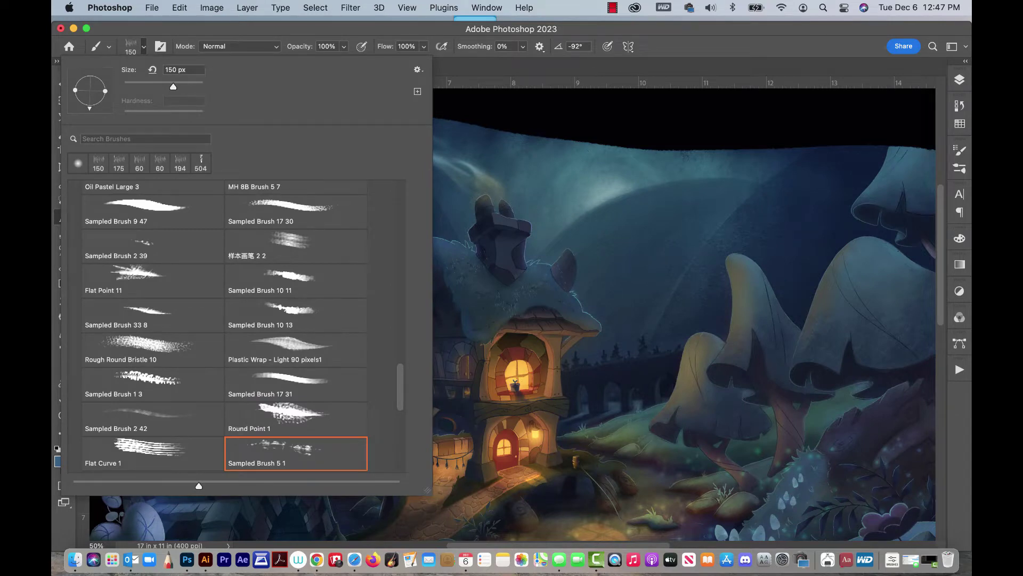
scroll(235, 327, "down", 7)
scroll(235, 327, "up", 4)
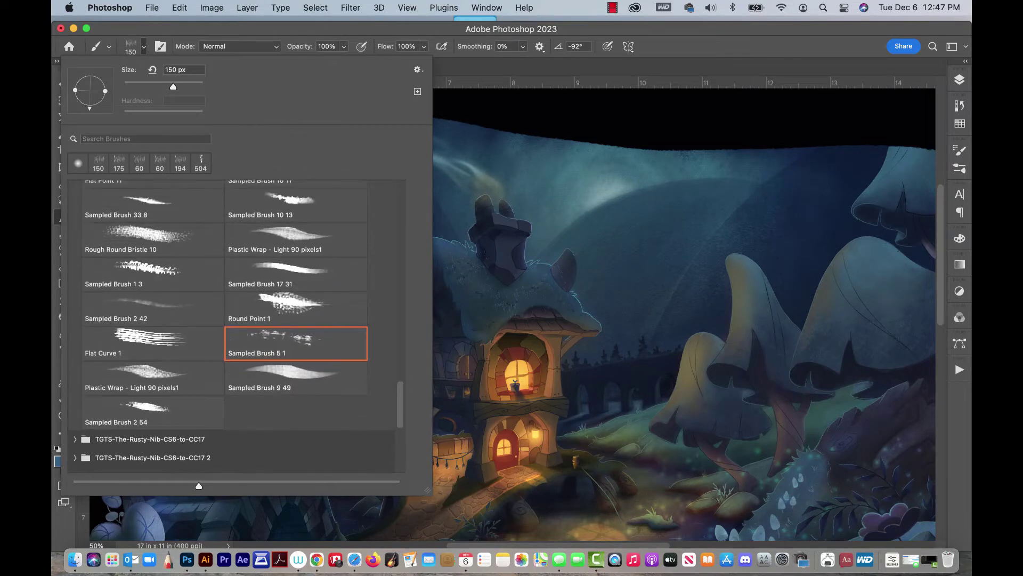
scroll(235, 325, "up", 15)
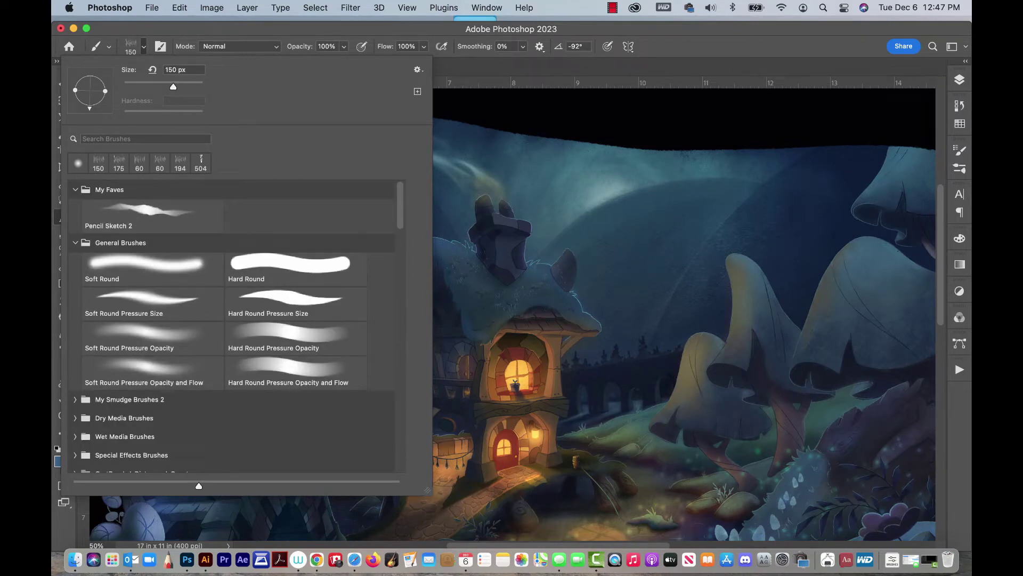
key("Escape")
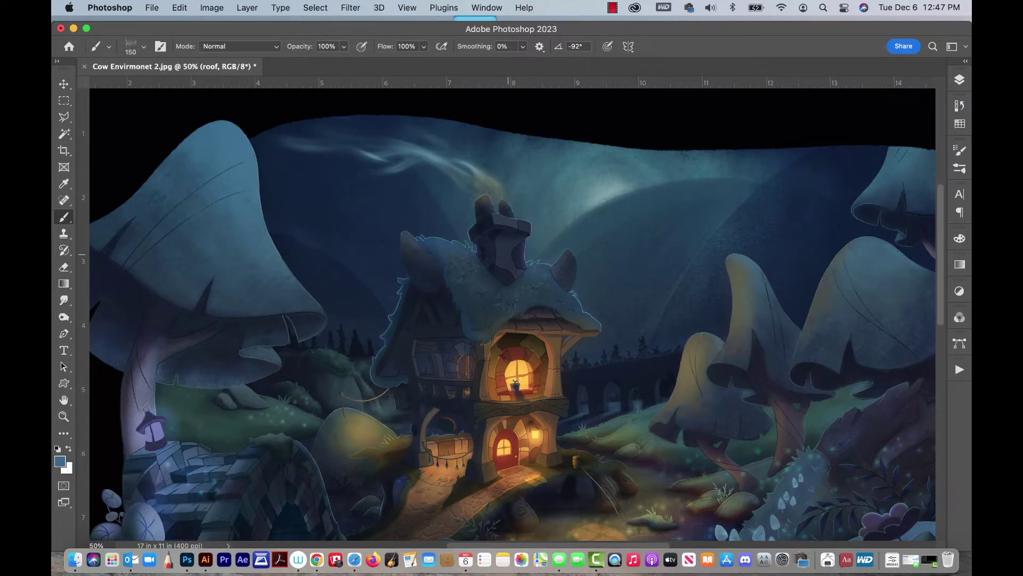
Paint 80 px textured strokes on the chimney in a brown sampled from the cottage's woodwork, undoing the last stroke
left_click(506, 229, "alt")
left_click(960, 124)
left_click(960, 123)
left_click(558, 343, "alt")
key("bracketleft")
key("bracketleft")
key("bracketleft")
left_click_drag(514, 248, 513, 261)
key("super+z")
Undo a further brown stroke on the chimney and soften the brown texture there with the 46% opacity eraser
left_click(64, 300)
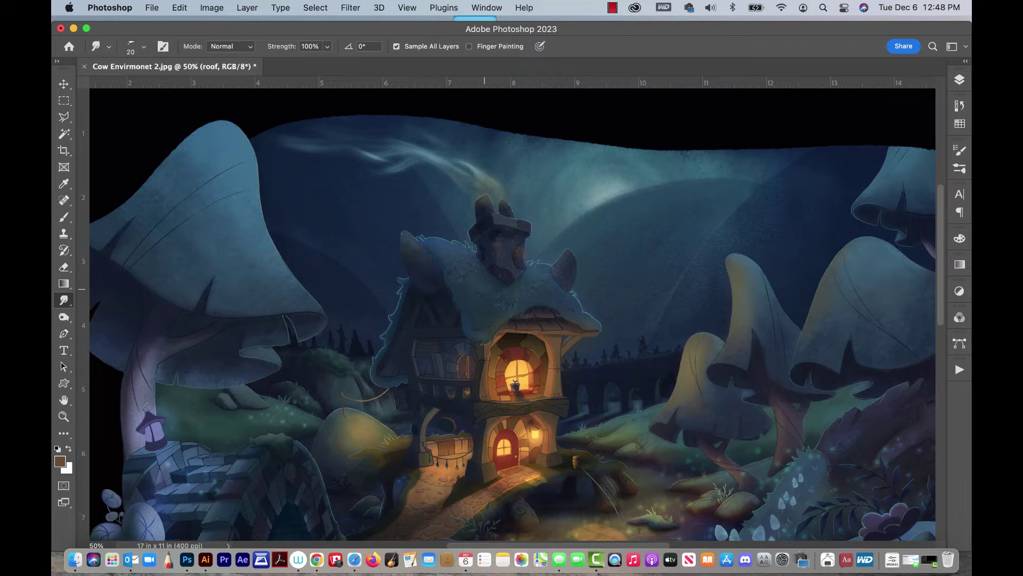
key("b")
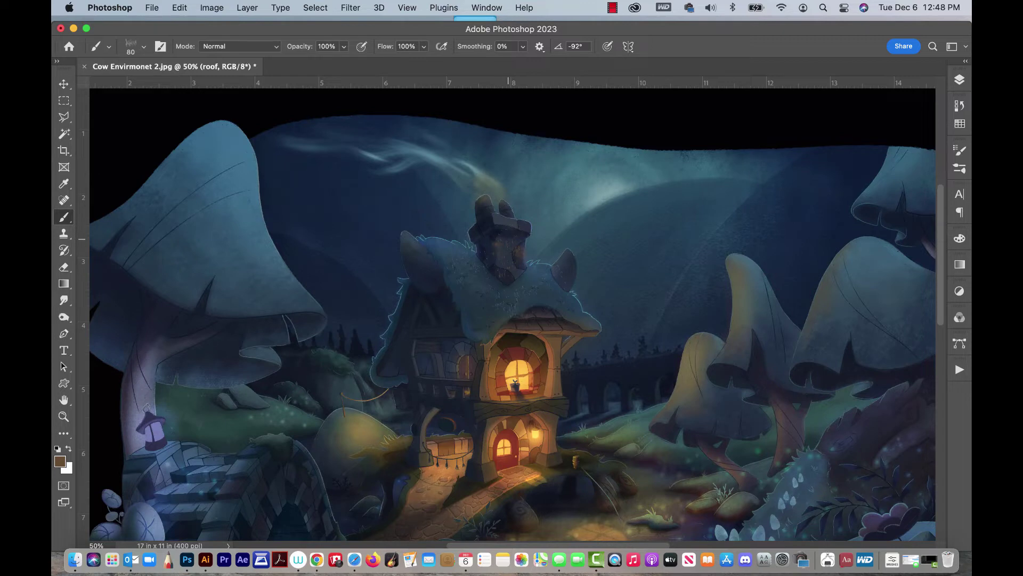
mouse_move(488, 245)
left_mouse_down()
mouse_move(492, 261)
mouse_move(492, 221)
left_mouse_up()
key("super+z")
key("e")
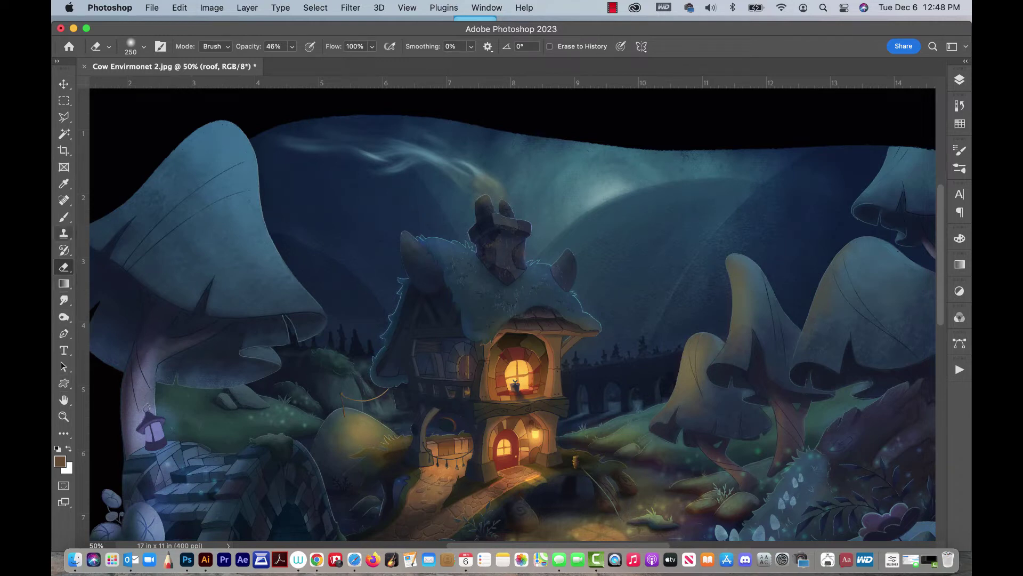
Return to the Brush tool and set the foreground colour to a medium-light gray from the Grayscale swatches
left_click(64, 217)
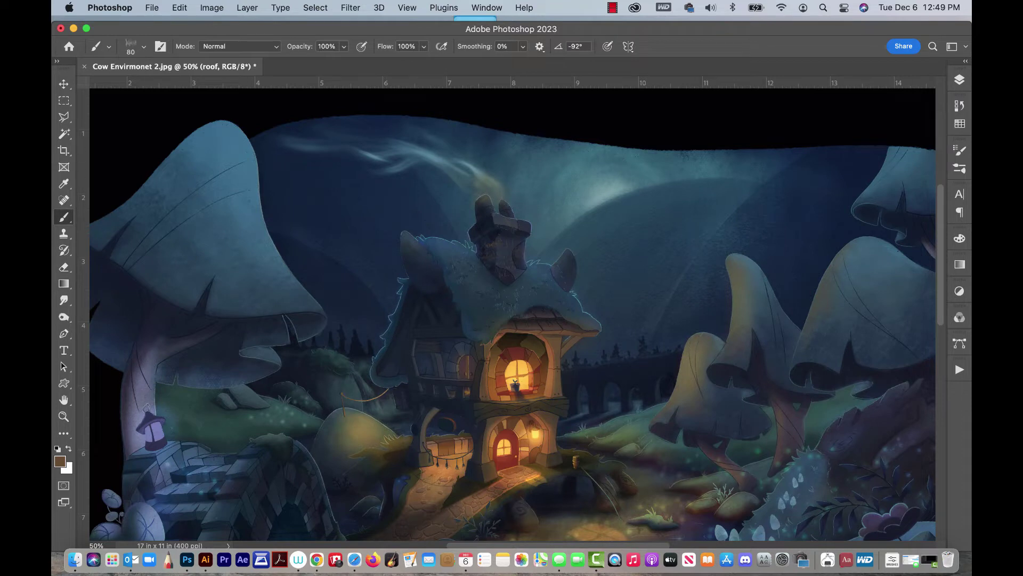
left_click(959, 123)
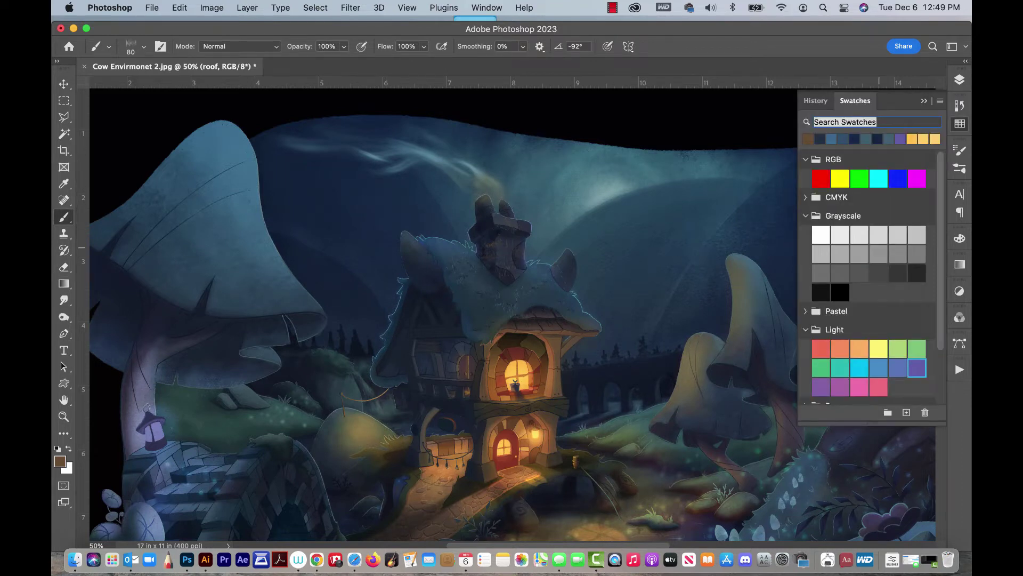
left_click(841, 253)
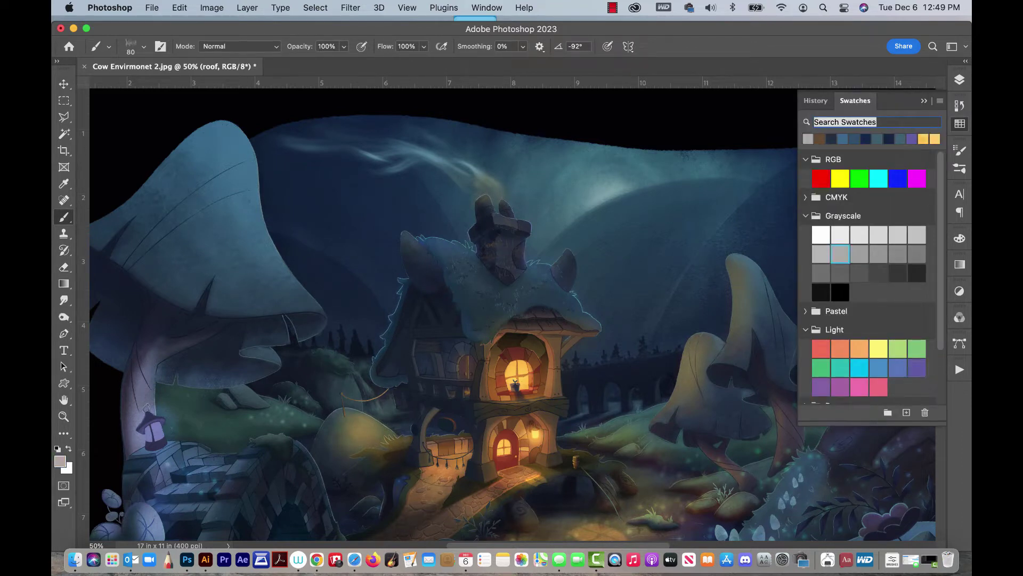
Add a layer named "gray shadwo" above the roof layer and set its blend mode to Multiply
left_click(959, 80)
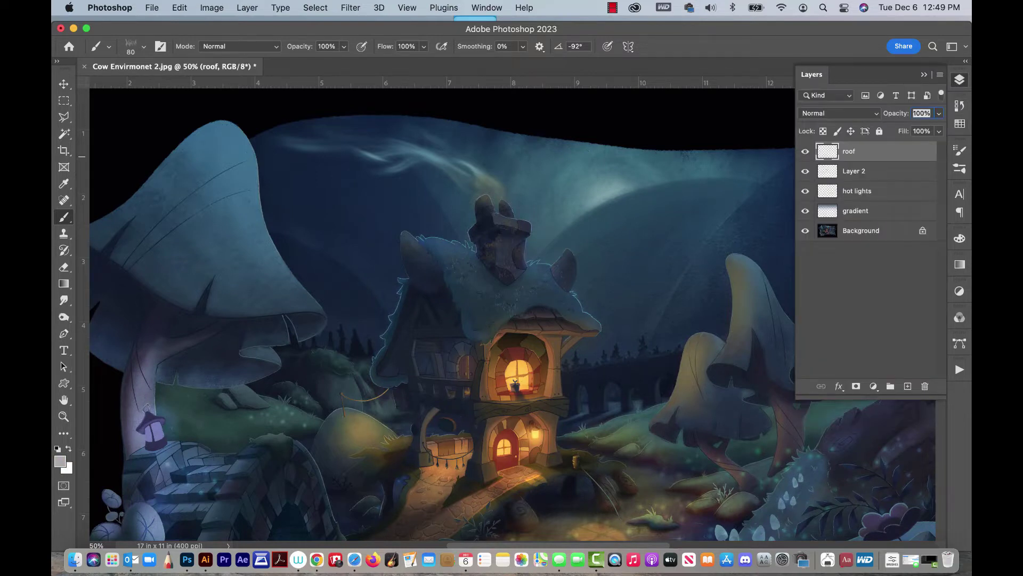
left_click(907, 386)
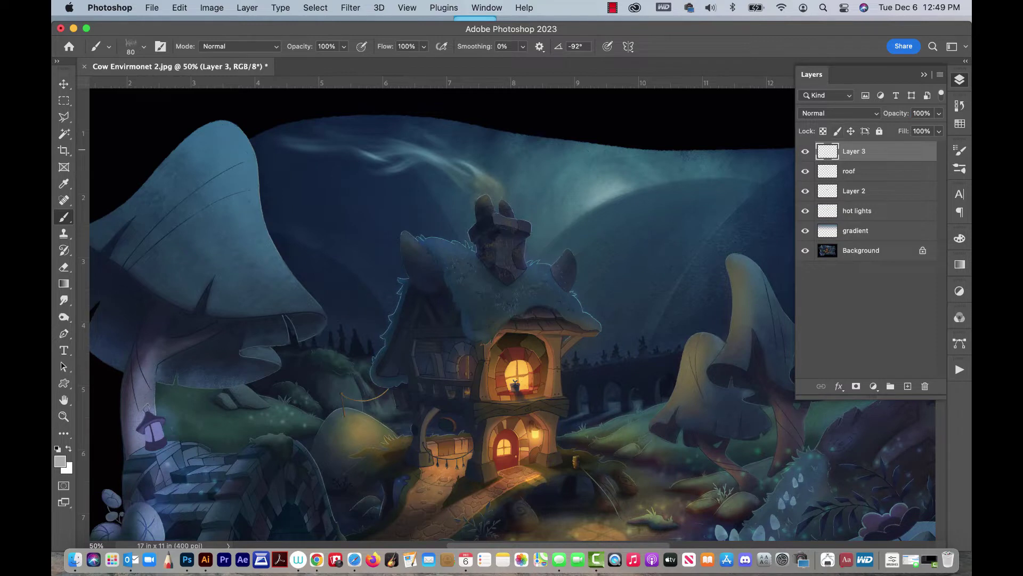
double_click(858, 152)
type("gray shadwor")
left_click_drag(514, 382, 515, 383)
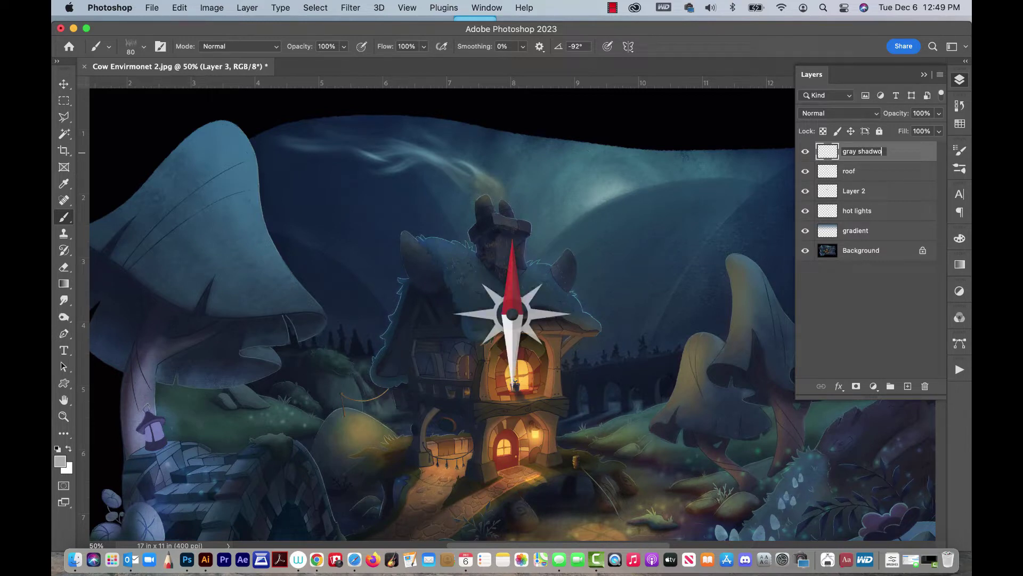
key("Return")
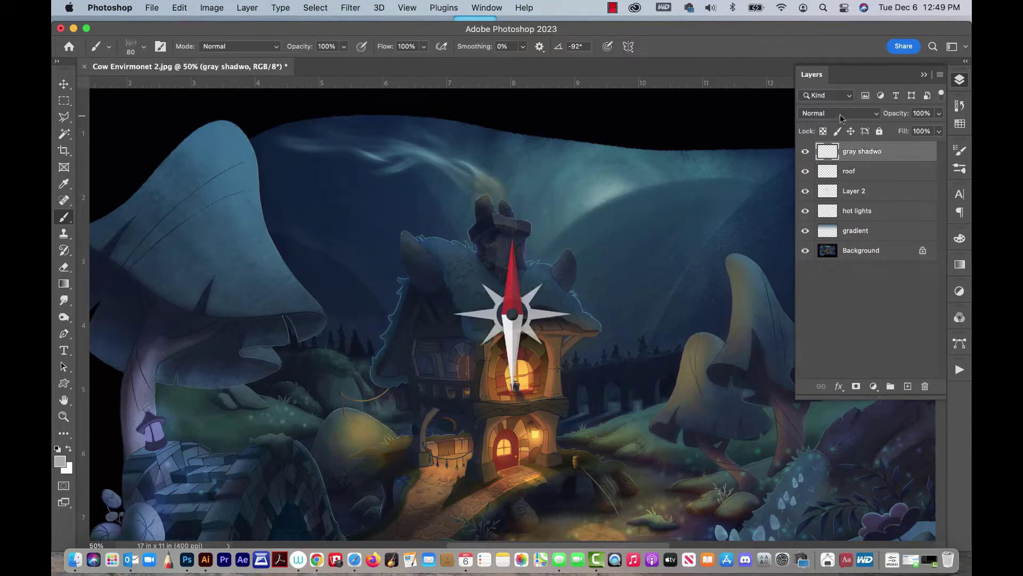
left_click(841, 114)
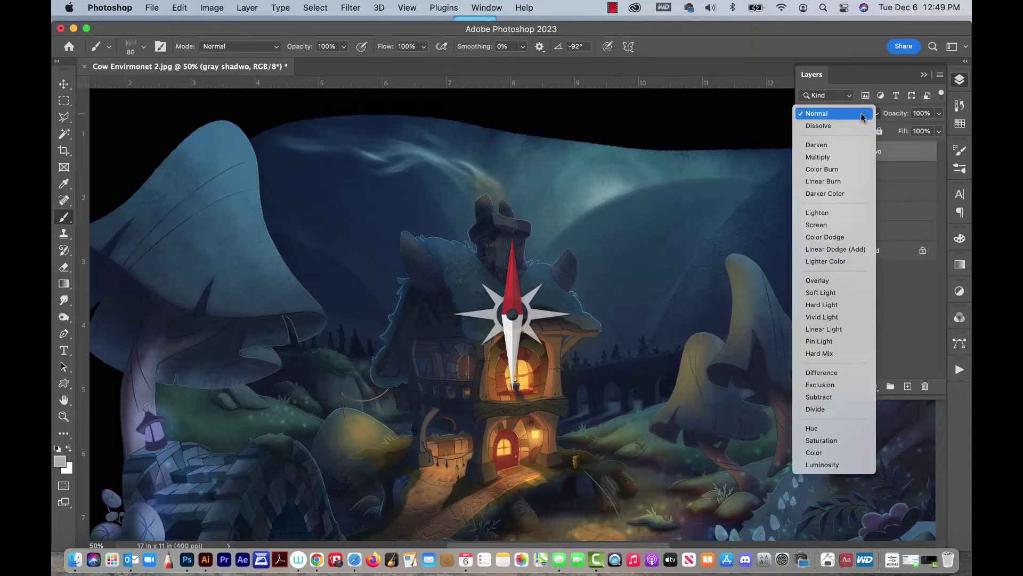
left_click(846, 157)
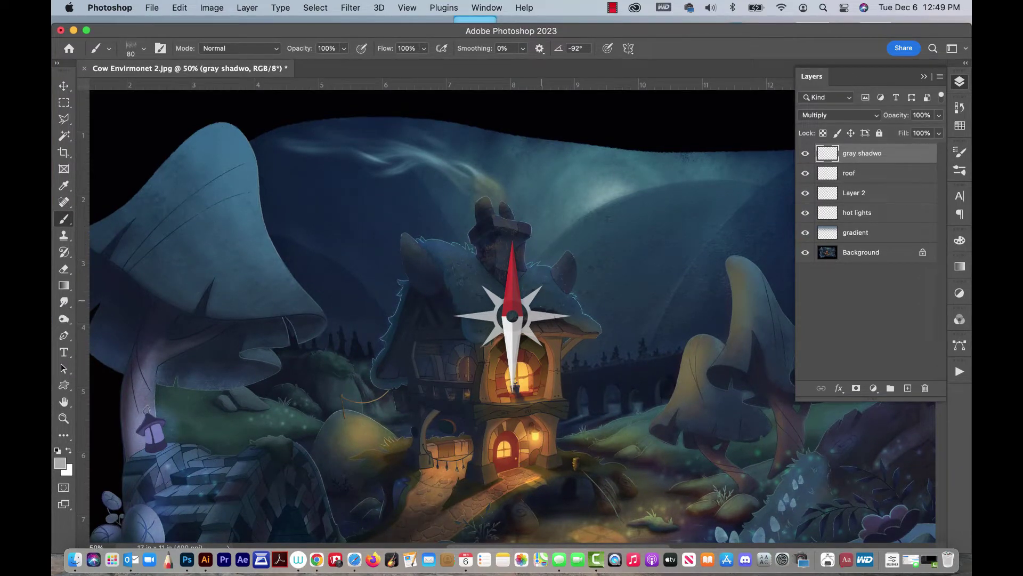
Save the illustration in Photoshop format as Cow Envirmonet 2.psd with Maximize Compatibility on
key("v")
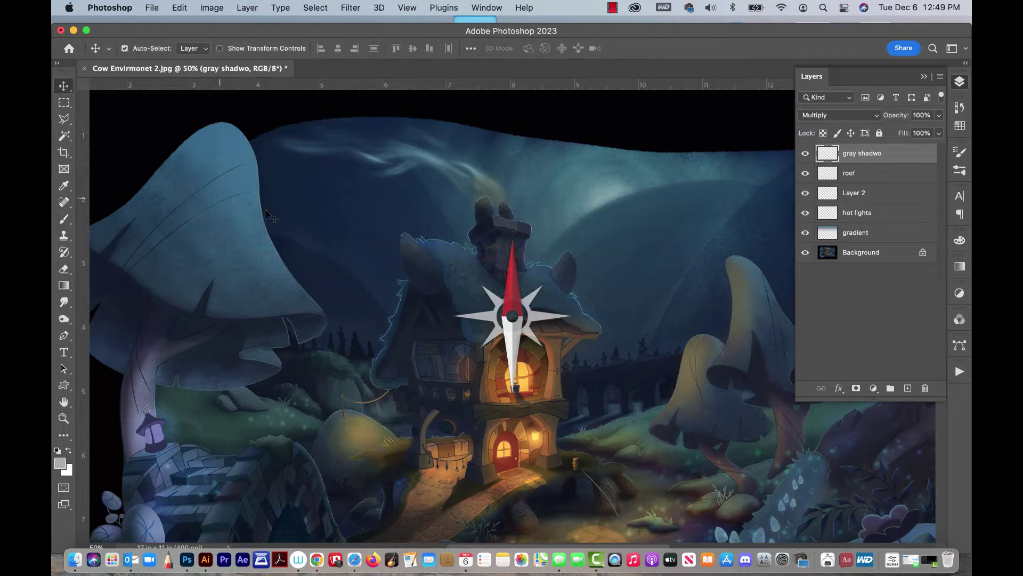
left_click(305, 218)
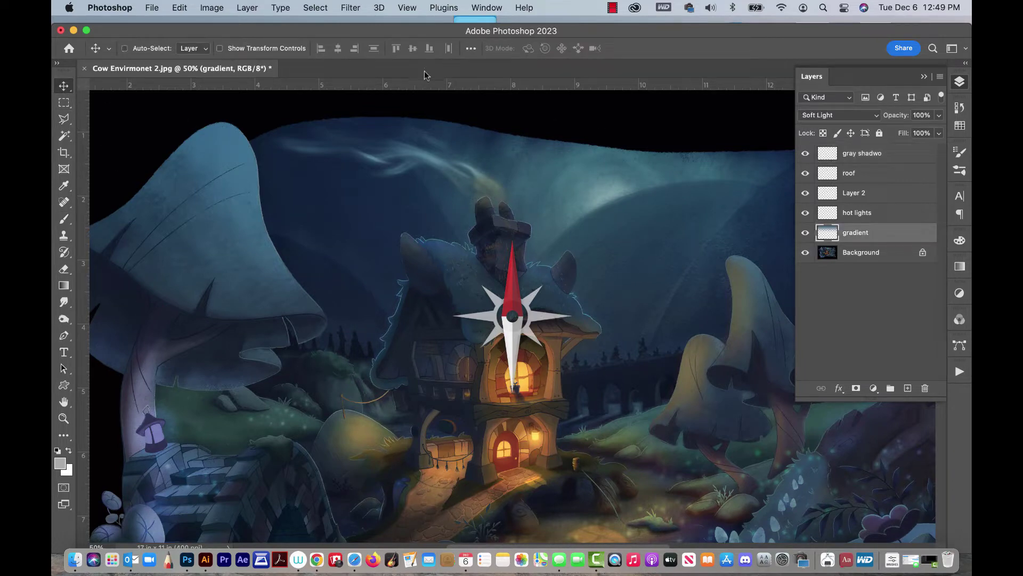
key("super+s")
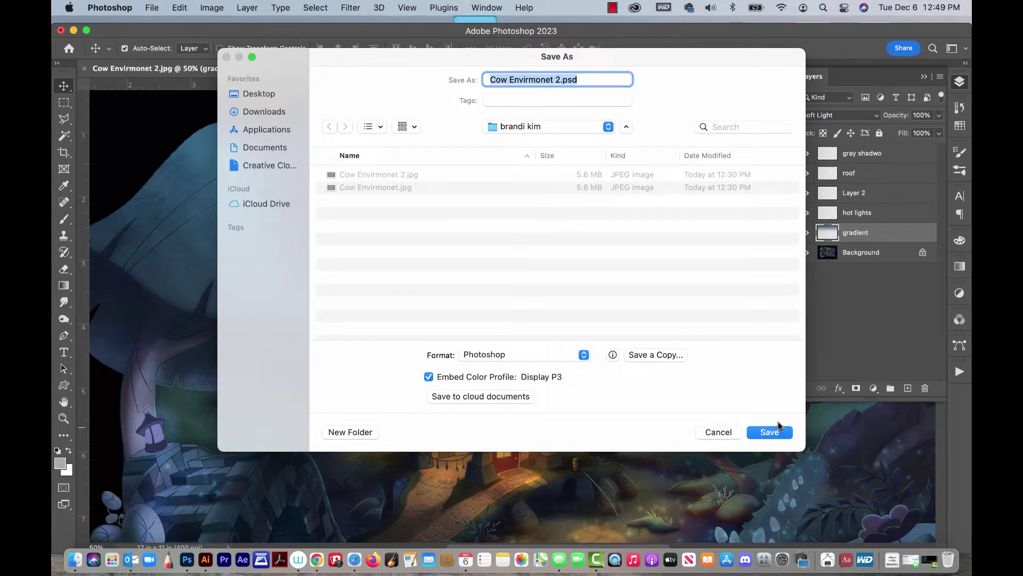
left_click(774, 432)
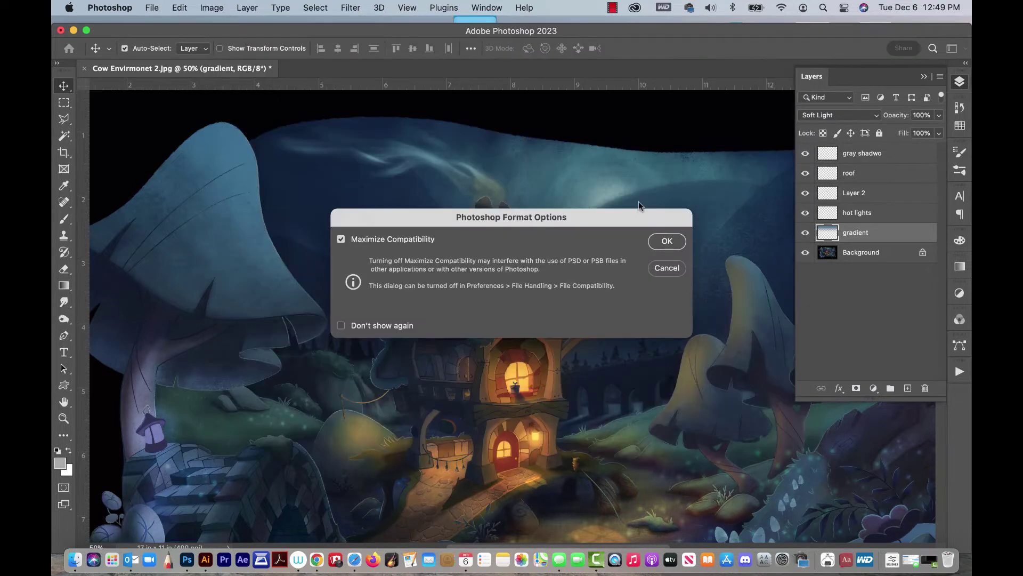
left_click(666, 241)
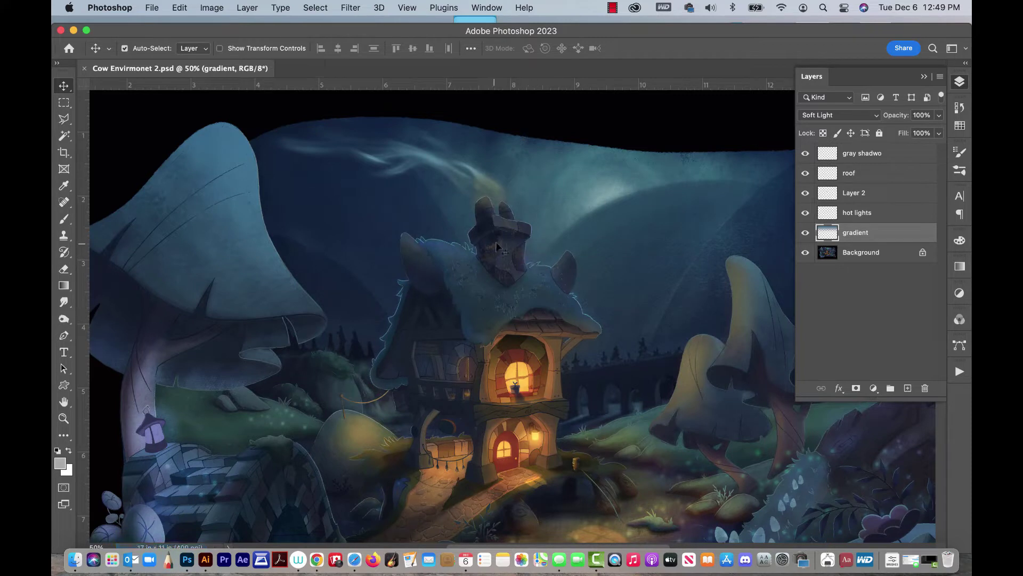
Erase part of the gradient layer over the chimney with a 90 px eraser at 46% opacity
left_click(63, 269)
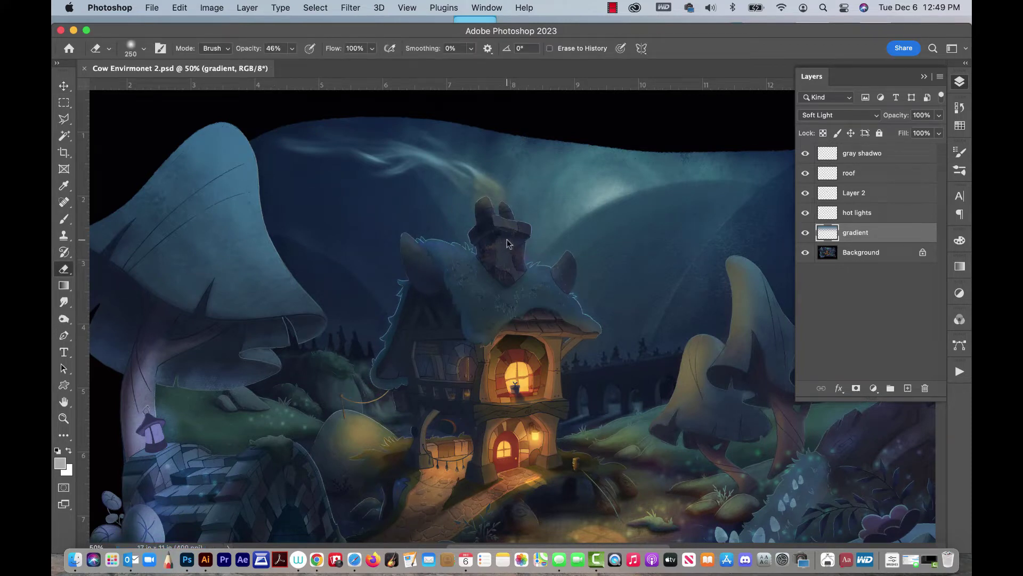
key("bracketleft")
key("bracketleft")
key("bracketleft")
key("bracketleft")
key("bracketleft")
key("bracketleft")
left_click_drag(509, 247, 505, 276)
Save the document, undo the last change, and return to the Brush tool on the gray shadwo layer
left_click(874, 154)
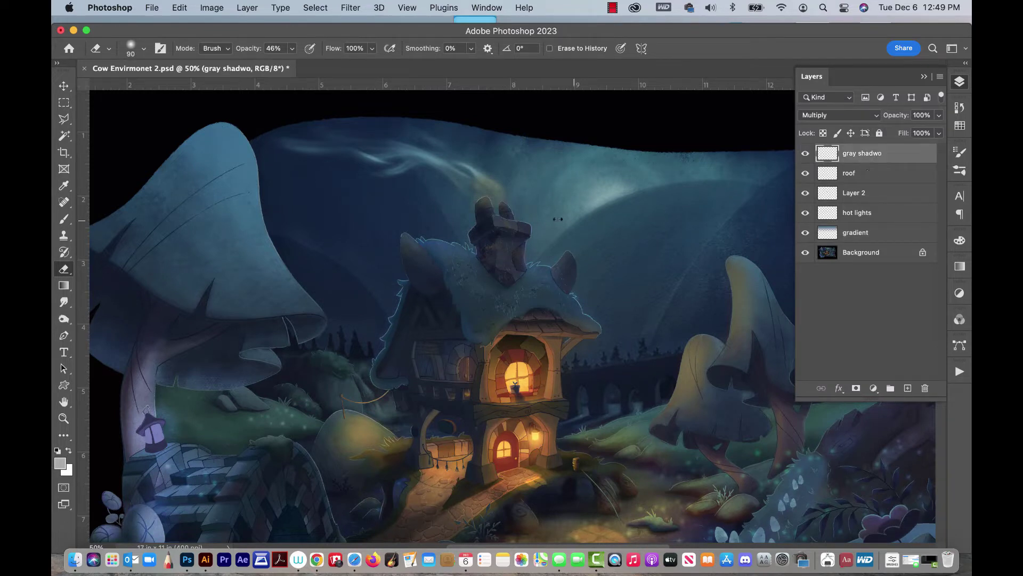
key("super+s")
key("super+z")
left_click(877, 175)
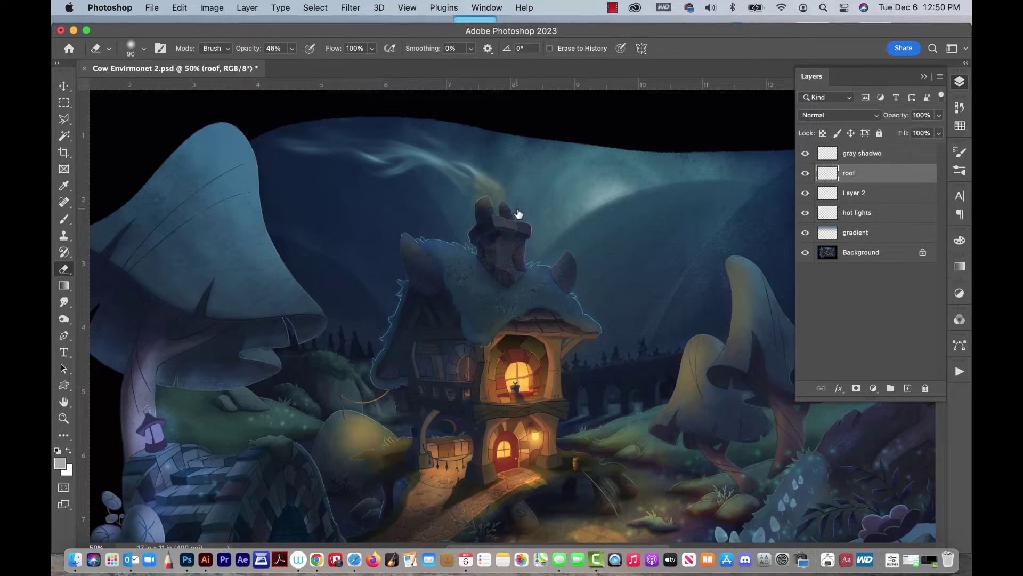
key("c")
key("b")
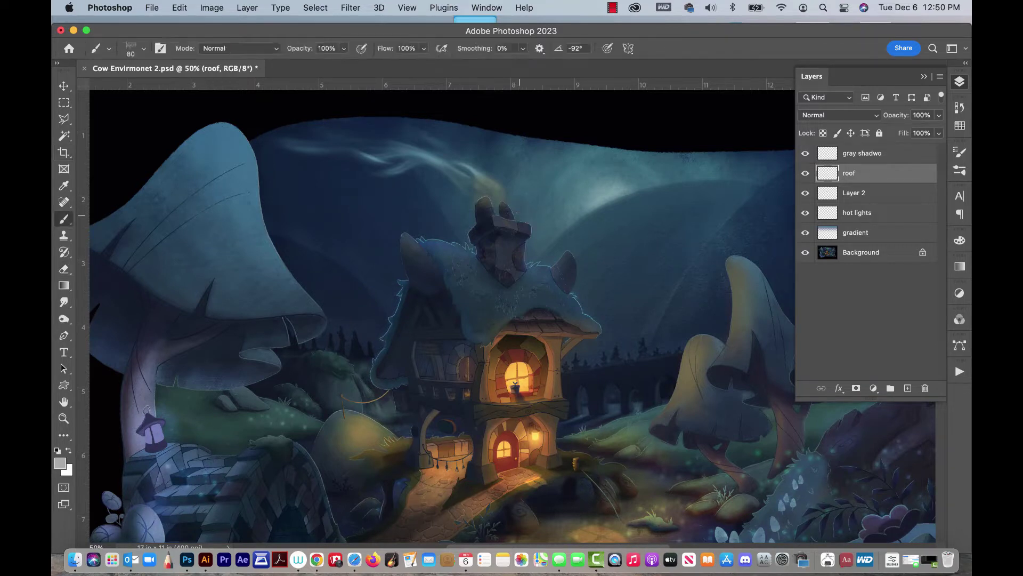
left_click(874, 153)
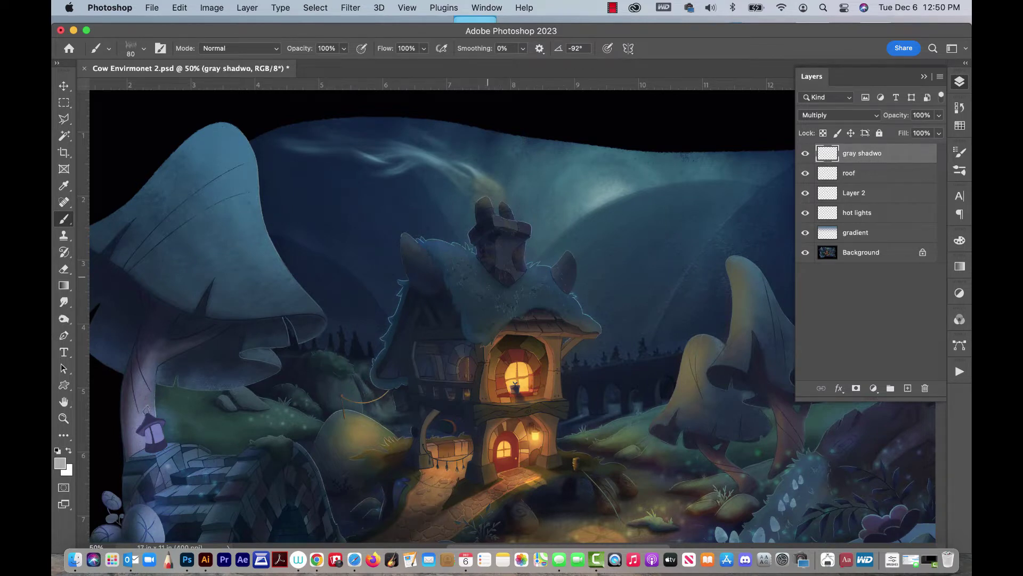
Paint gray shadow strokes along the chimney's lower right edge with the textured brush enlarged to 250 px
key("bracketright")
key("bracketright")
key("bracketright")
key("bracketright")
key("bracketright")
left_click(64, 419)
left_click_drag(492, 242, 497, 266)
key("b")
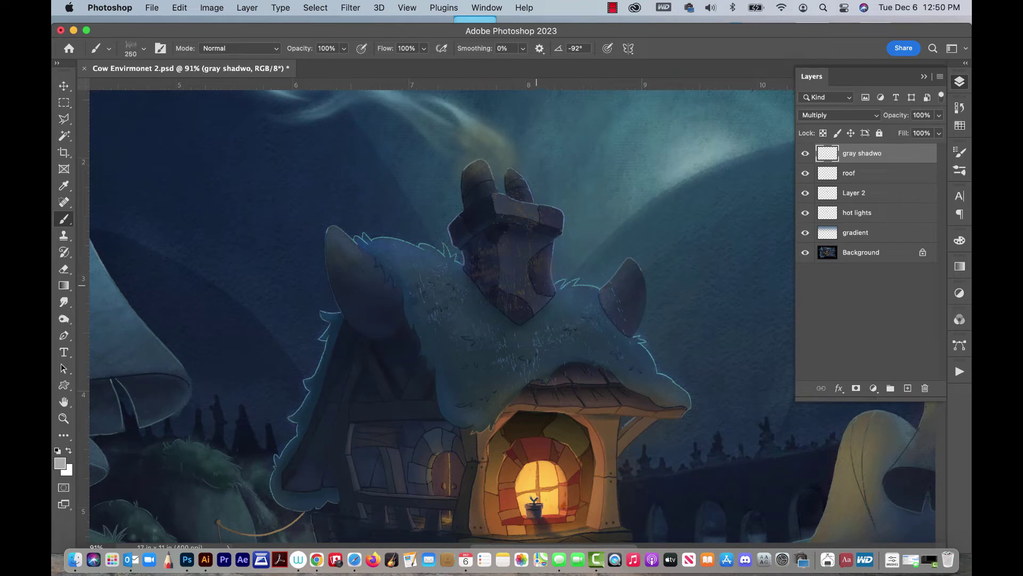
left_click_drag(555, 271, 577, 260)
left_click_drag(544, 291, 558, 283)
Paint thin strokes on the chimney with the 15 px Pencil Sketch 2 brush in a sampled dark navy, undoing the last stroke
left_click(144, 49)
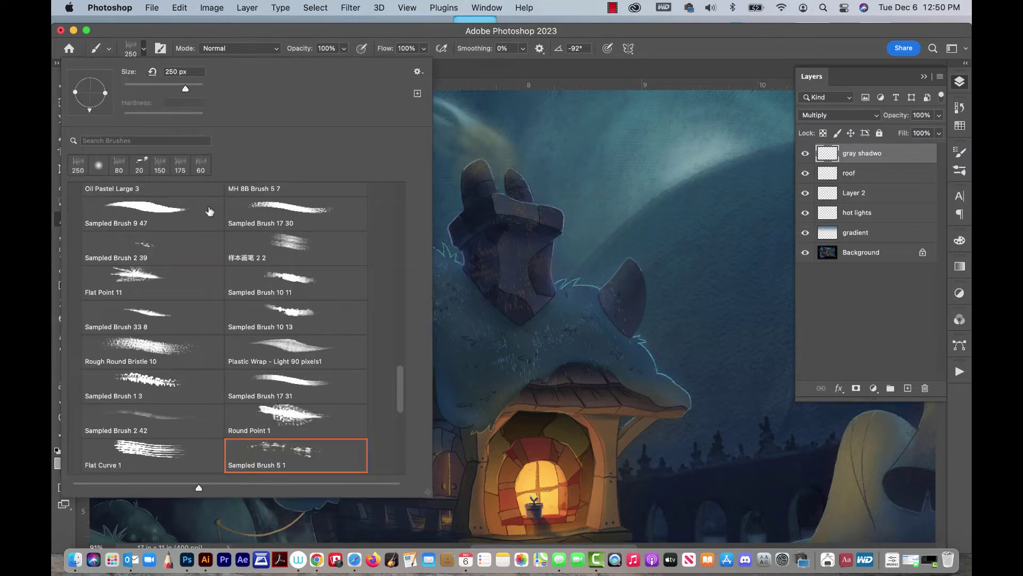
left_click_drag(400, 389, 391, 155)
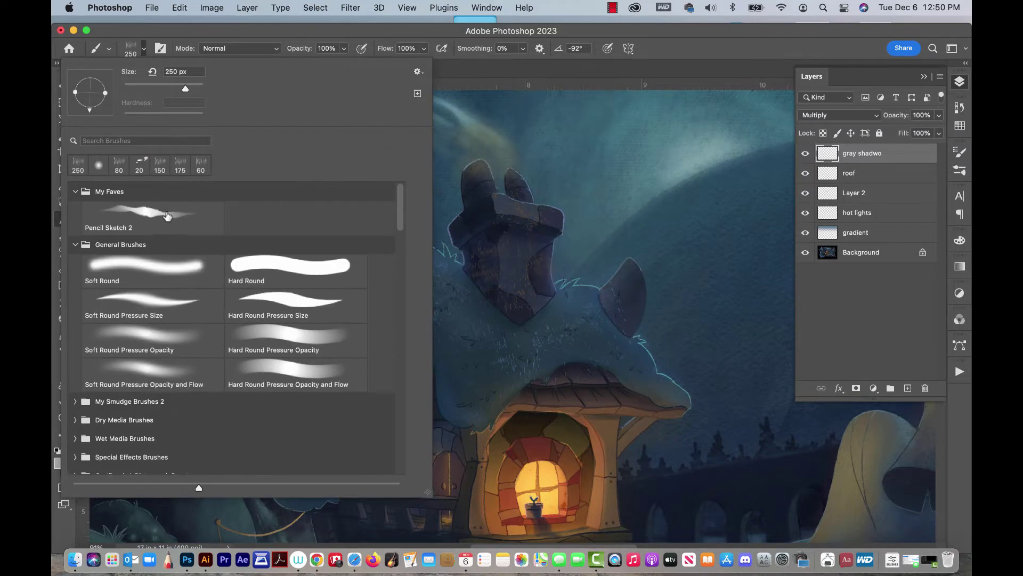
left_click(163, 219)
left_click(389, 37)
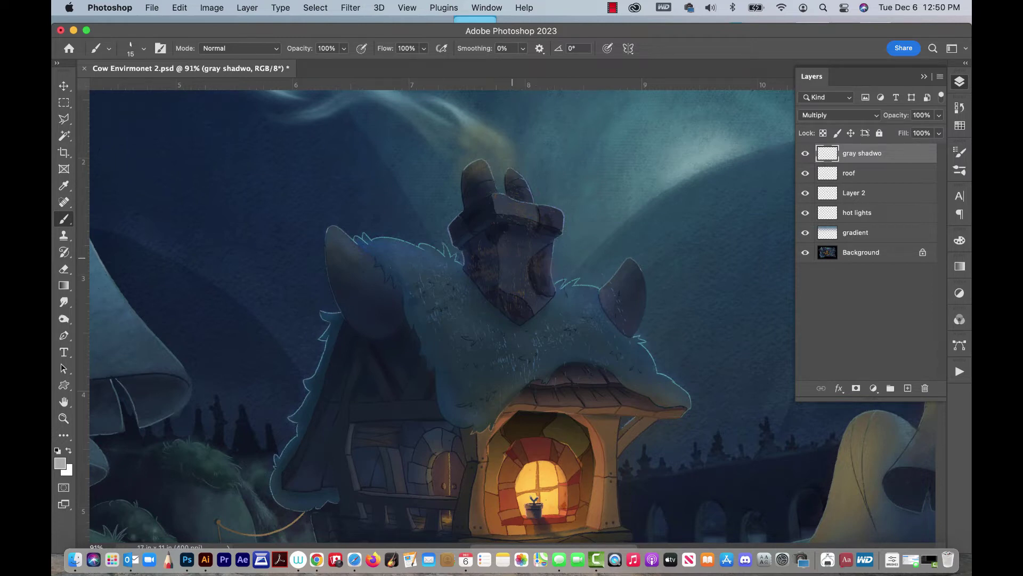
left_click(504, 260, "alt")
left_click_drag(509, 251, 513, 267)
key("super+z")
Try to smudge the dark chimney strokes with the 20 px Smudge tool at 100% strength, undoing the attempts
left_click(64, 302)
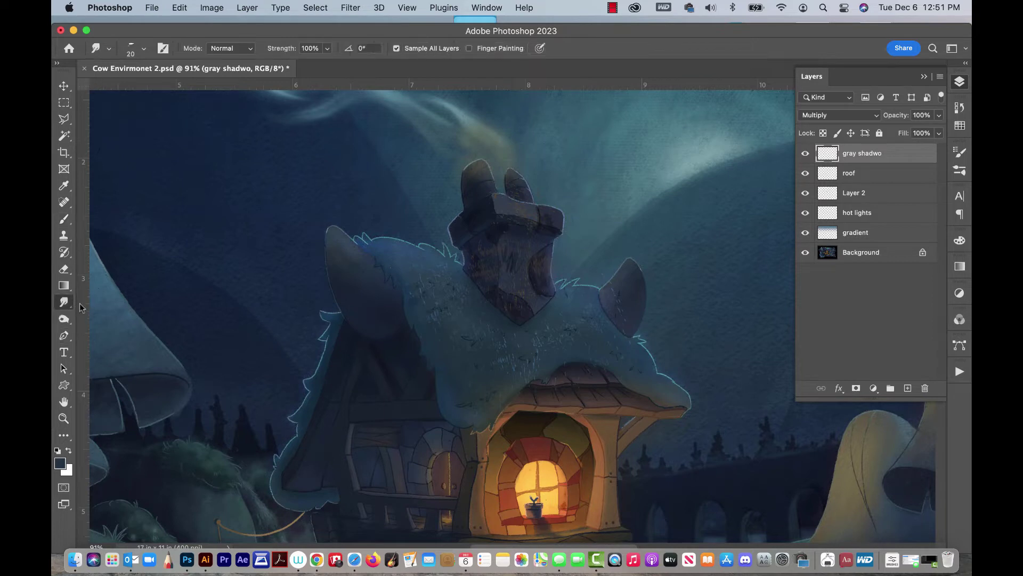
left_click_drag(515, 247, 512, 266)
key("super+z")
key("super+z")
left_click_drag(509, 265, 511, 288)
key("super+z")
key("super+z")
Soften the dark chimney strokes with the Just Add Water smudge brush at 96 px and 50% strength
key("b")
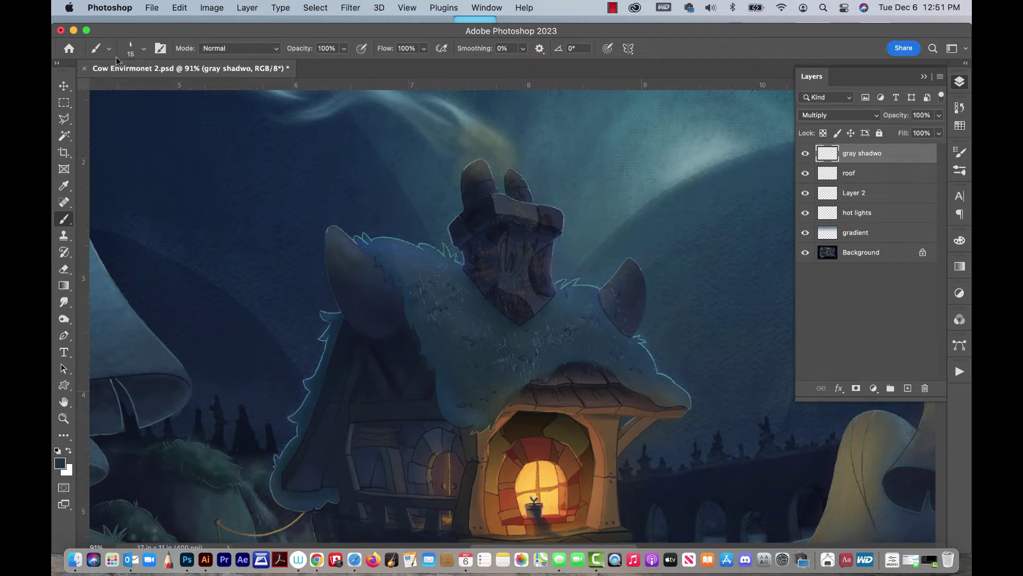
key("r")
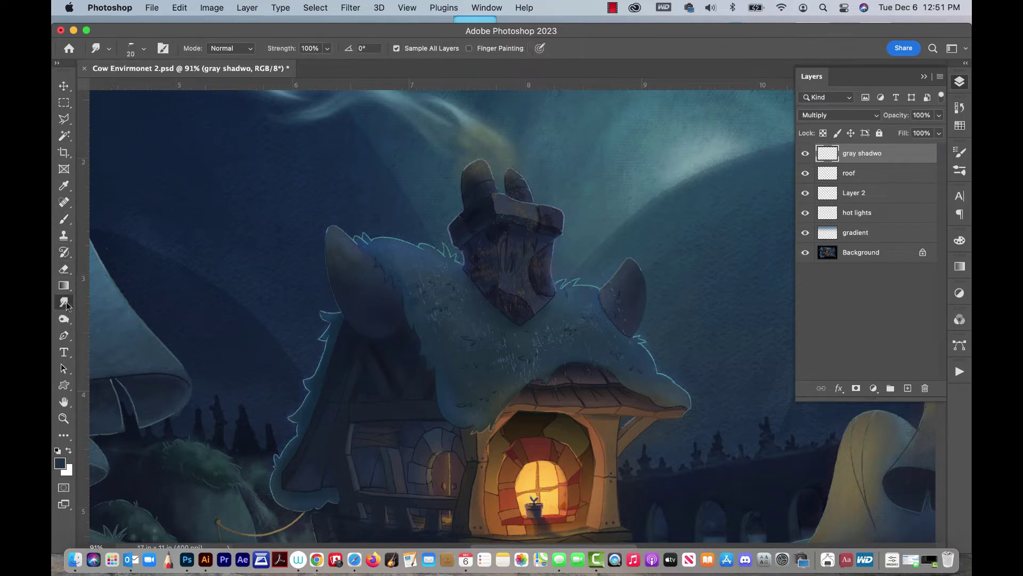
left_click(144, 49)
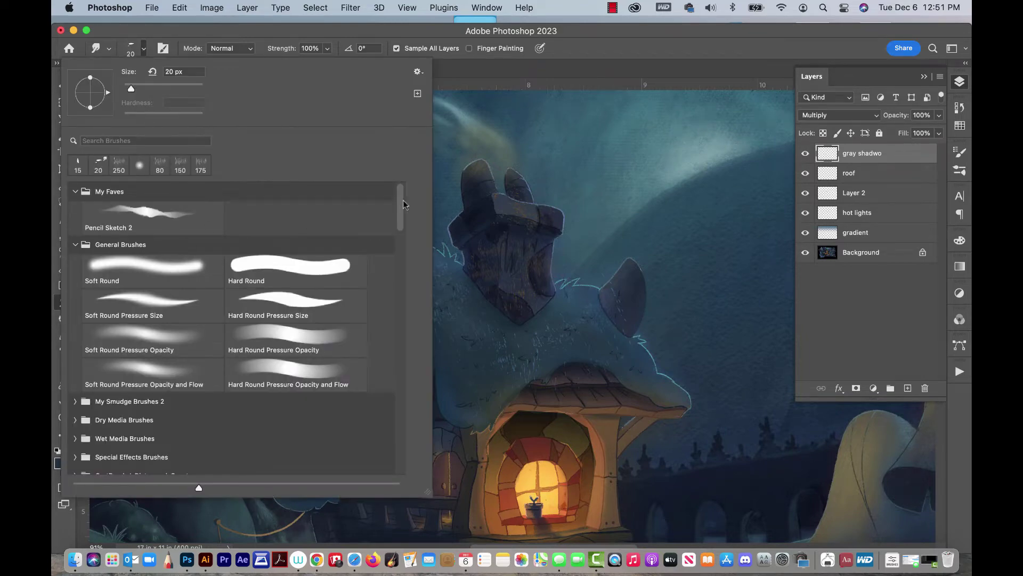
mouse_move(400, 203)
left_mouse_down()
mouse_move(406, 243)
mouse_move(408, 225)
left_mouse_up()
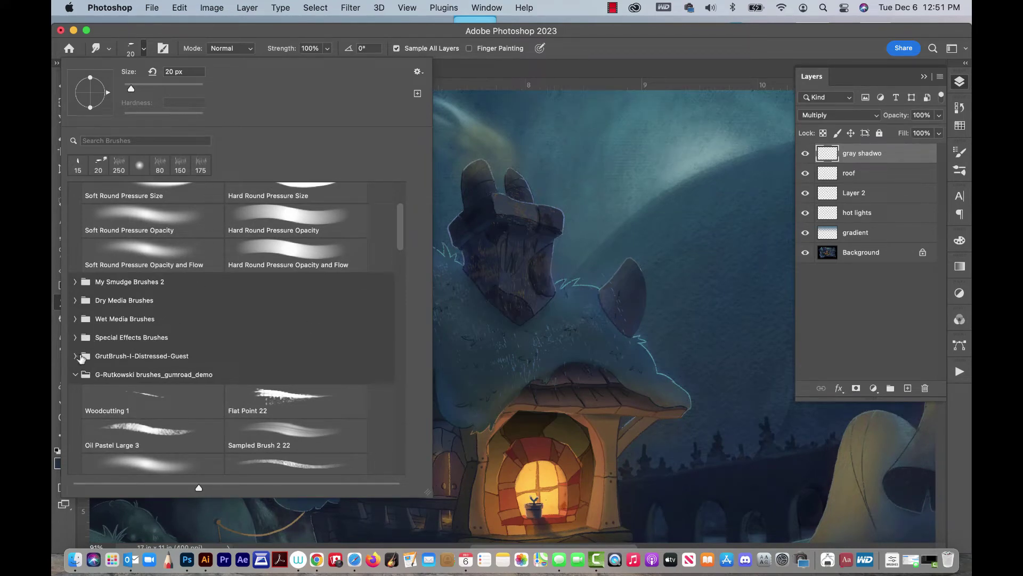
left_click(75, 281)
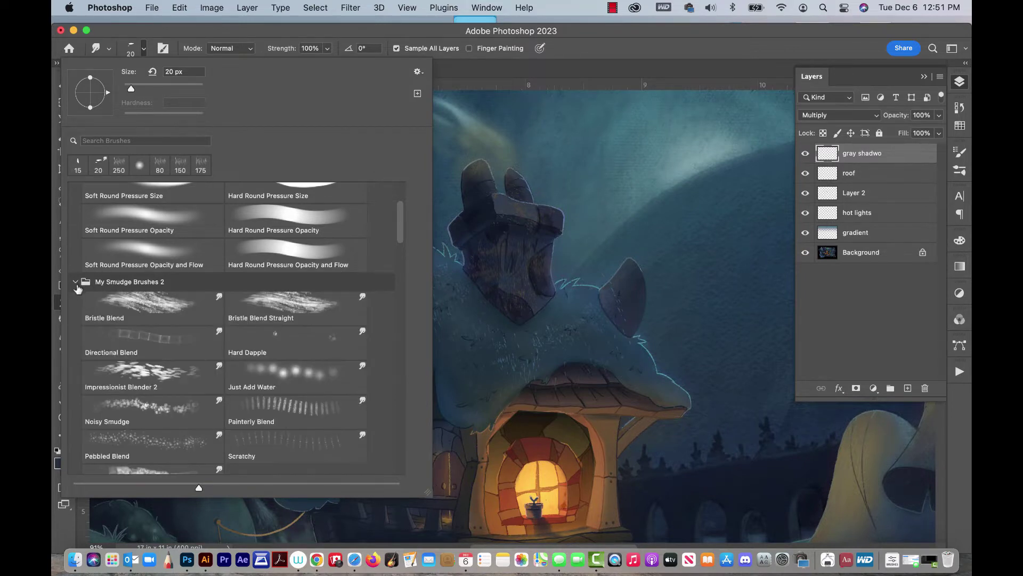
left_click(331, 377)
left_click(516, 230)
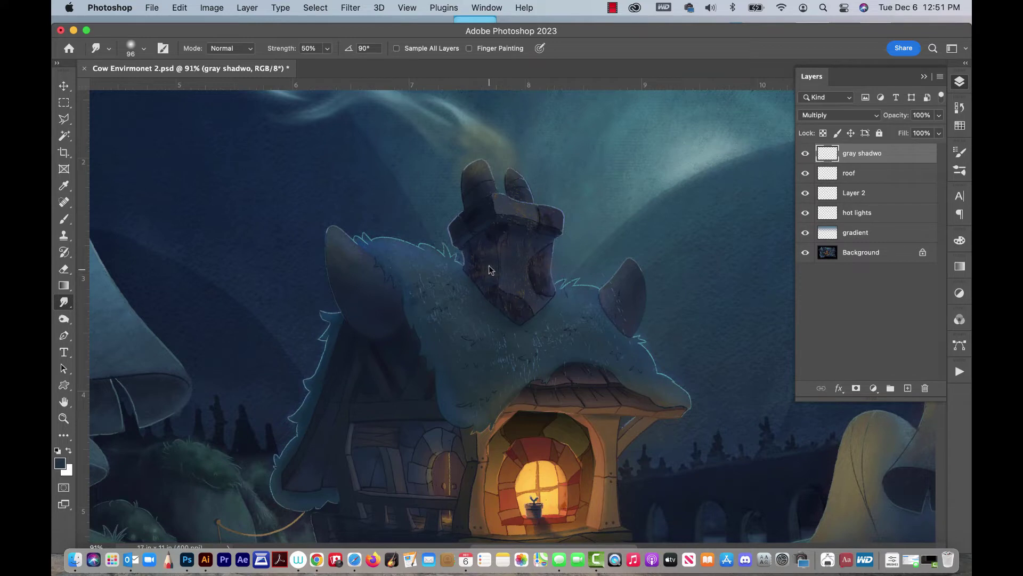
Pick a gray from the Grayscale swatches and shade the roof's left ear with the 15 px brush on the gray shadwo layer
left_click(886, 176)
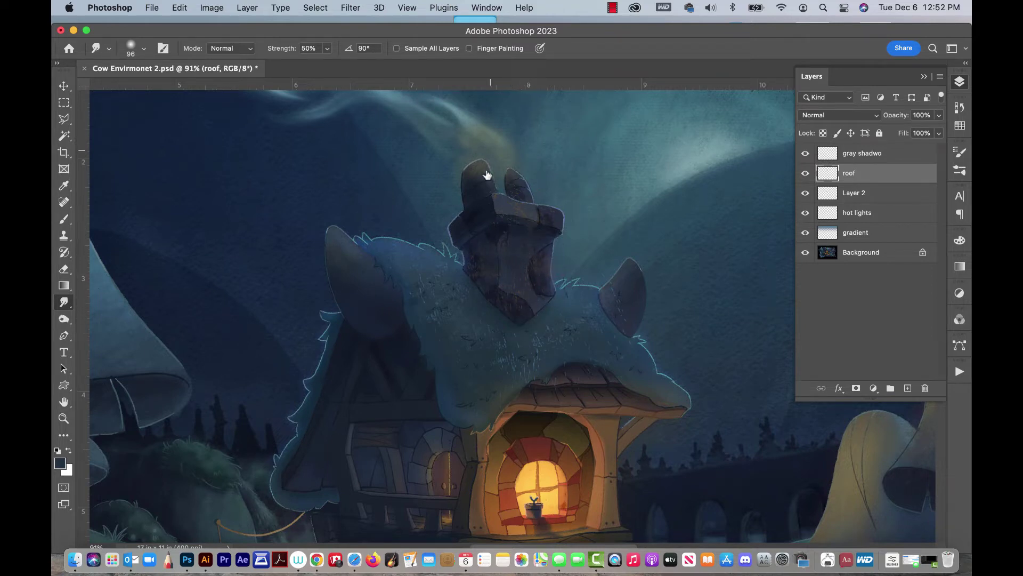
key("super+minus")
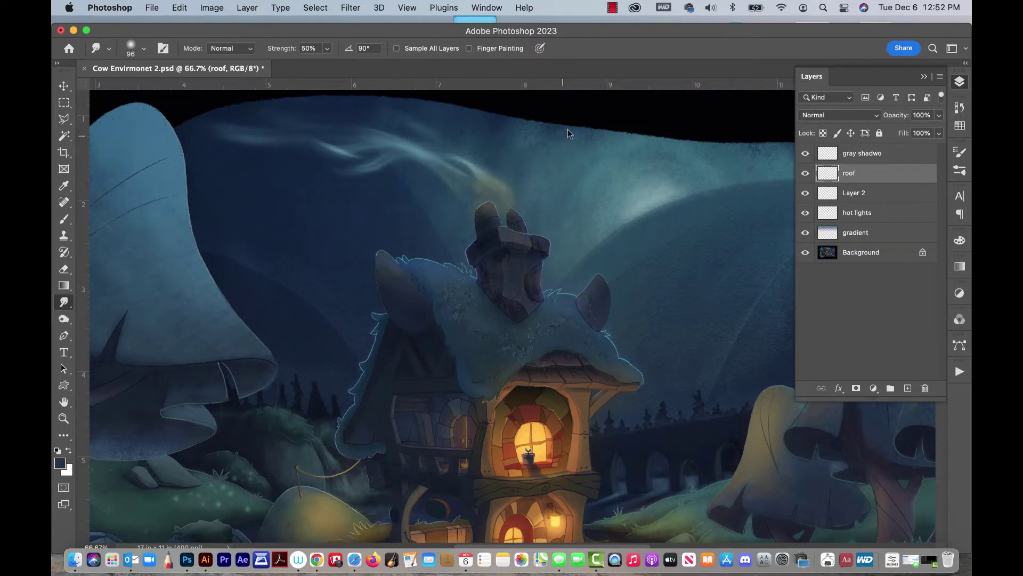
left_click(960, 126)
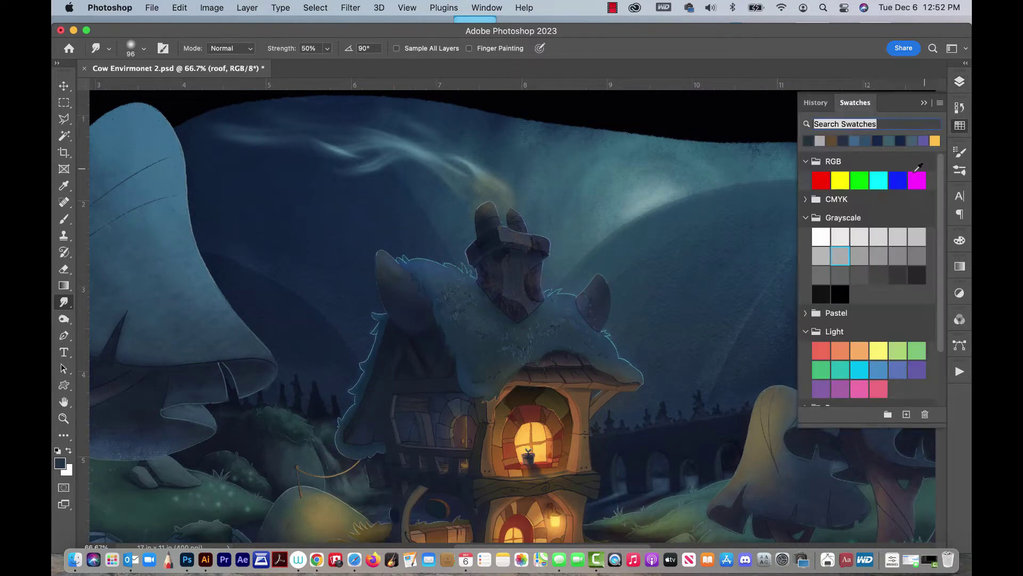
left_click(862, 238)
left_click(960, 81)
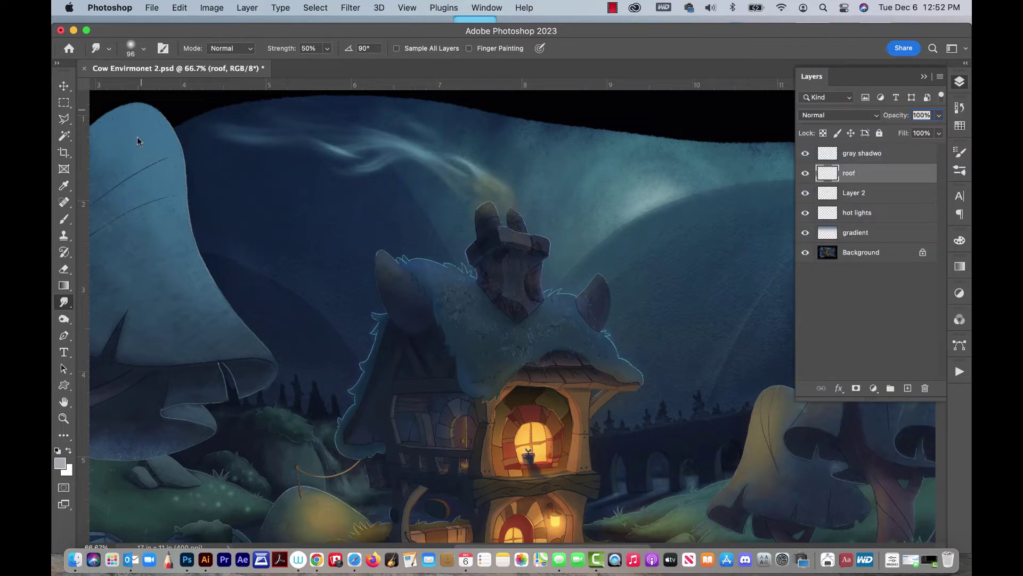
left_click(64, 218)
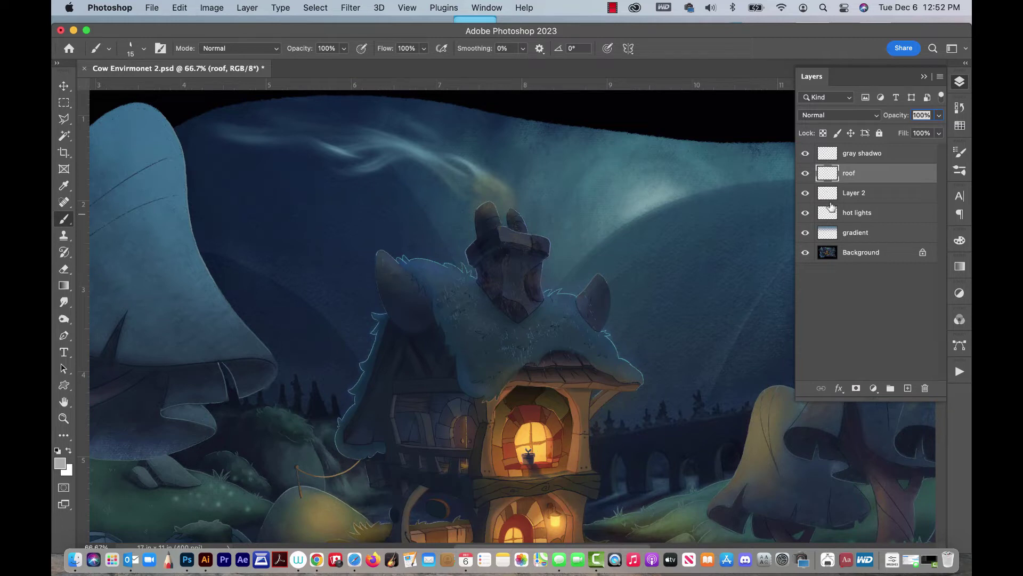
left_click(866, 154)
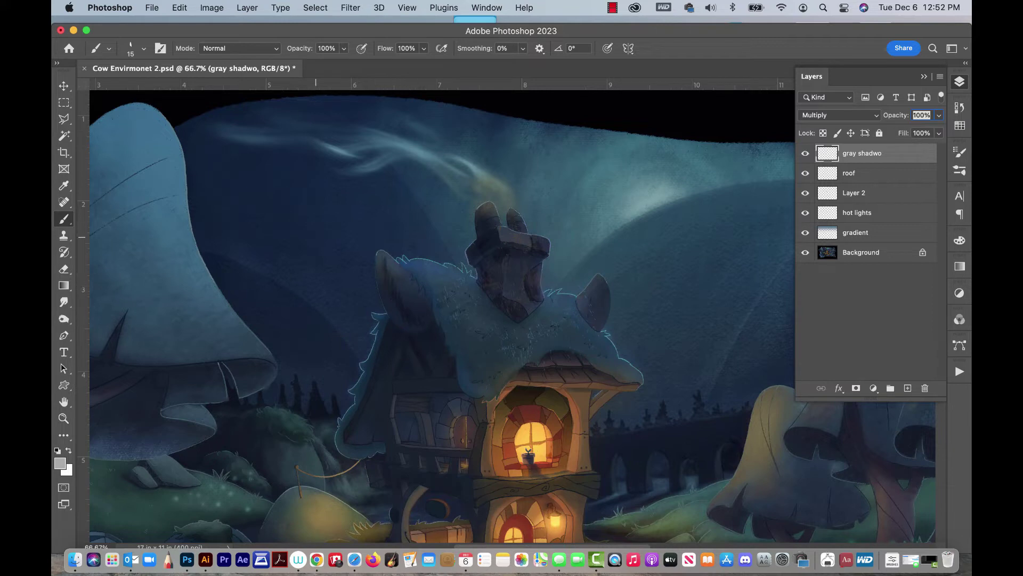
Smudge the left ear's shading with the Impressionist Blender 2 brush at 100% strength, reduced to 35 px
left_click(64, 302)
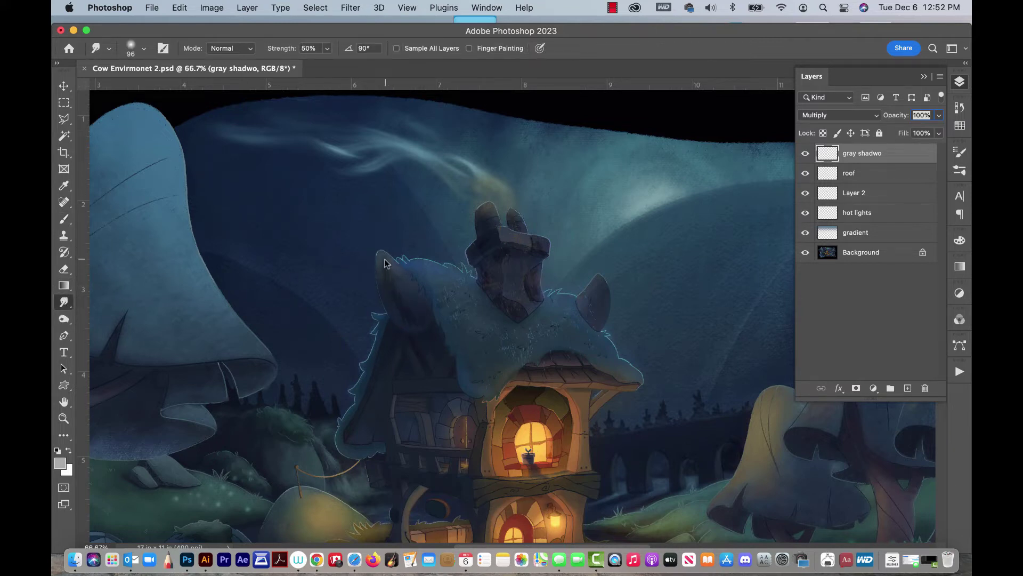
left_click(144, 49)
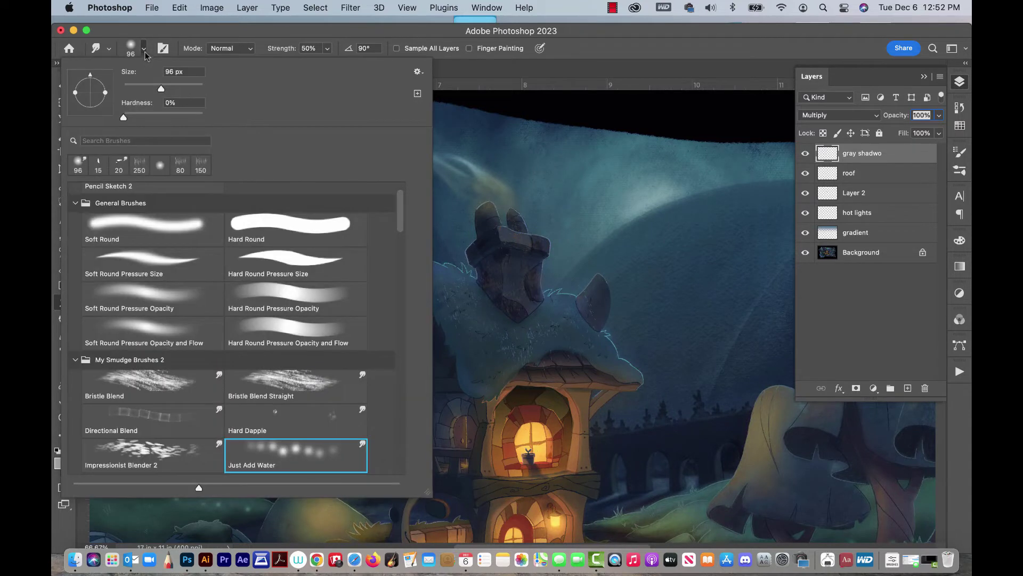
left_click(166, 452)
left_click(414, 42)
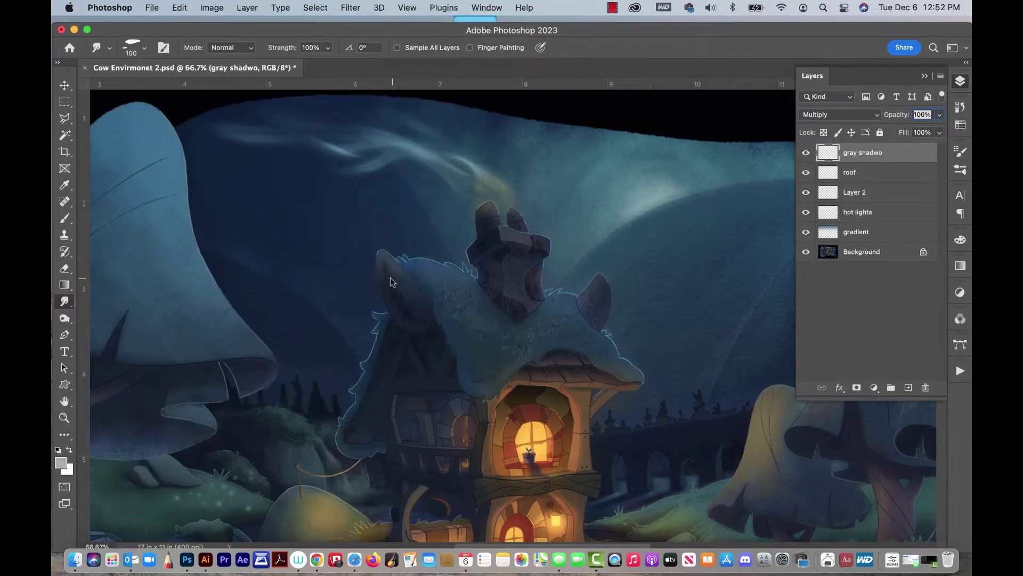
key("bracketleft")
key("bracketleft")
key("bracketleft")
key("bracketleft")
key("bracketleft")
key("bracketleft")
key("bracketleft")
key("bracketleft")
Paint an orange-brown sampled from the wooden stall onto the left ear on the roof layer and blend it with the 35 px Smudge tool
key("b")
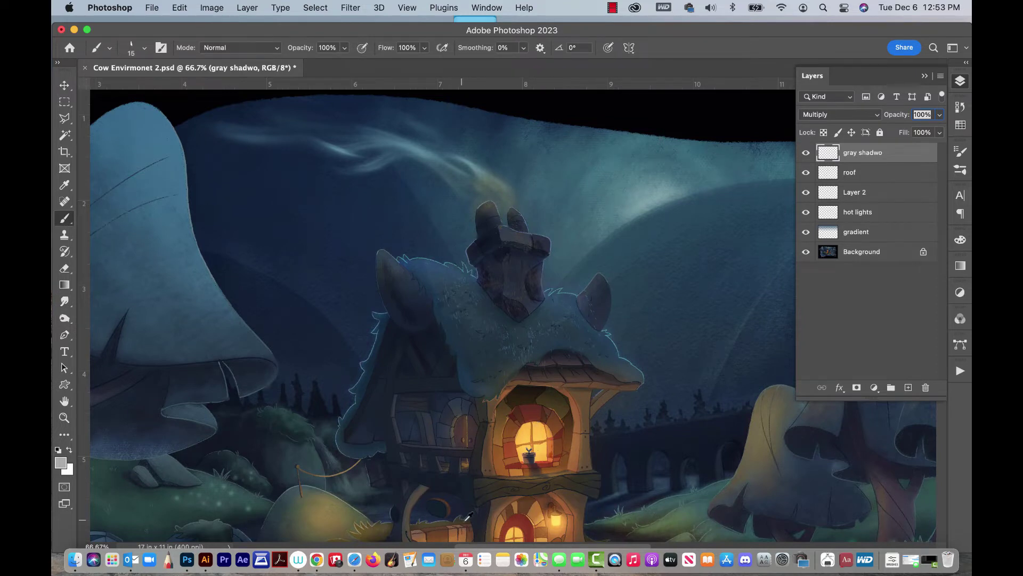
left_click_drag(539, 382, 539, 285)
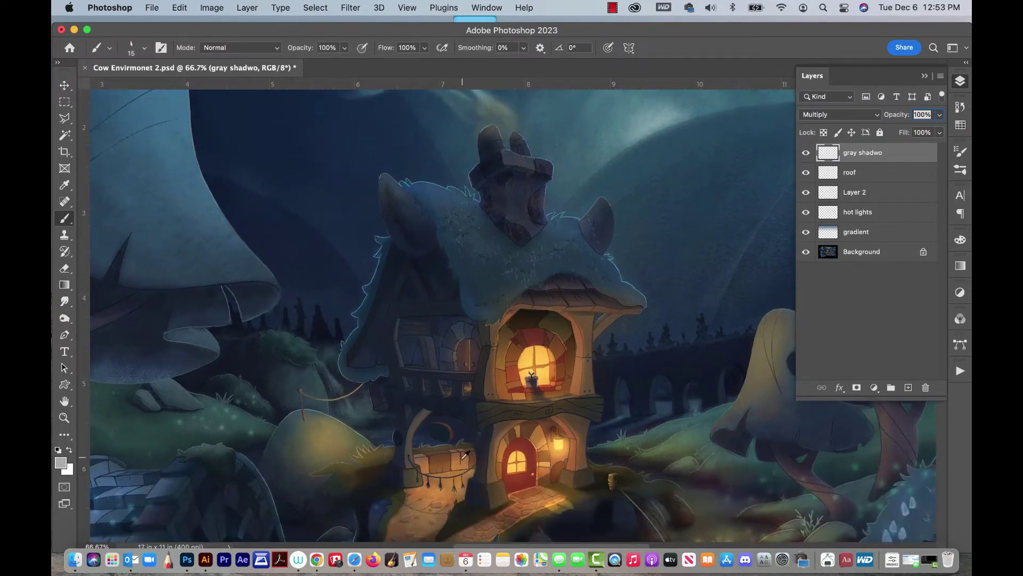
left_click(462, 457, "alt")
left_click(875, 174)
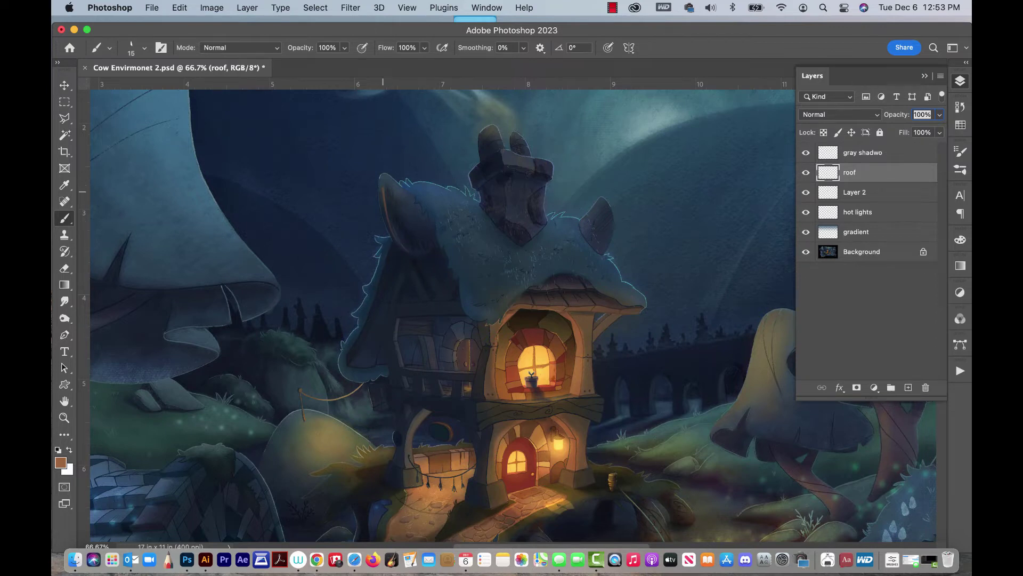
left_click(65, 301)
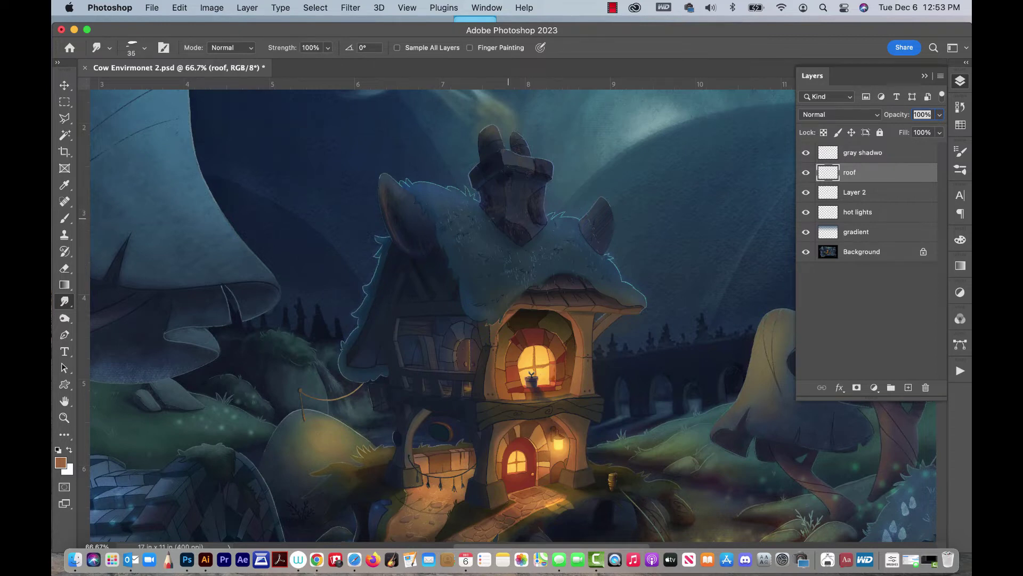
key("b")
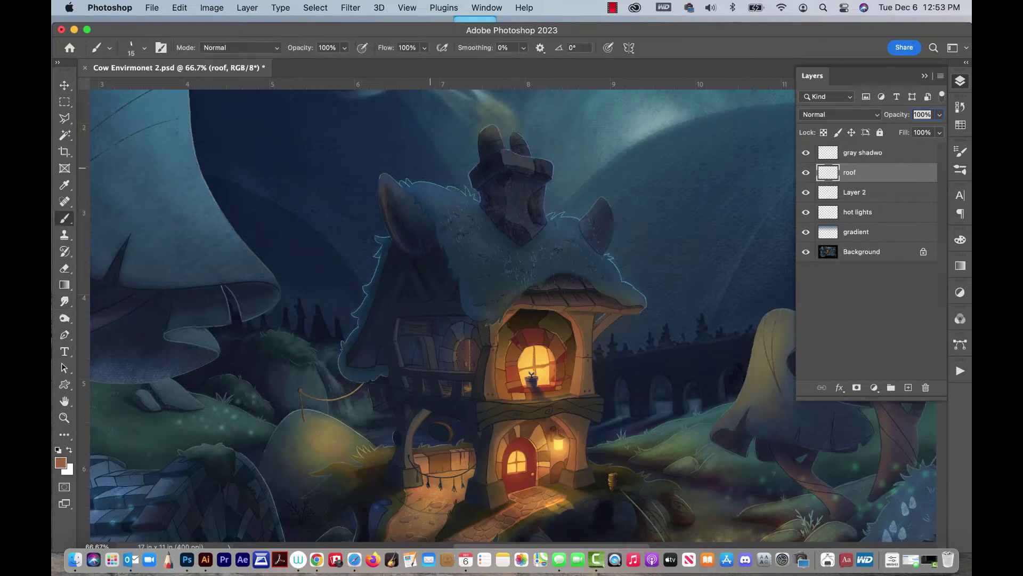
Shade the roof around the left ear with a Grayscale swatch gray on the gray shadwo layer and blend it with the 35 px Smudge tool
left_click(899, 154)
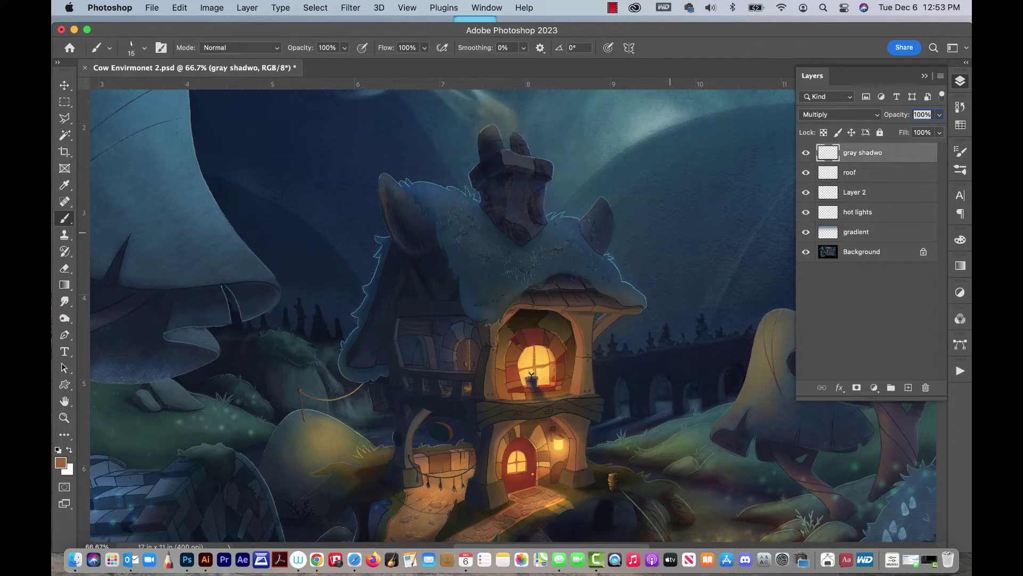
left_click(960, 126)
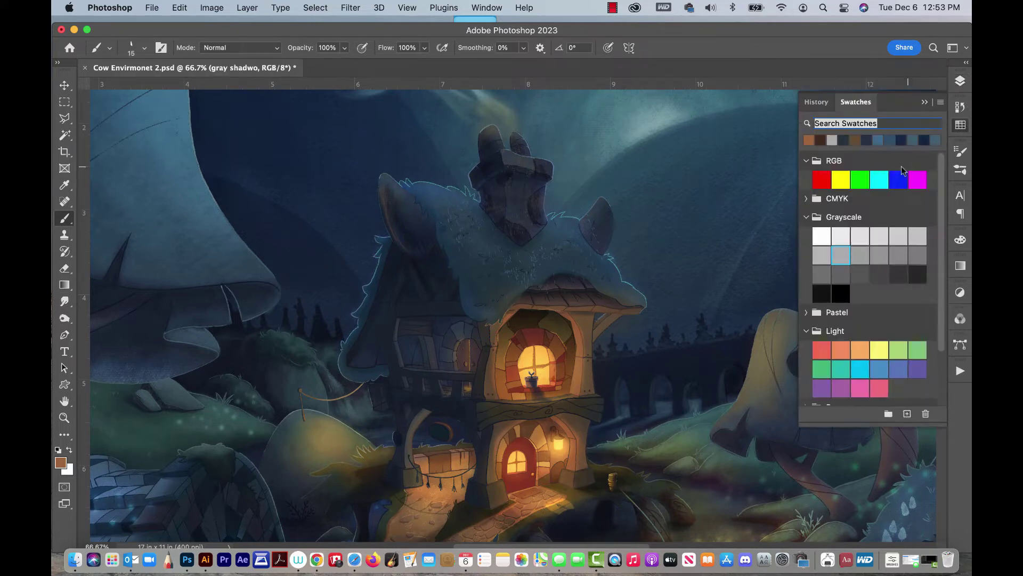
left_click(837, 259)
left_click(961, 126)
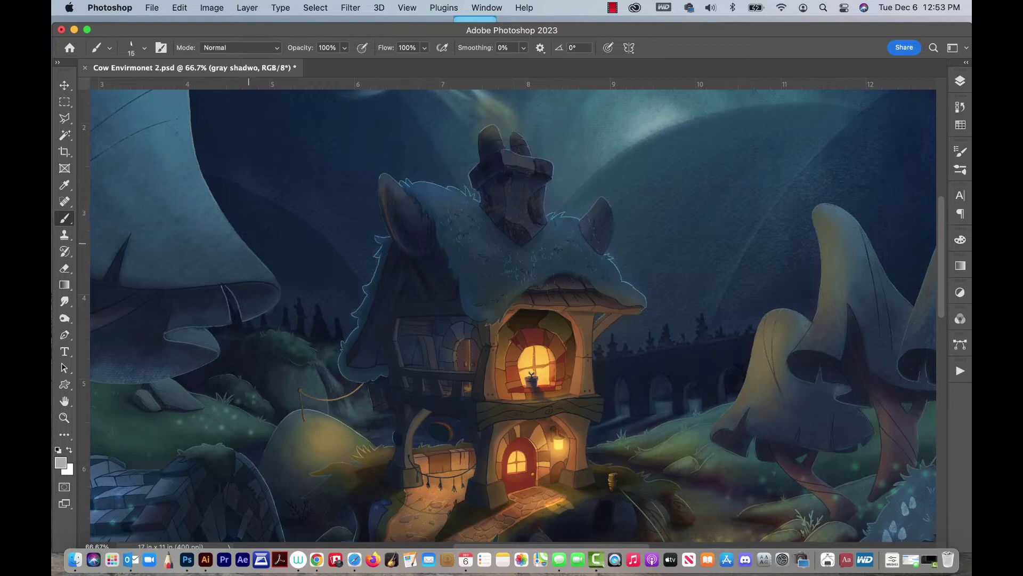
left_click(65, 301)
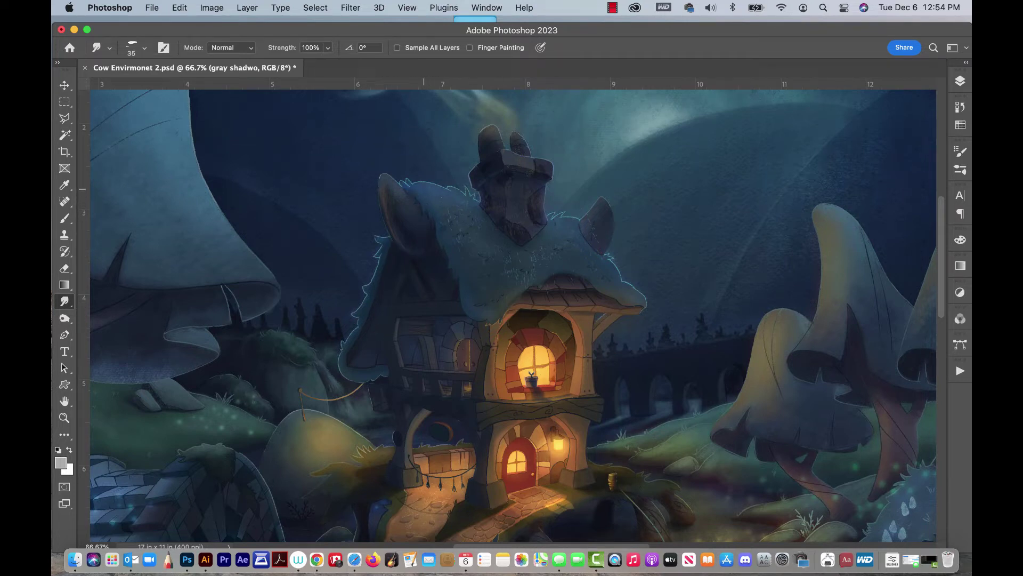
key("b")
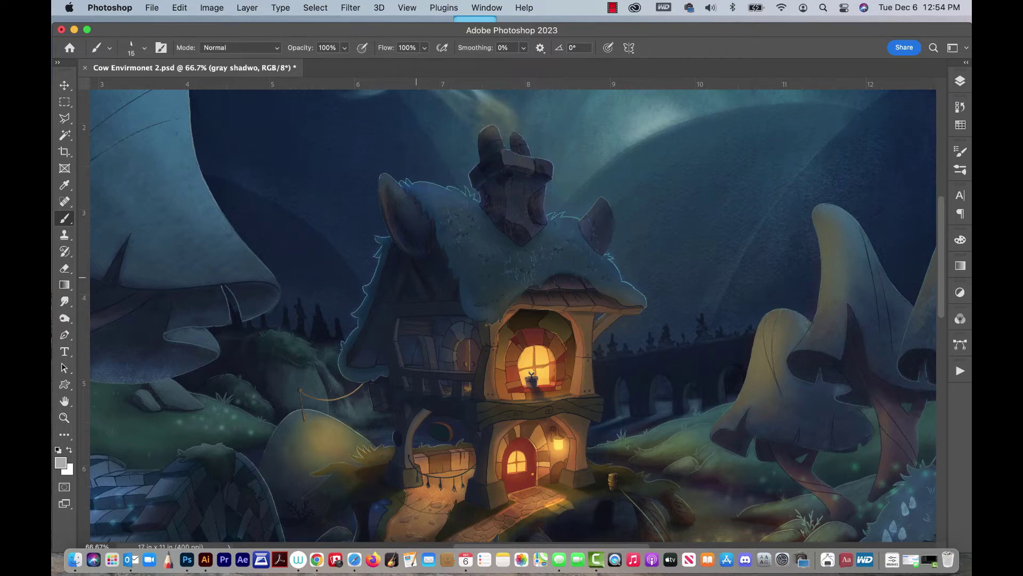
Paint a brown sampled from the wooden stall onto the left gable's beams on the roof layer and blend it with the 35 px Smudge tool
left_click_drag(487, 283, 613, 213)
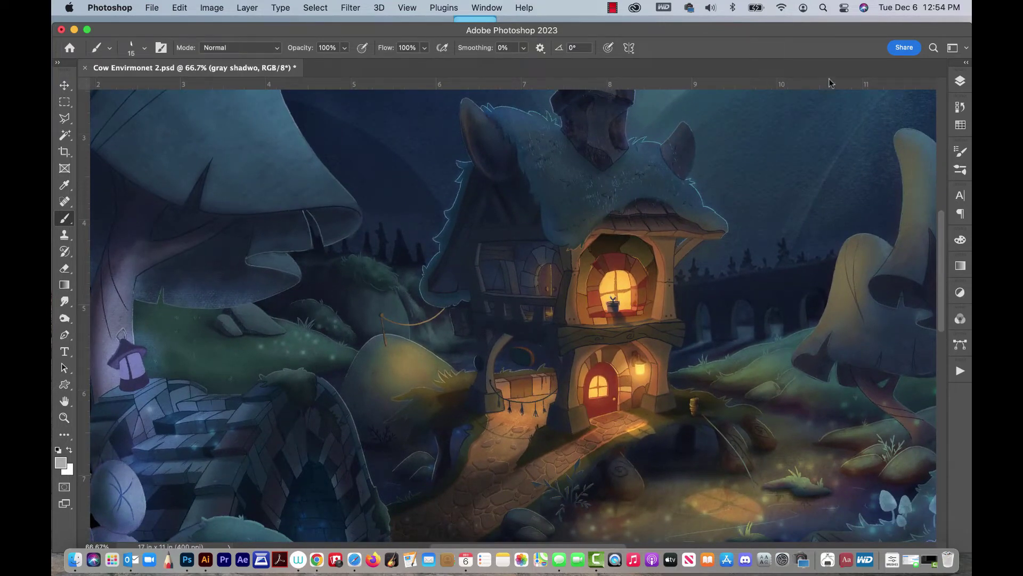
left_click(961, 83)
left_click(961, 82)
left_click(528, 370, "alt")
left_click(960, 81)
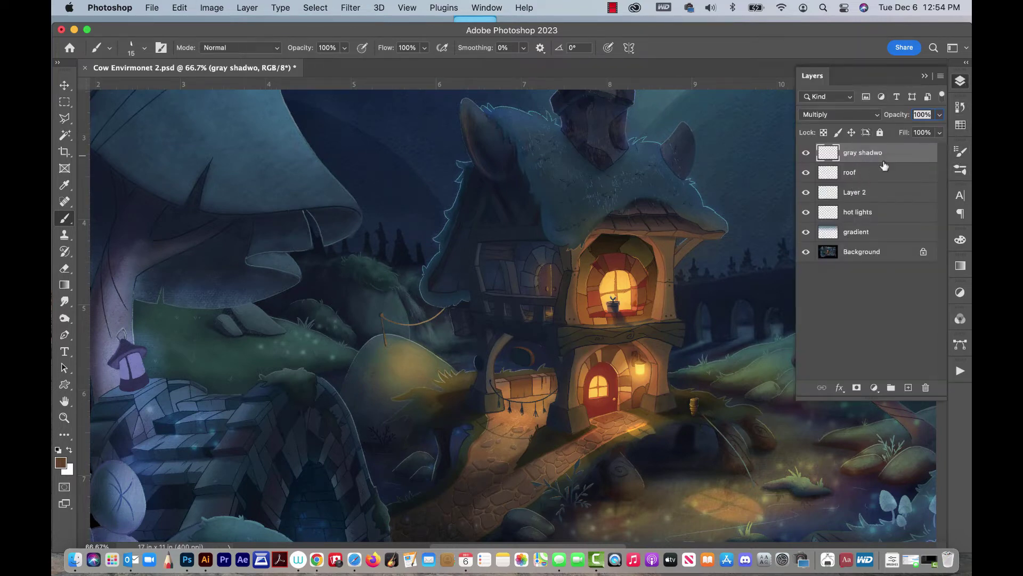
left_click(870, 175)
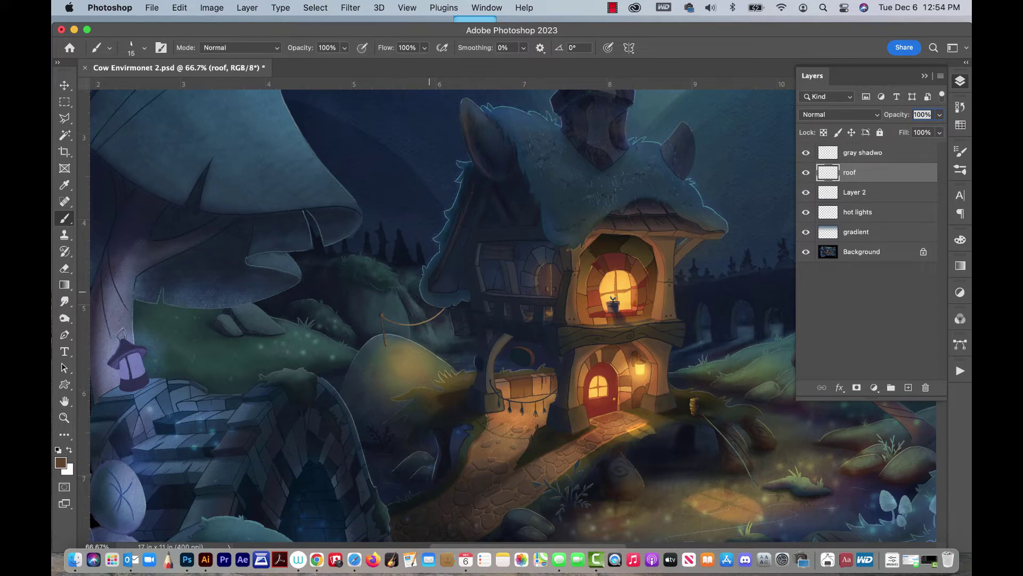
left_click(65, 301)
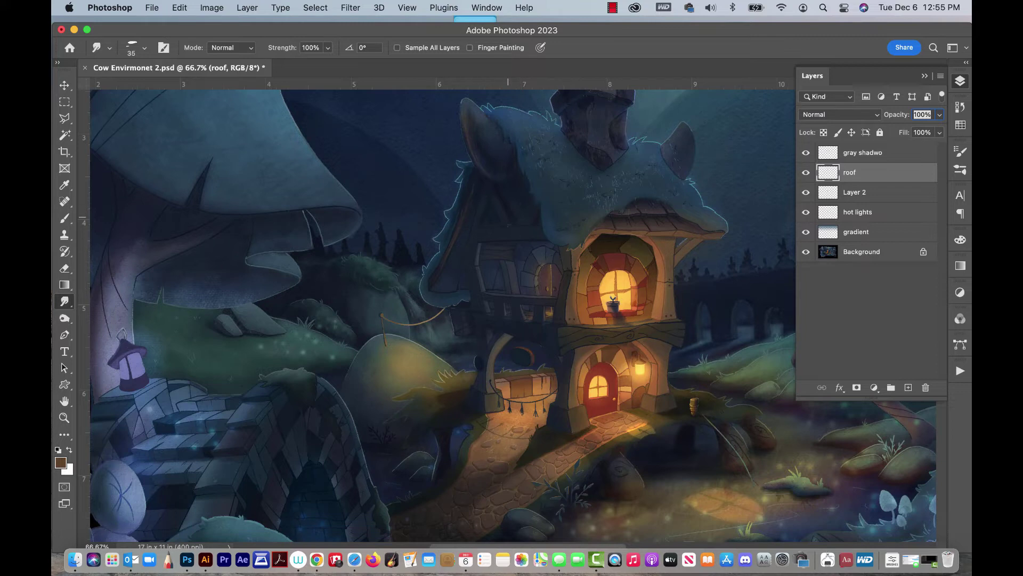
key("b")
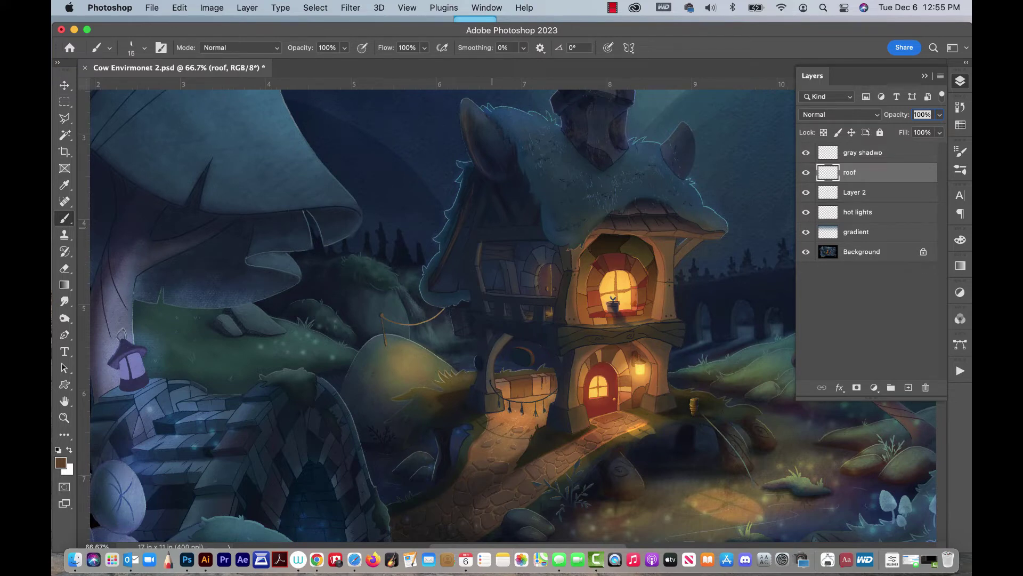
key("e")
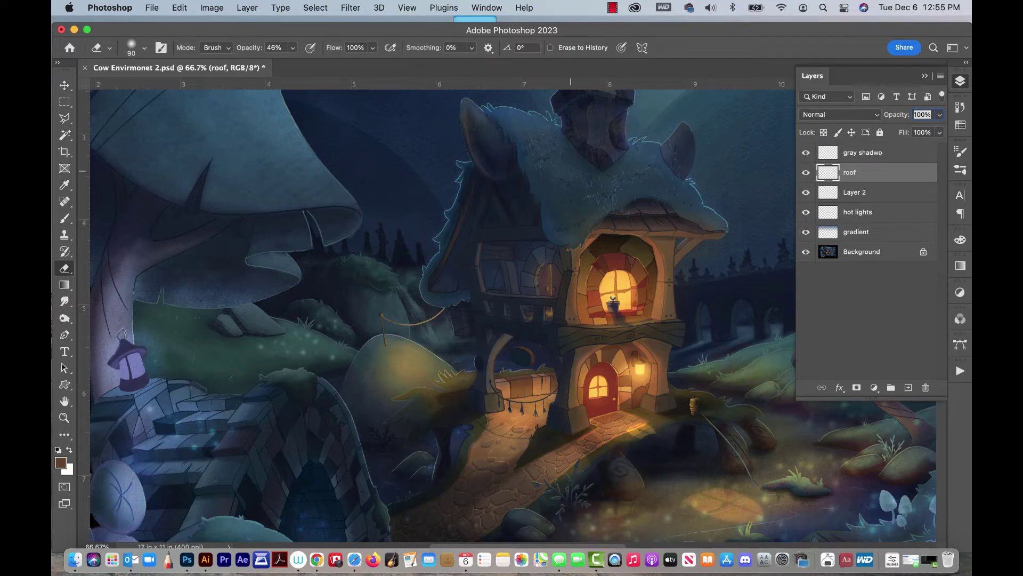
key("b")
Examine the lower part of the scene, including the stone bridge, pond, rounded plants and large mushroom, for areas needing light
left_click_drag(575, 373, 595, 213)
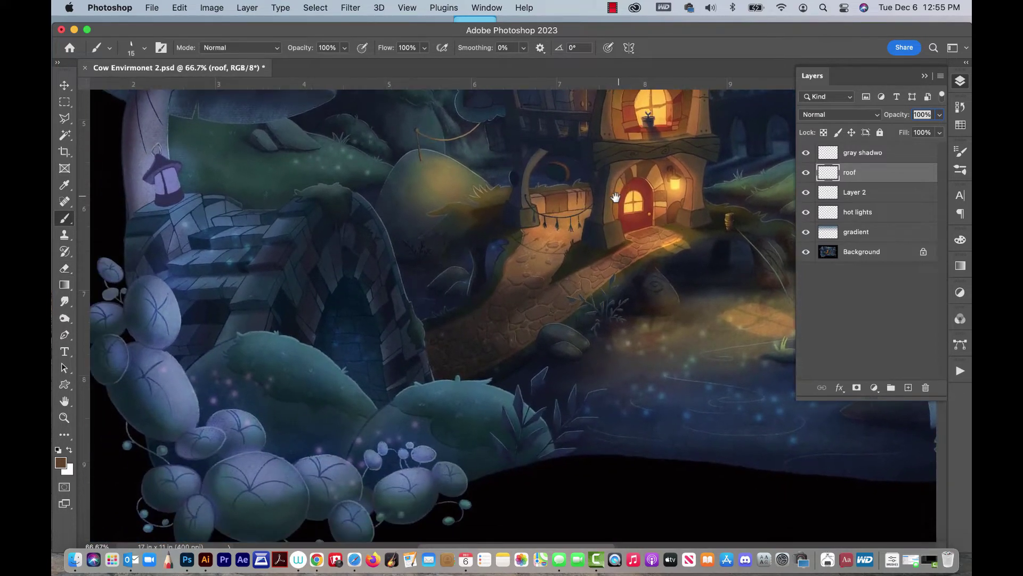
left_click_drag(596, 265, 603, 201)
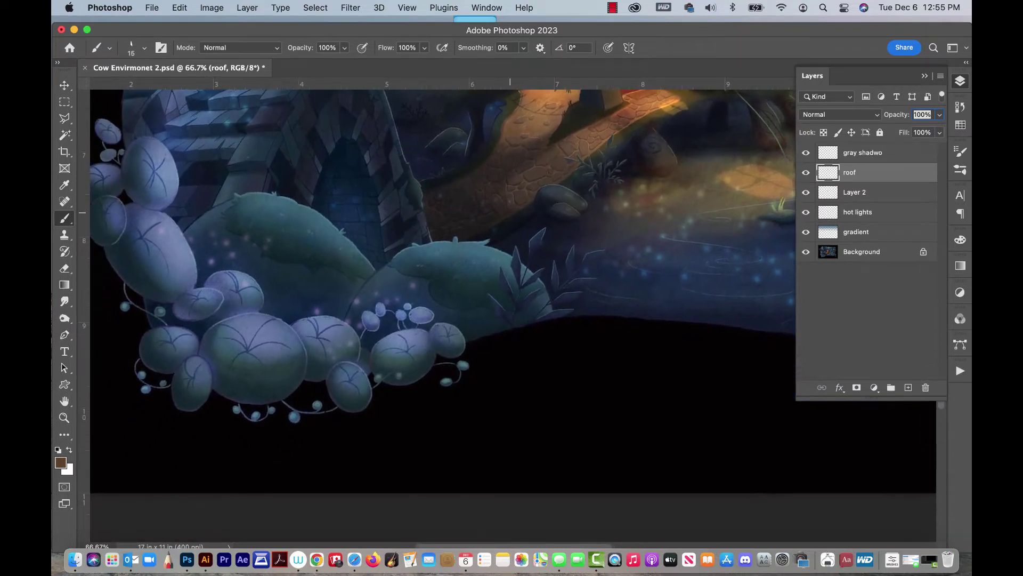
left_click_drag(557, 146, 543, 200)
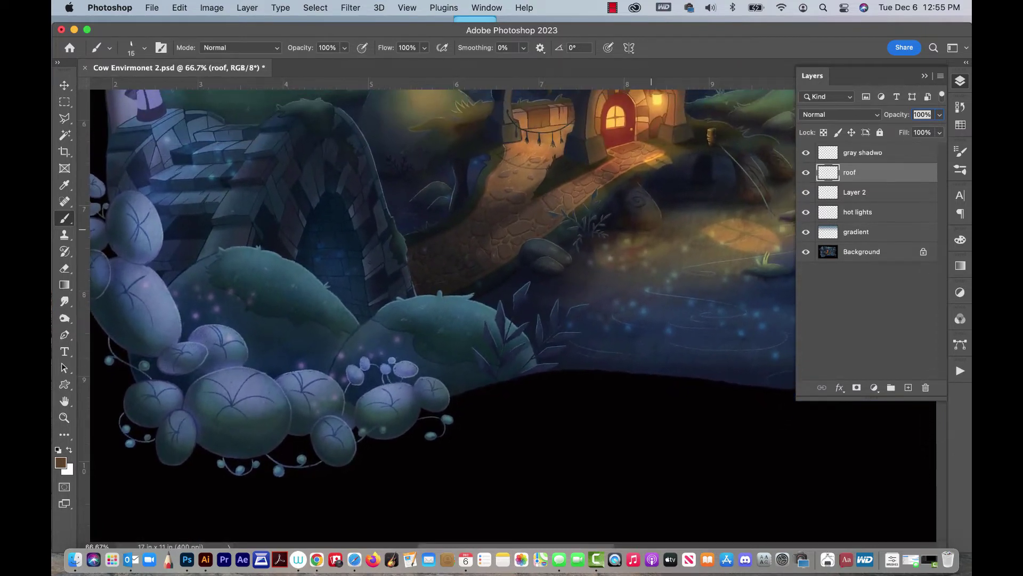
left_click_drag(665, 237, 522, 181)
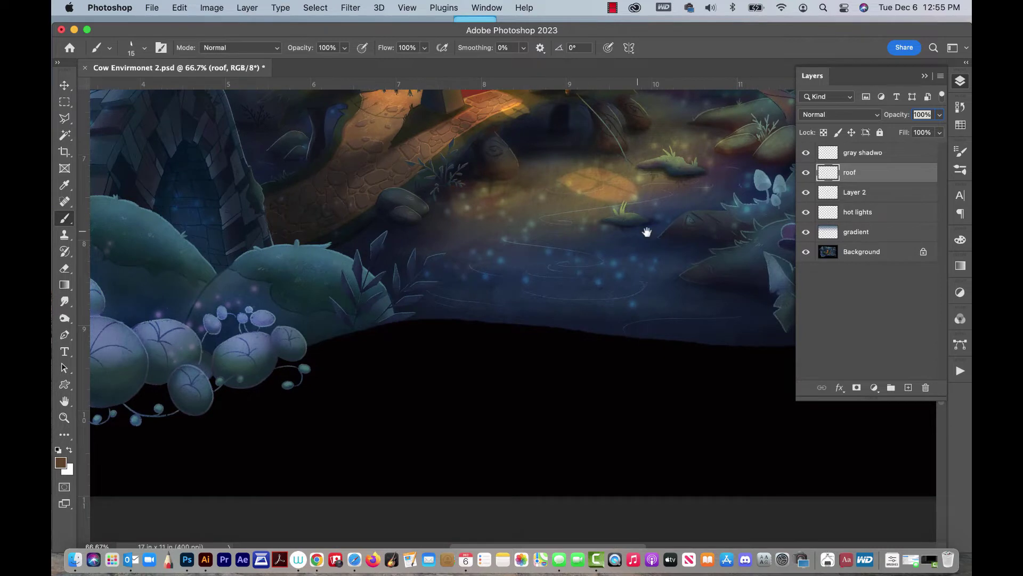
left_click_drag(647, 231, 577, 215)
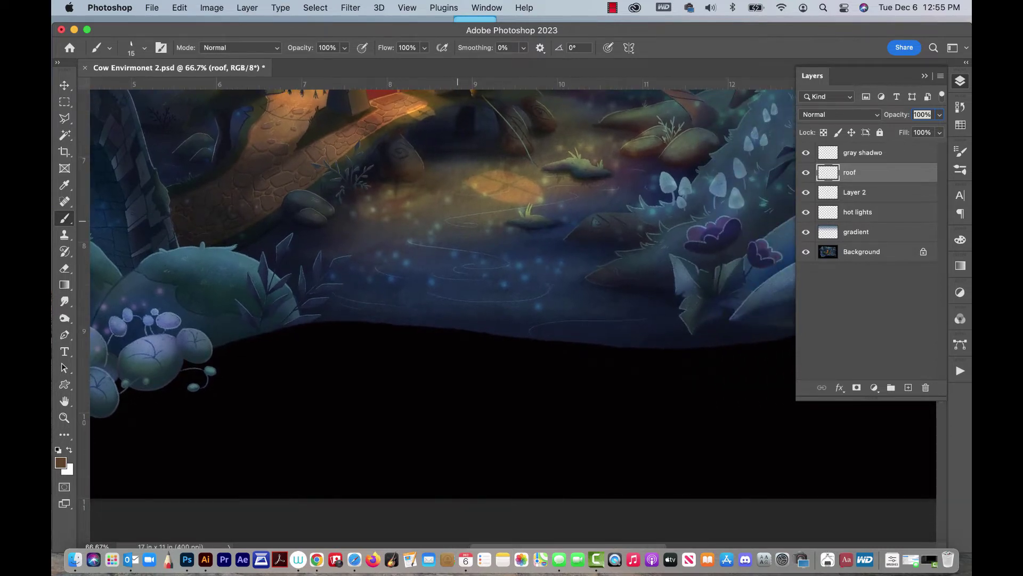
left_click_drag(610, 256, 622, 217)
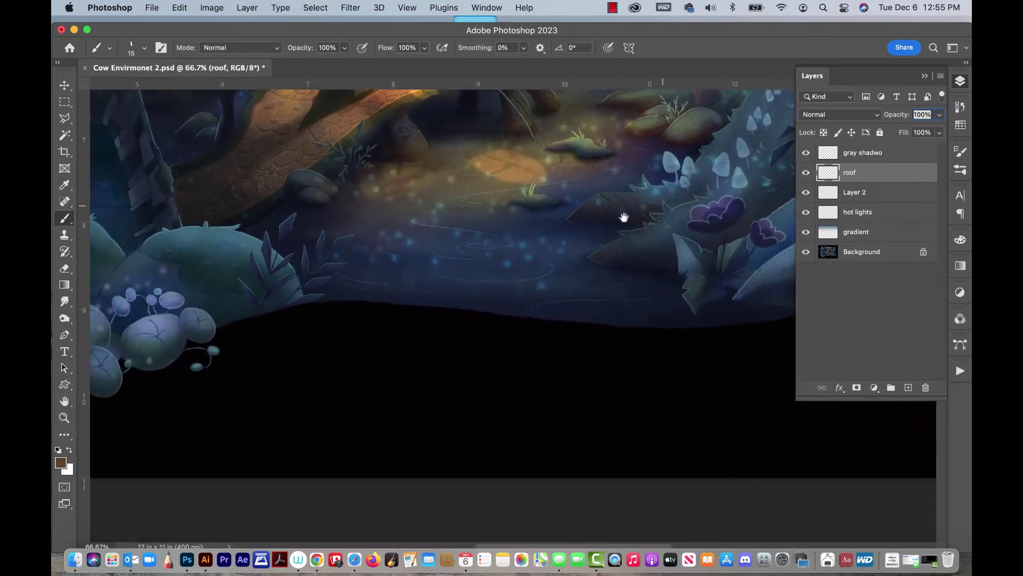
left_click_drag(486, 263, 635, 206)
left_click_drag(441, 207, 532, 267)
left_click_drag(485, 178, 530, 231)
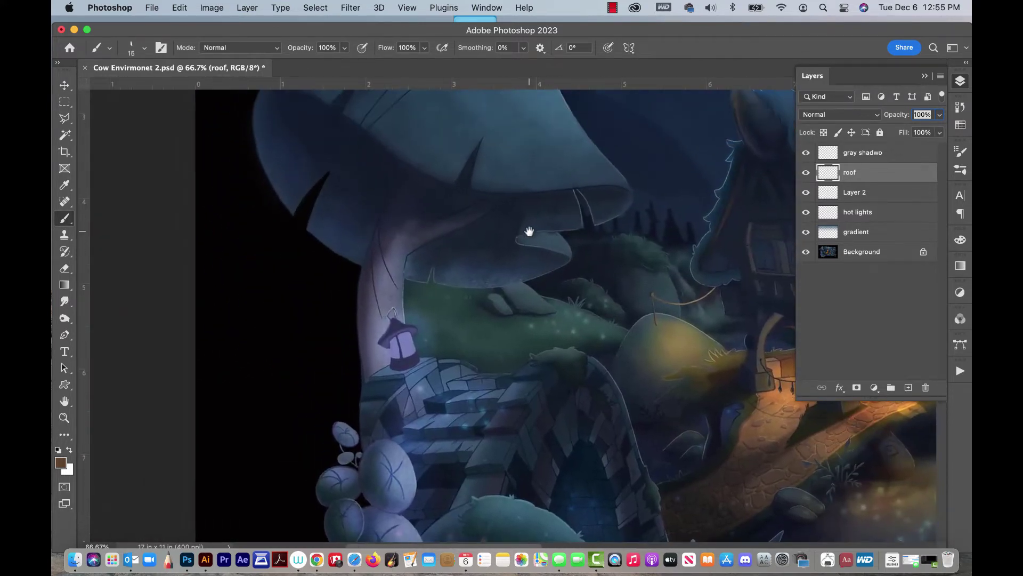
left_click_drag(512, 274, 501, 148)
left_click_drag(512, 219, 482, 229)
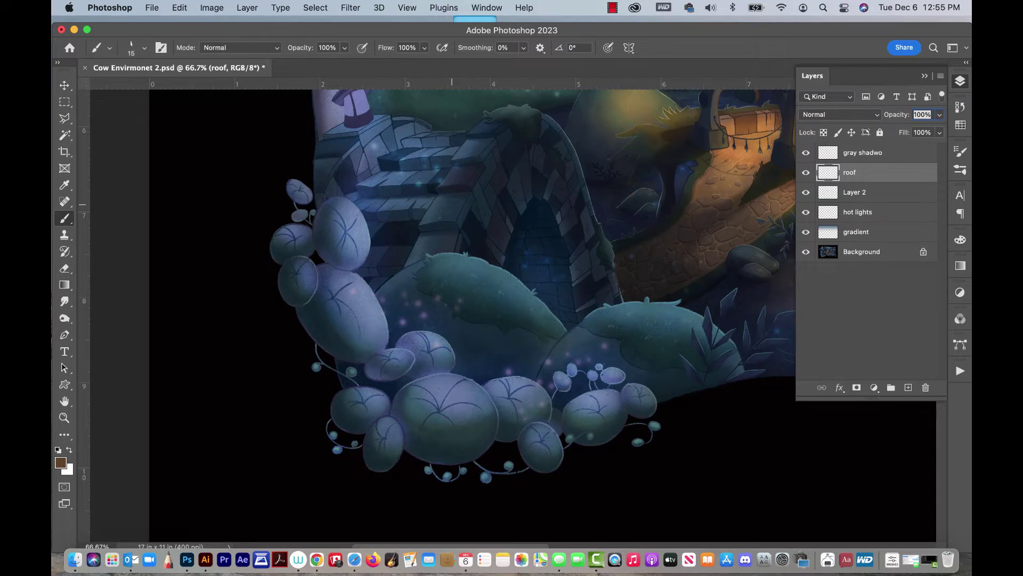
scroll(532, 200, "up", 5)
scroll(523, 221, "down", 3)
scroll(518, 226, "up", 1)
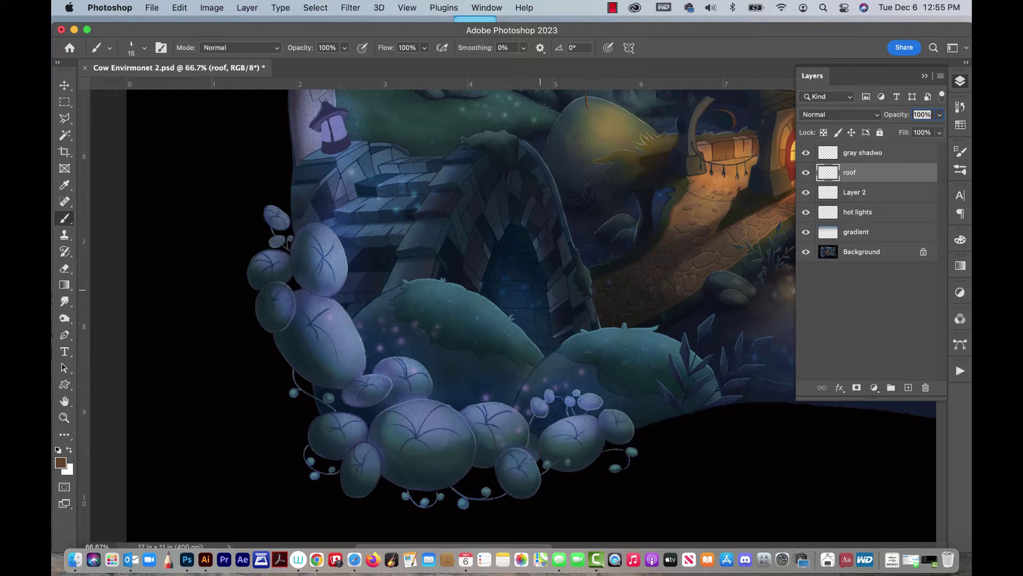
scroll(731, 324, "down", 3)
scroll(731, 323, "right", 4)
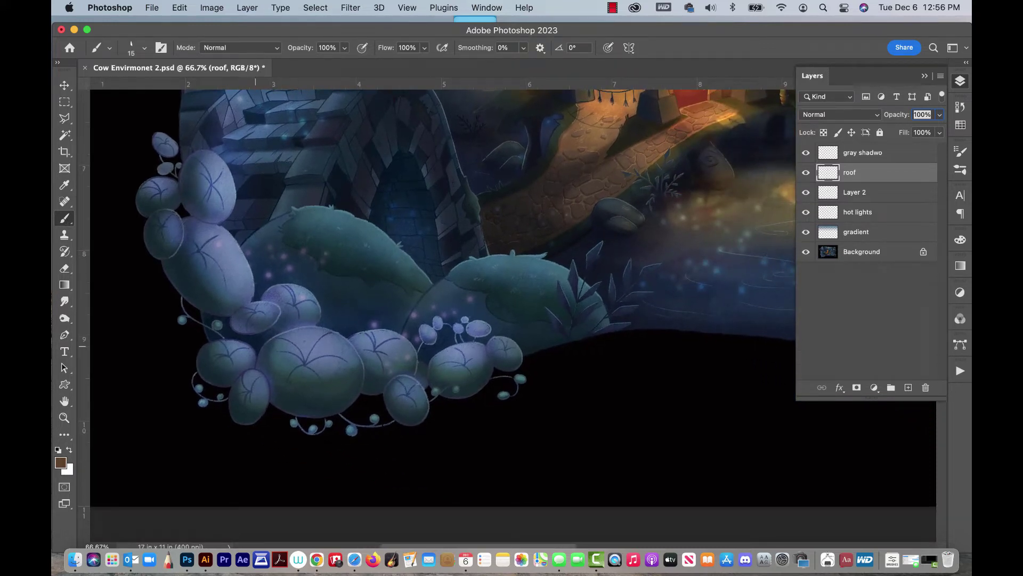
Sample the blue of a pond ripple and paint curved water reflections inside the bridge arch with the 15 px brush on the roof layer
left_click(64, 418)
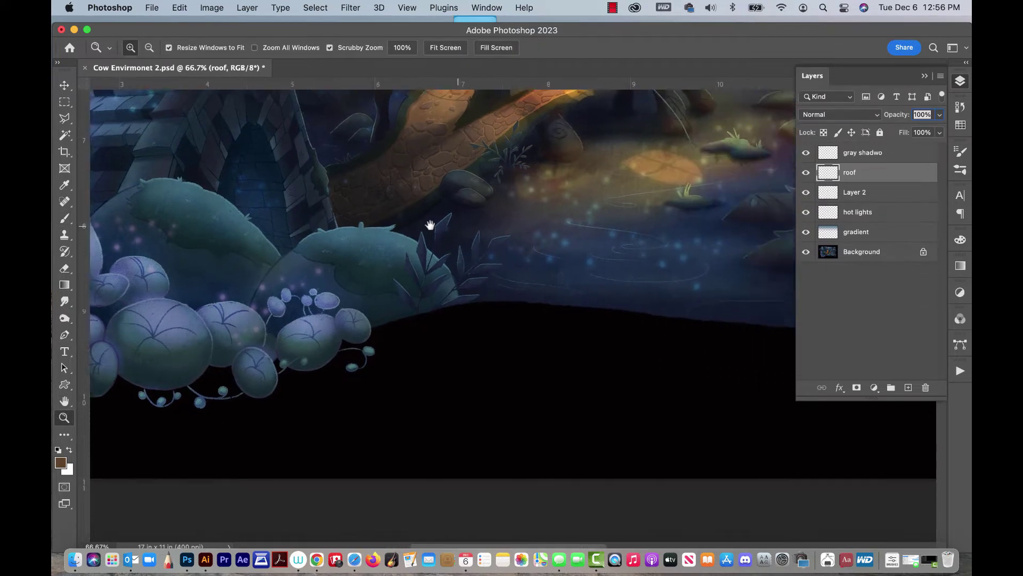
mouse_move(612, 255)
left_mouse_down()
mouse_move(637, 253)
mouse_move(630, 260)
left_mouse_up()
key("b")
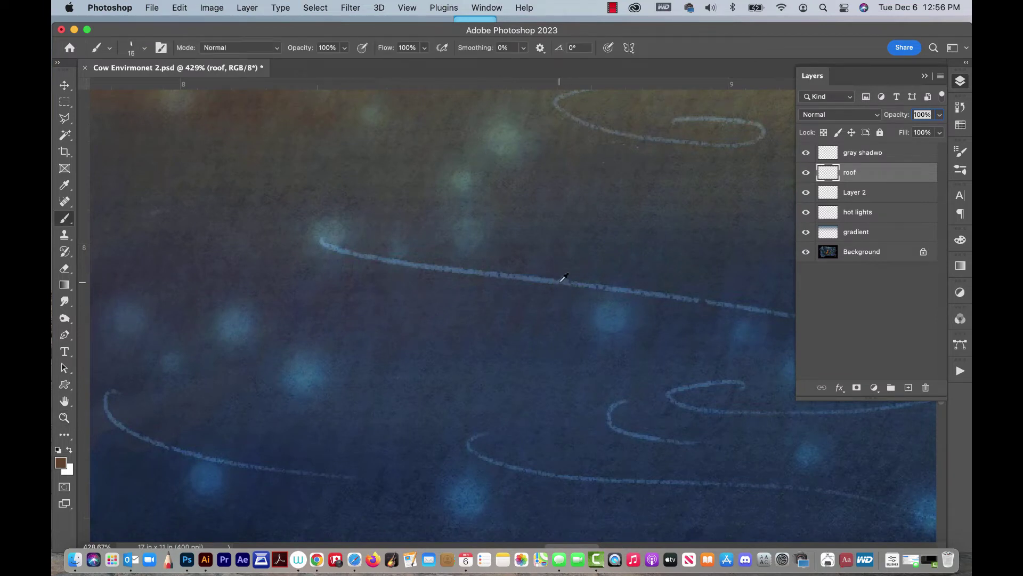
left_click(564, 287, "alt")
left_click_drag(406, 251, 628, 305)
scroll(628, 305, "up", 10)
scroll(627, 305, "left", 10)
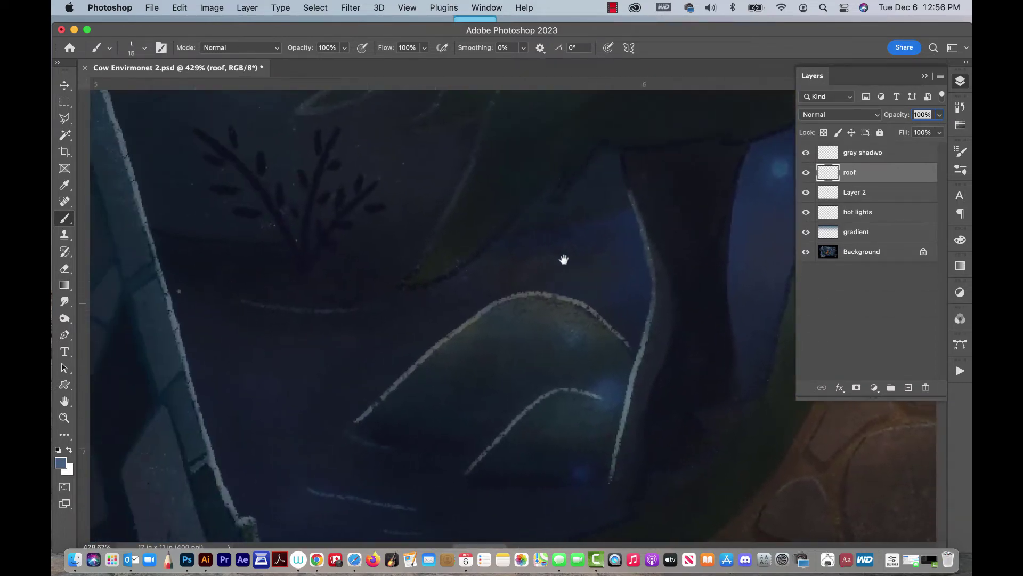
scroll(564, 243, "down", 5)
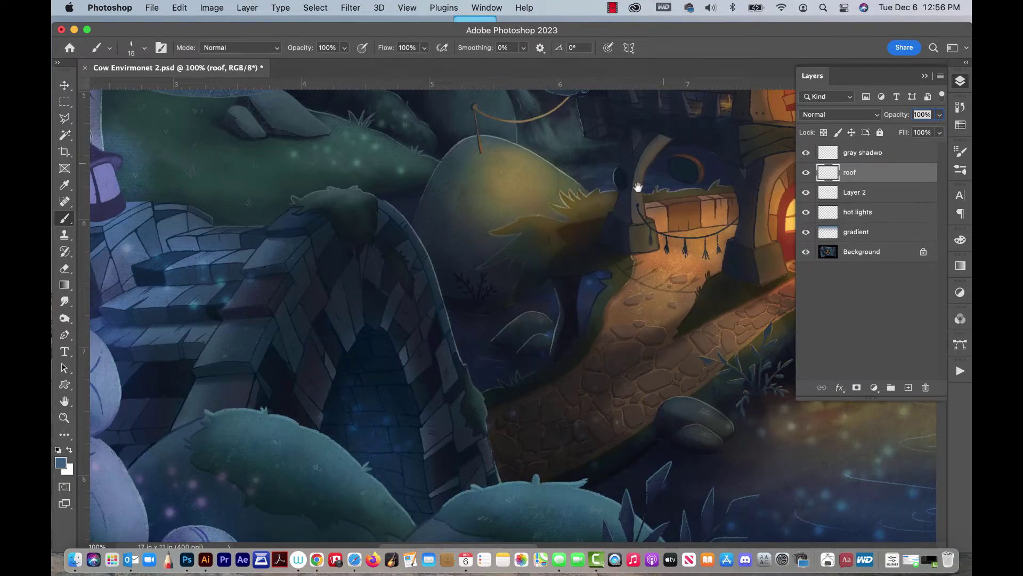
scroll(638, 187, "down", 3)
scroll(638, 187, "left", 3)
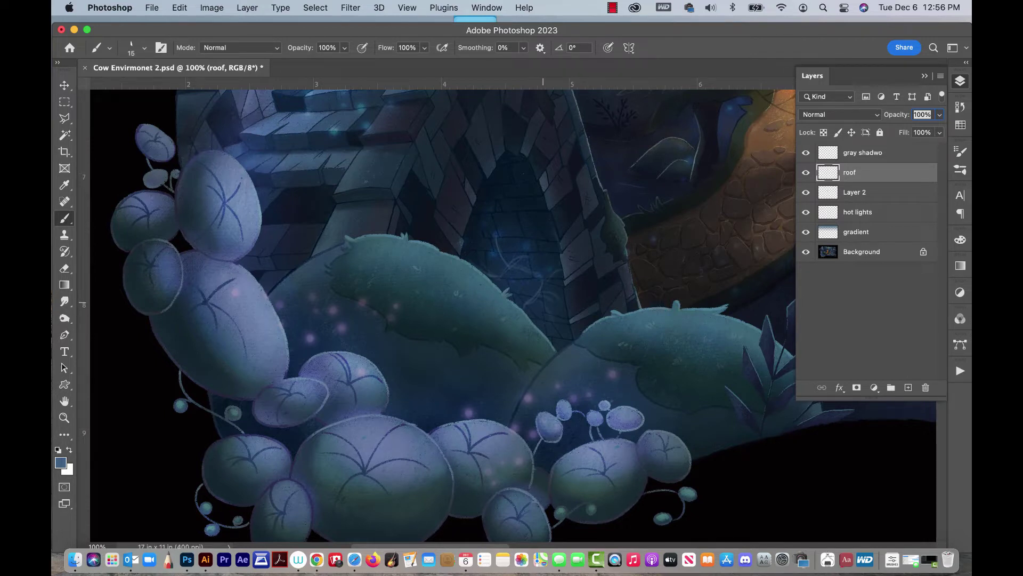
Consult the water reflection under bridge images in Chrome, extend the arch's reflections in Photoshop and soften them with the 35 px Smudge tool
left_click(317, 559)
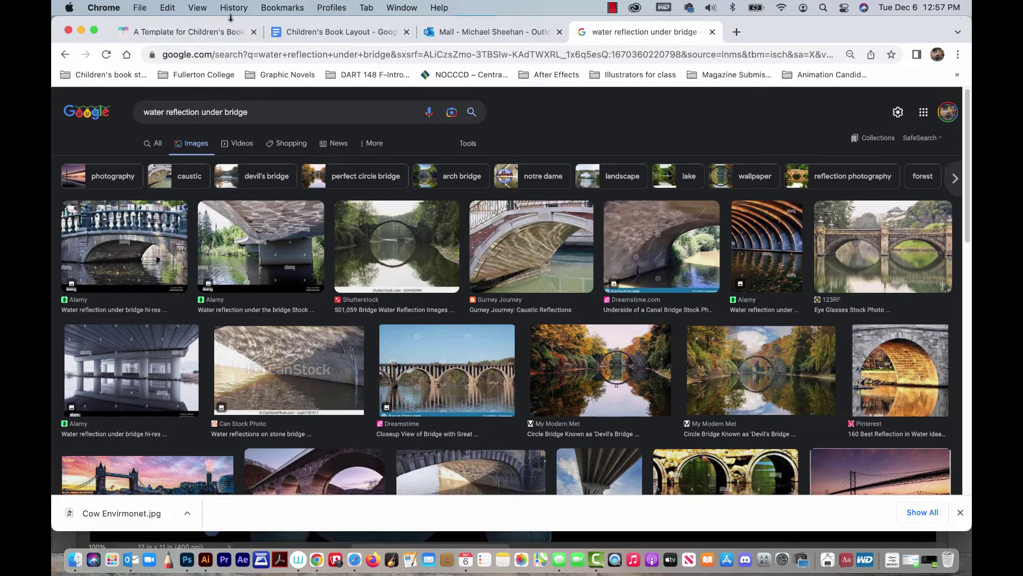
key("super+Tab")
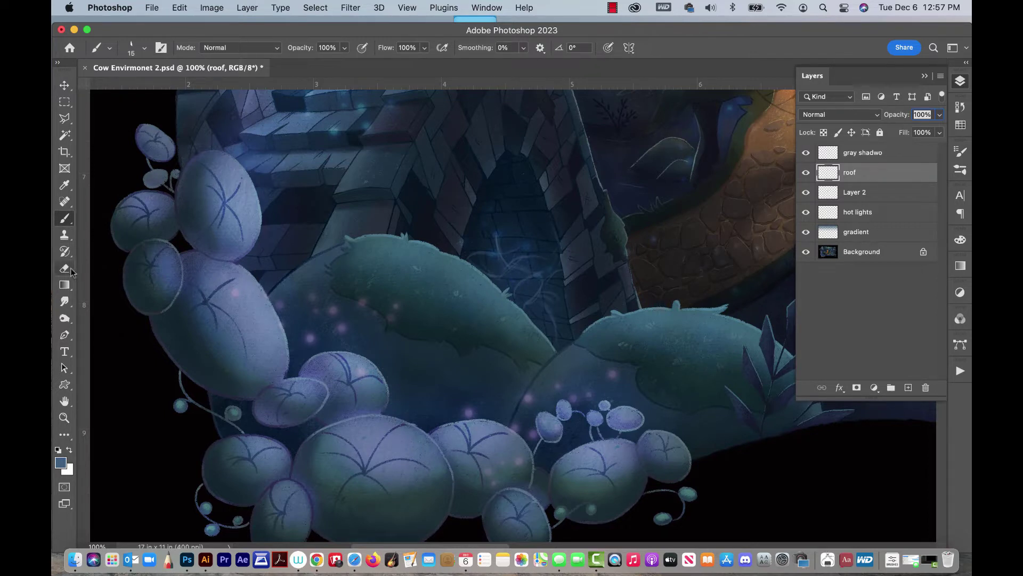
left_click(65, 301)
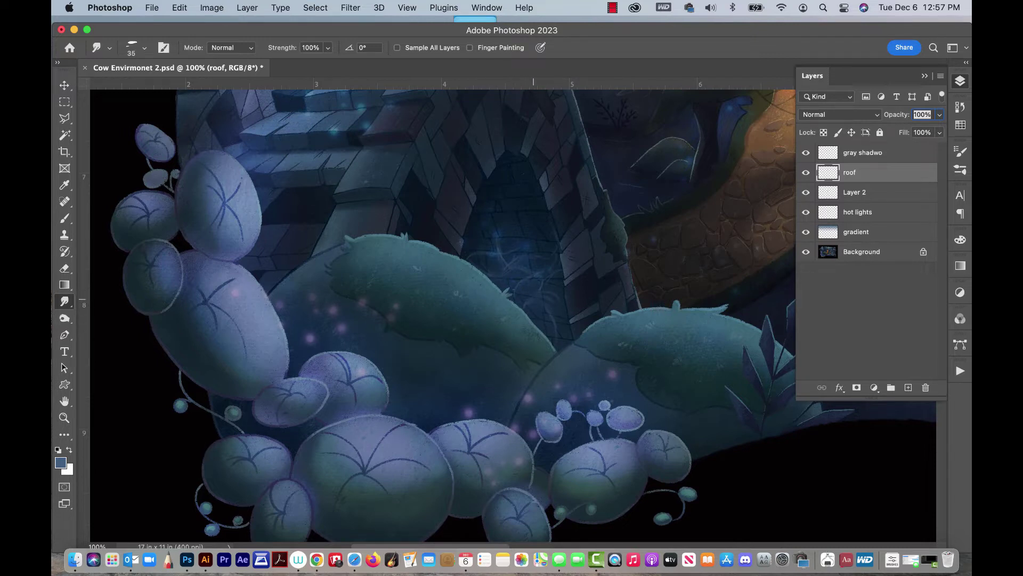
key("b")
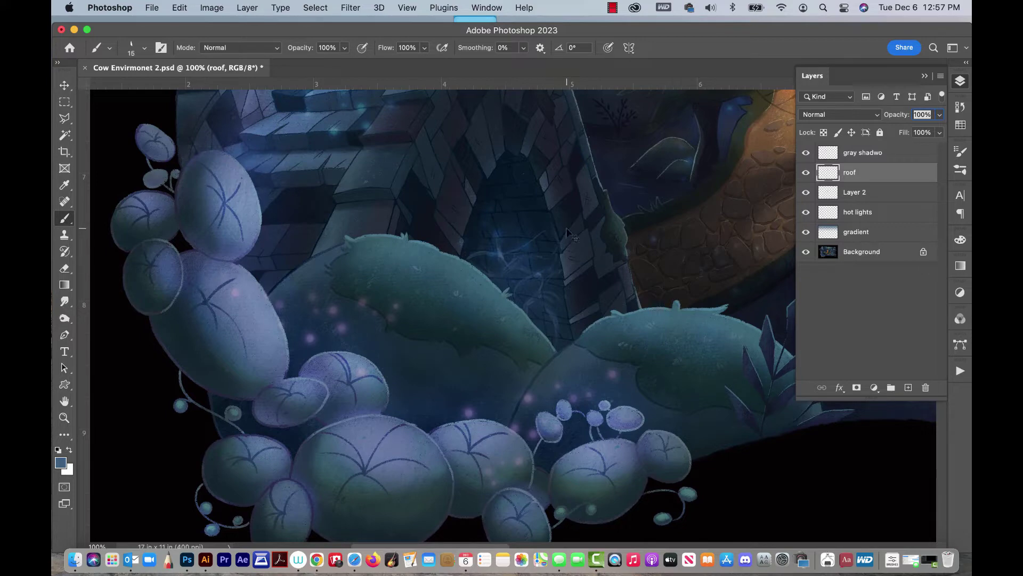
Make the roof layer active and browse the brush presets as far as the G-Rutkowski brushes for another brush
key("super+minus")
key("super+minus")
key("super+minus")
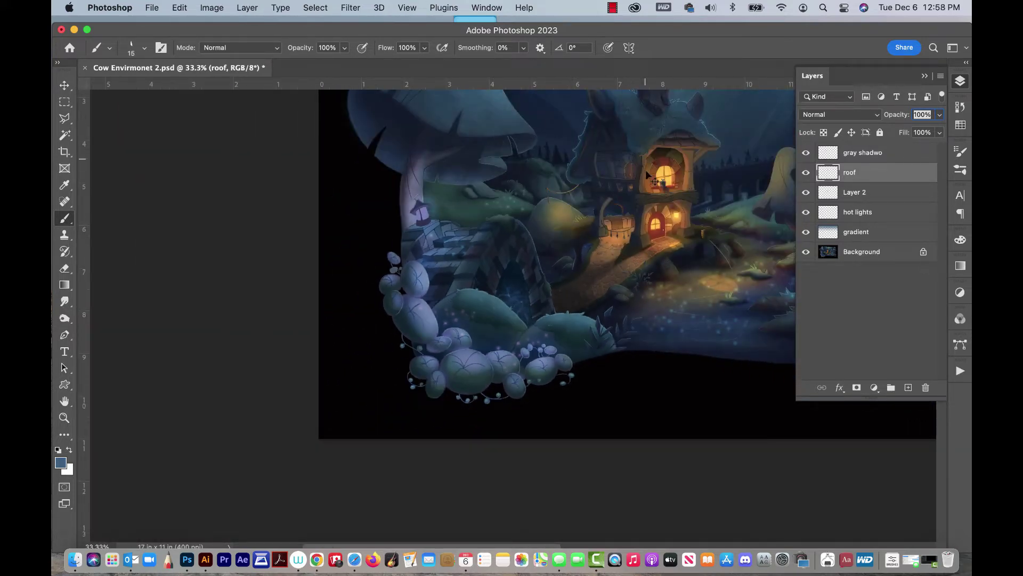
left_click_drag(695, 211, 673, 337)
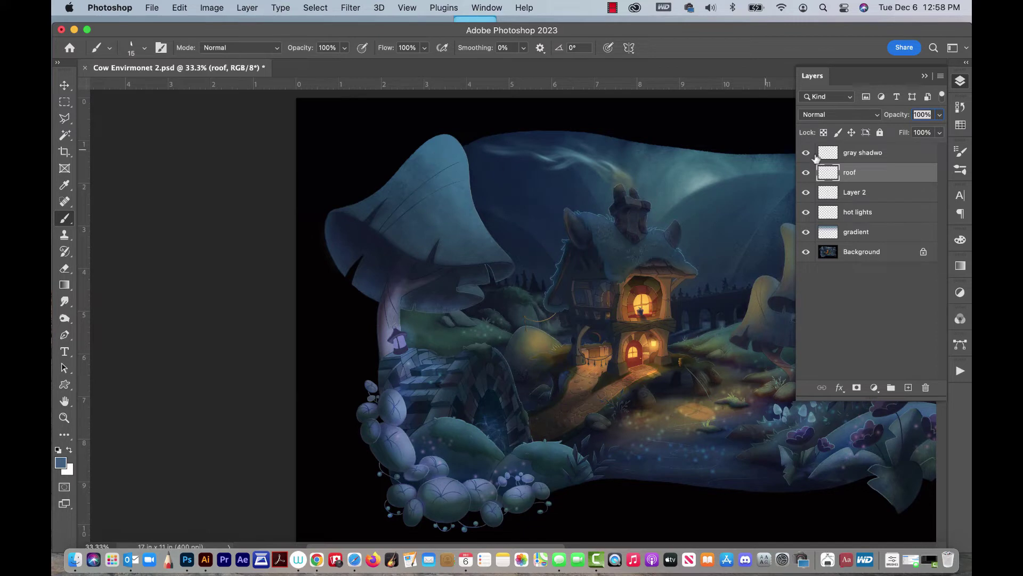
left_click(884, 154)
left_click(893, 173)
left_click(144, 48)
scroll(420, 254, "down", 10)
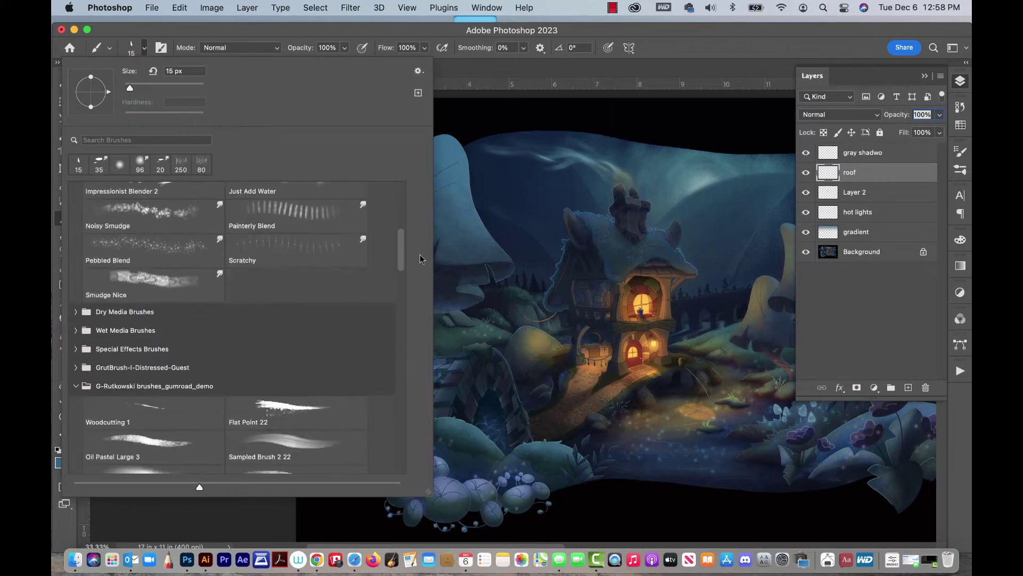